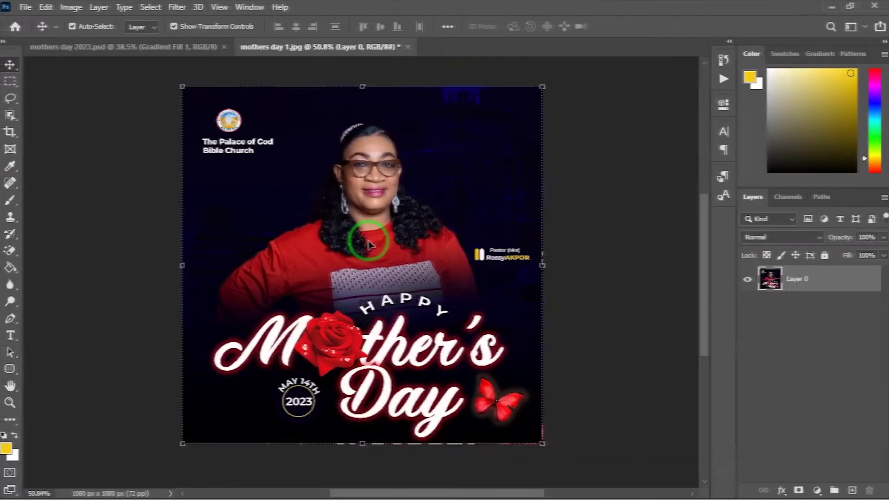
# Inspect the finished Mother's Day flyer reference, nudging it and zooming in and out.
pyautogui.moveTo(389, 262); pyautogui.dragTo(371, 247)
pyautogui.scroll(2, 371, 246)
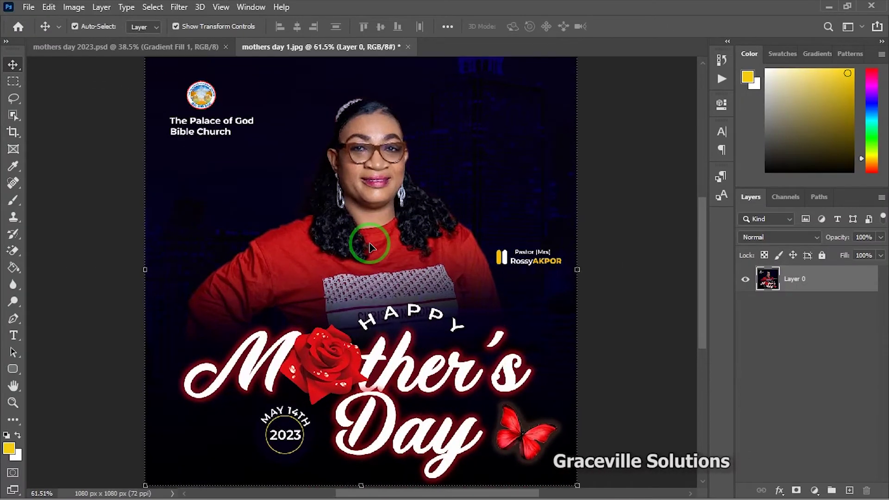
pyautogui.scroll(-2, 370, 246)
pyautogui.scroll(2, 370, 246)
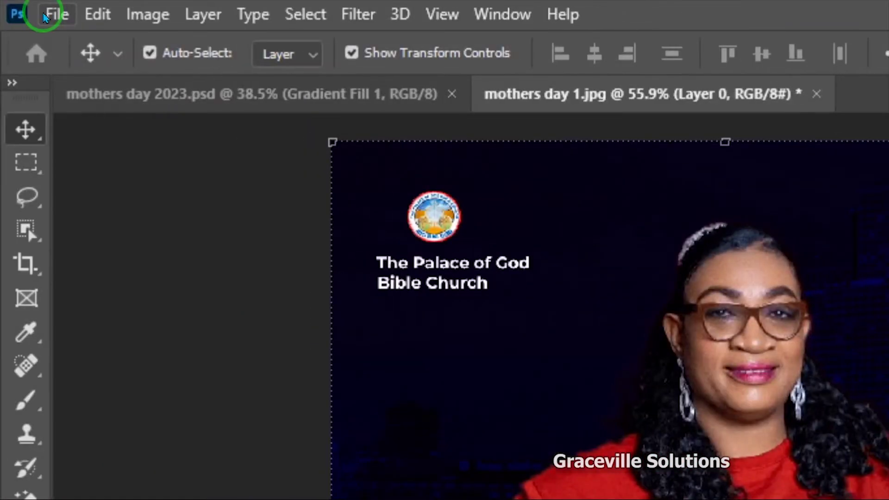
# Create a new document with width 1080 px (1080 × 1080, 300 ppi, white background).
pyautogui.click(58, 14)
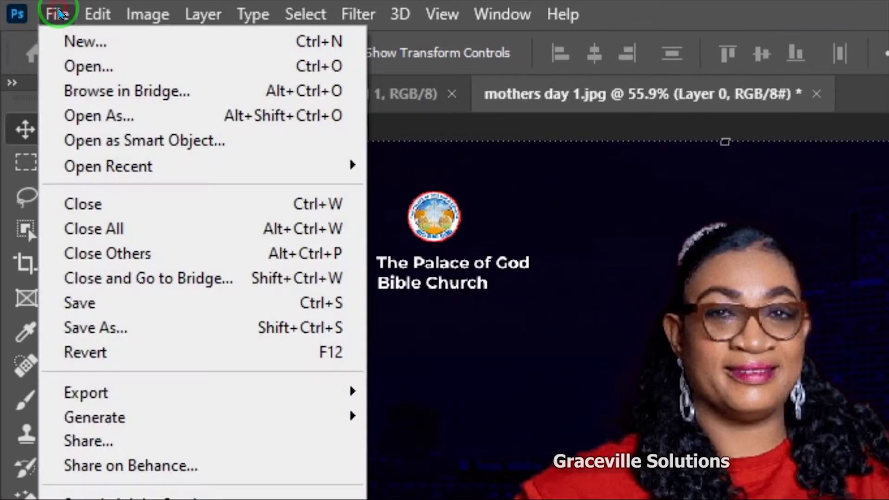
pyautogui.click(78, 41)
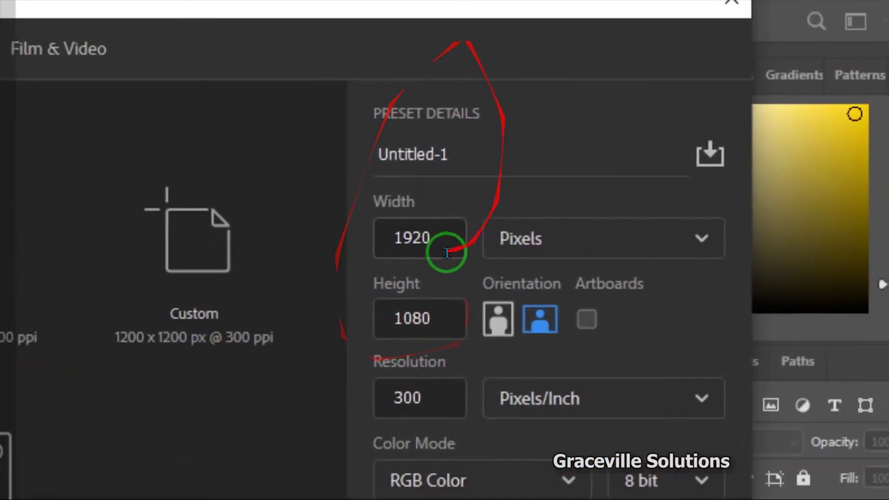
pyautogui.click(447, 253)
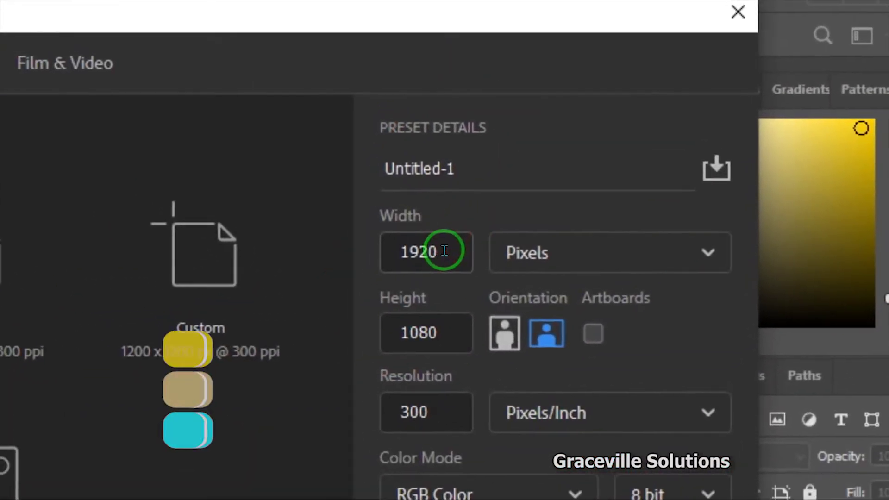
pyautogui.press('BackSpace')
pyautogui.press('BackSpace')
pyautogui.press('BackSpace')
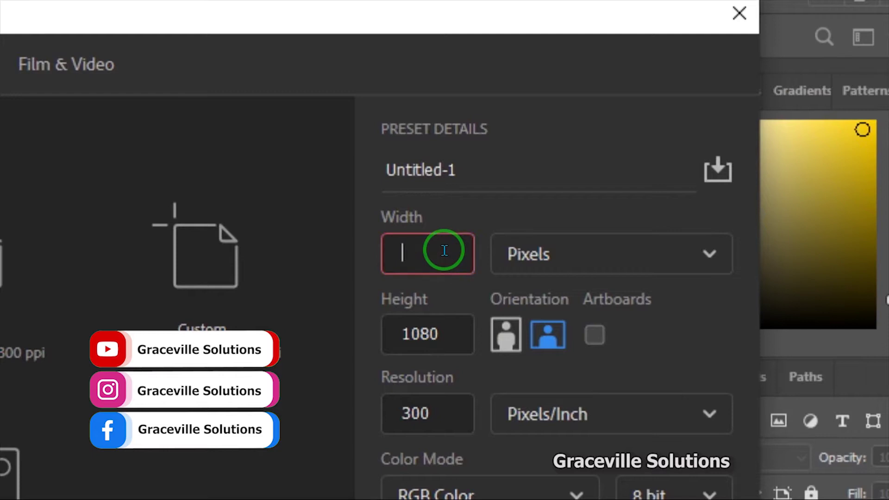
pyautogui.write('0')
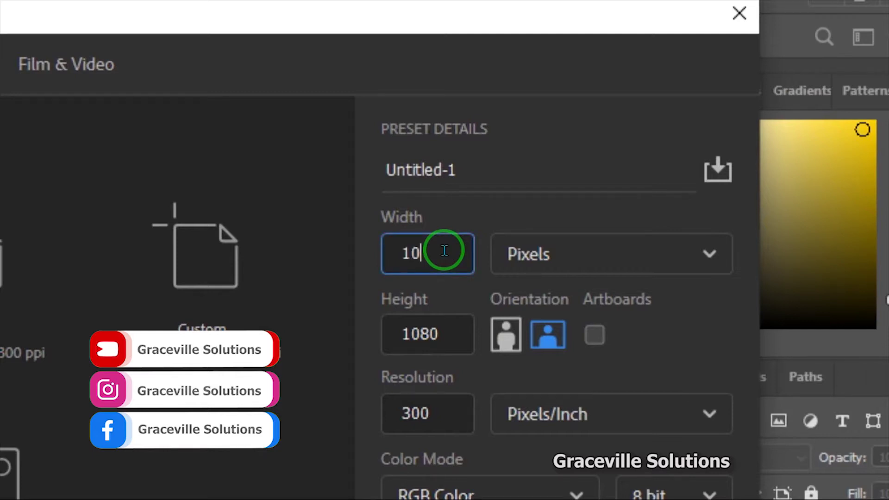
pyautogui.write('80')
pyautogui.press('Tab')
pyautogui.press('Tab')
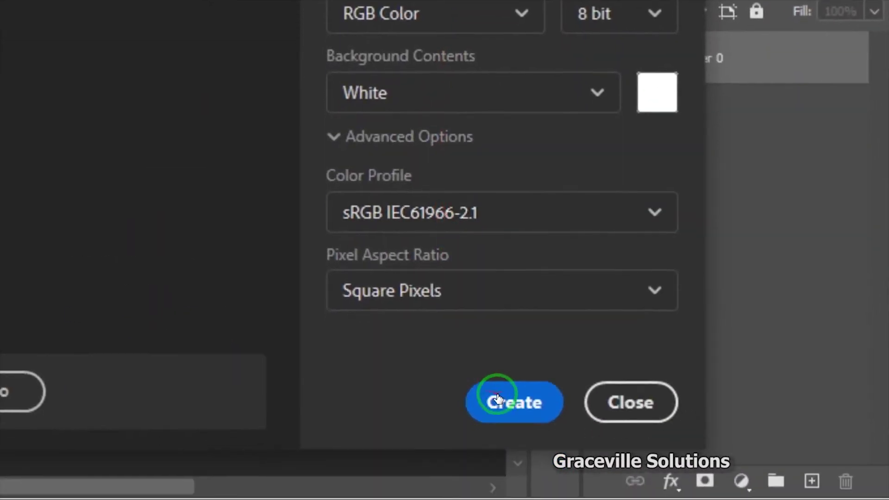
pyautogui.click(514, 399)
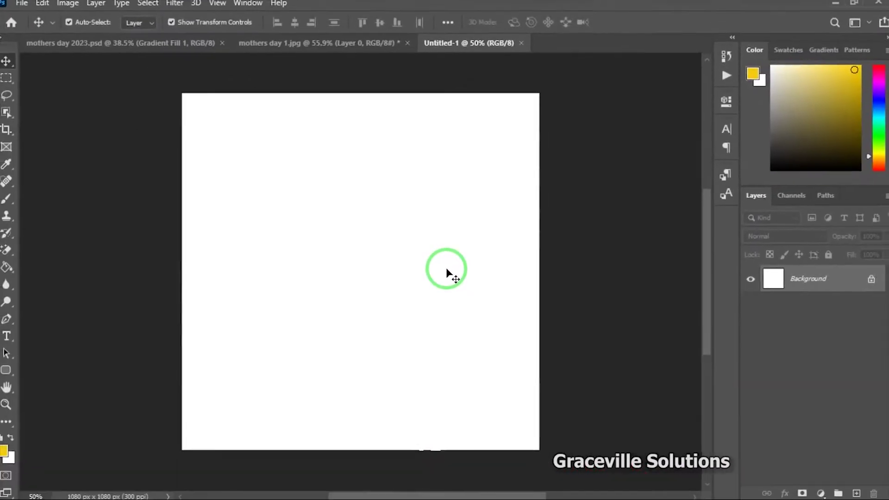
# Unlock the Background into Layer 0 and add a Gradient fill layer above it.
pyautogui.click(864, 280)
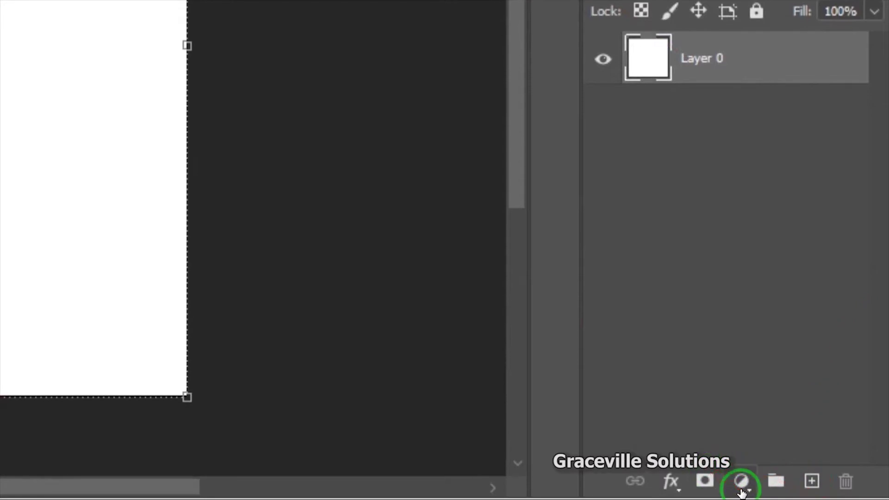
pyautogui.click(744, 484)
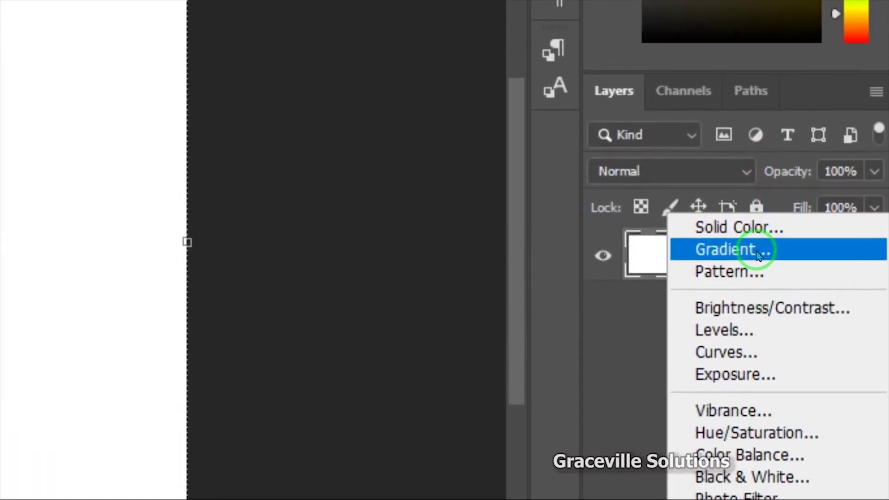
pyautogui.click(758, 254)
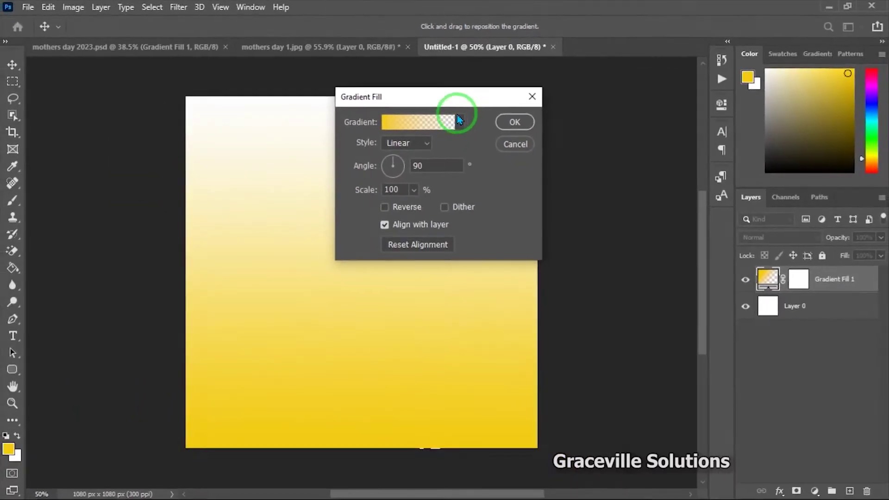
pyautogui.press('super')
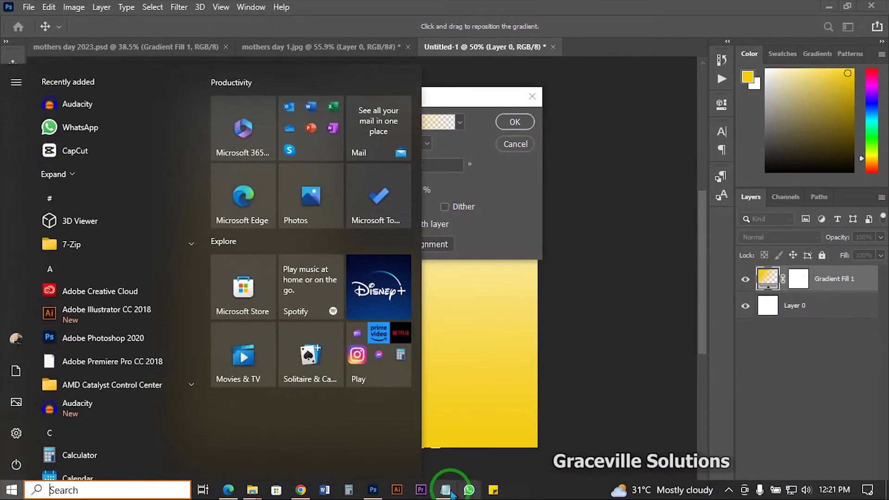
# Apply the Black, White gradient preset, checking the black stop against hex 000000 from the notes.
pyautogui.click(452, 489)
pyautogui.moveTo(213, 237); pyautogui.dragTo(115, 233)
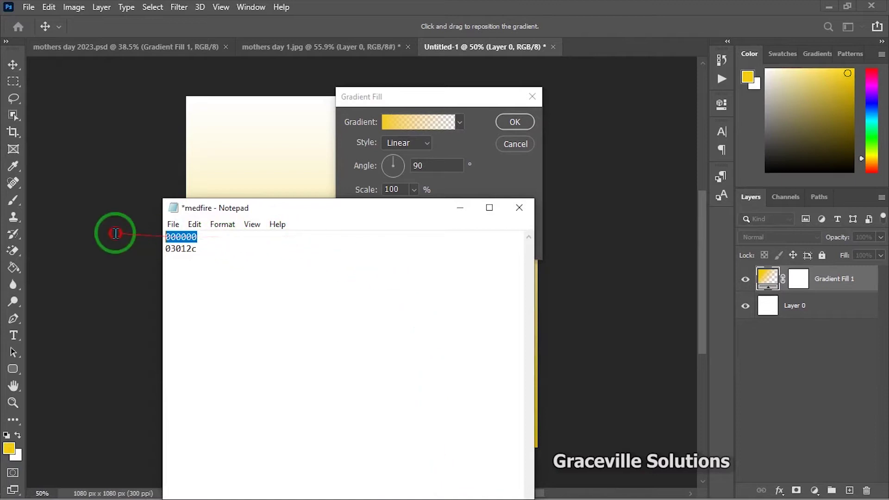
pyautogui.click(459, 208)
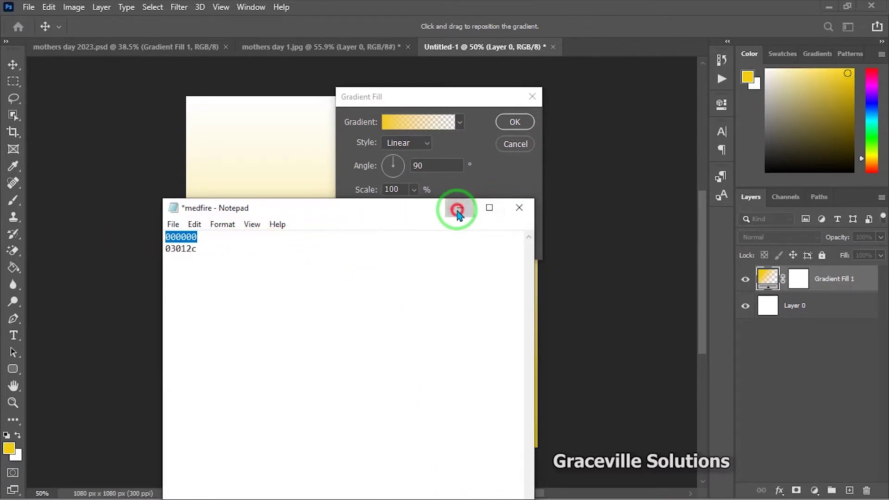
pyautogui.click(420, 123)
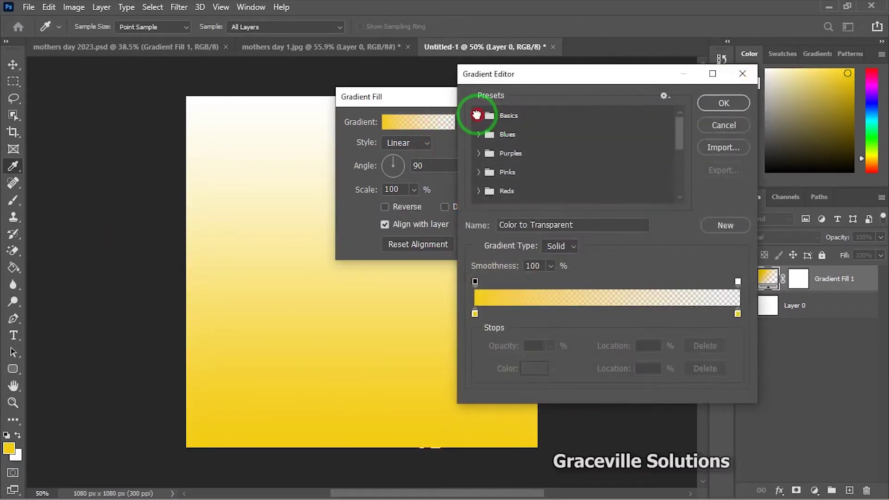
pyautogui.click(477, 115)
pyautogui.click(533, 137)
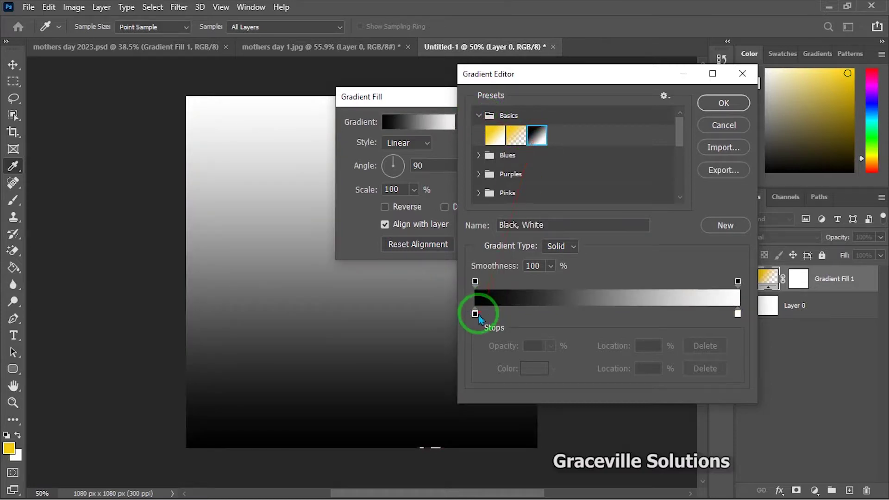
pyautogui.click(533, 369)
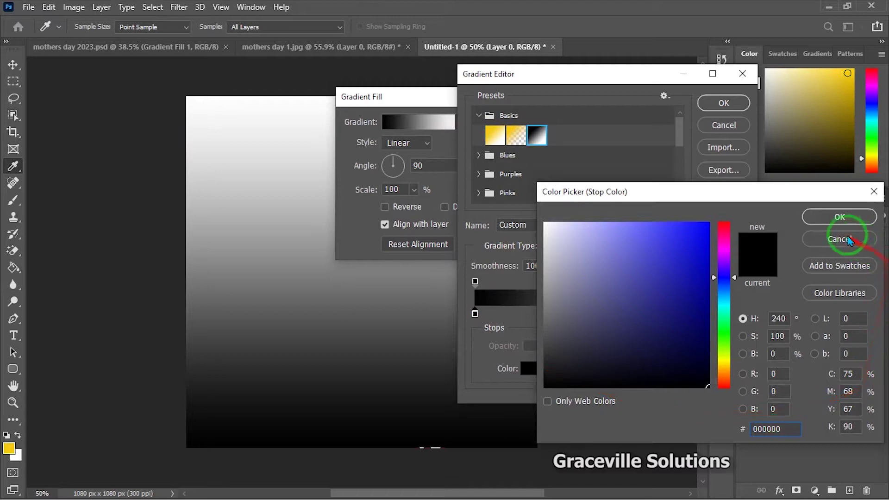
pyautogui.click(840, 239)
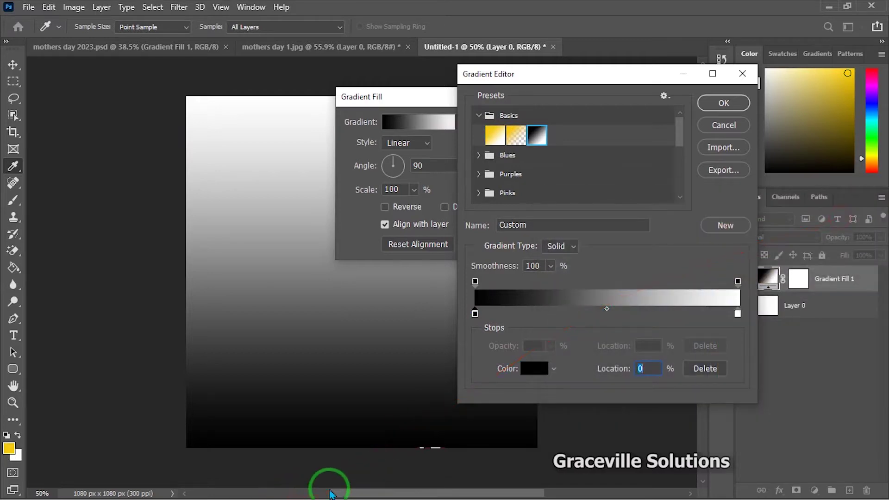
# Change the white stop to dark navy 000033 and commit the navy-to-black gradient fill.
pyautogui.press('super')
pyautogui.click(440, 485)
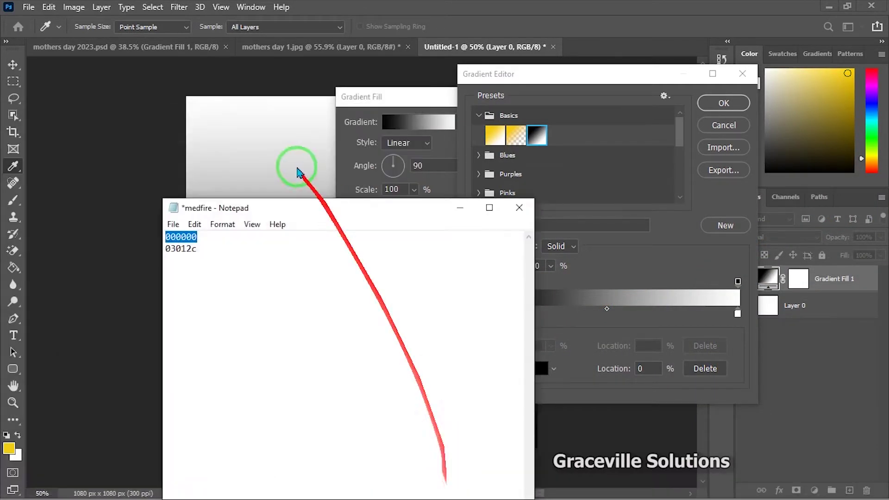
pyautogui.moveTo(218, 248); pyautogui.dragTo(181, 248)
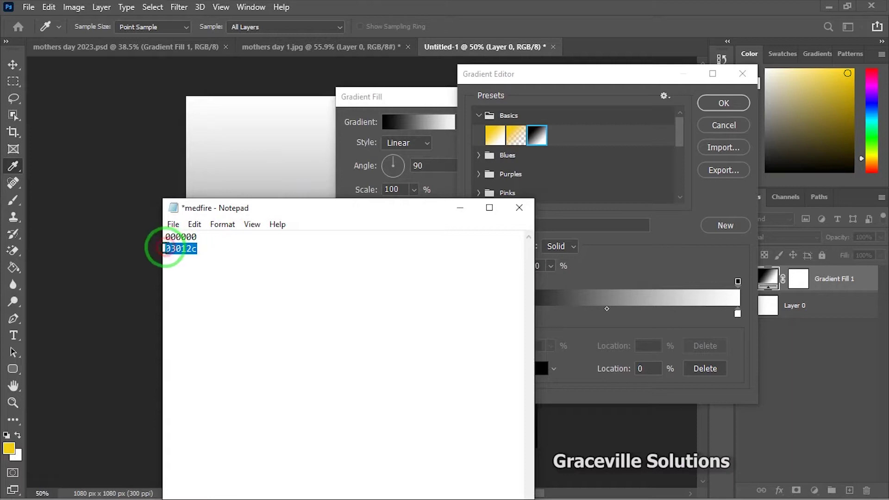
pyautogui.click(460, 208)
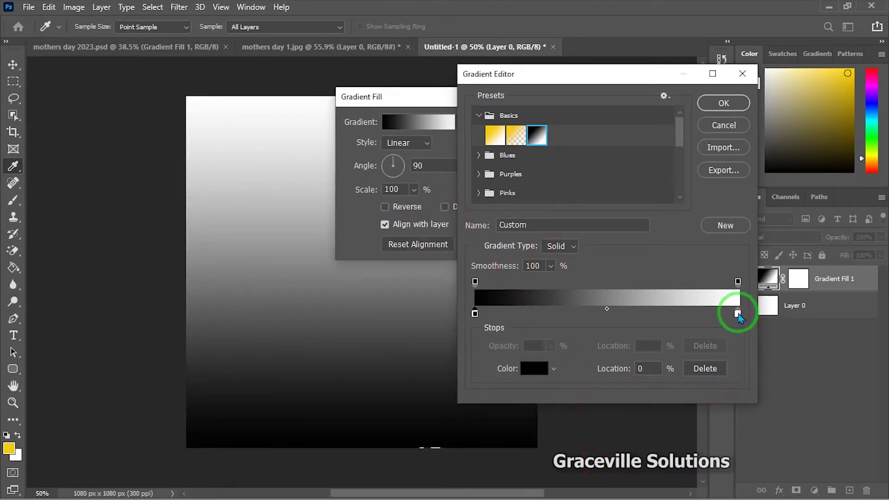
pyautogui.click(525, 373)
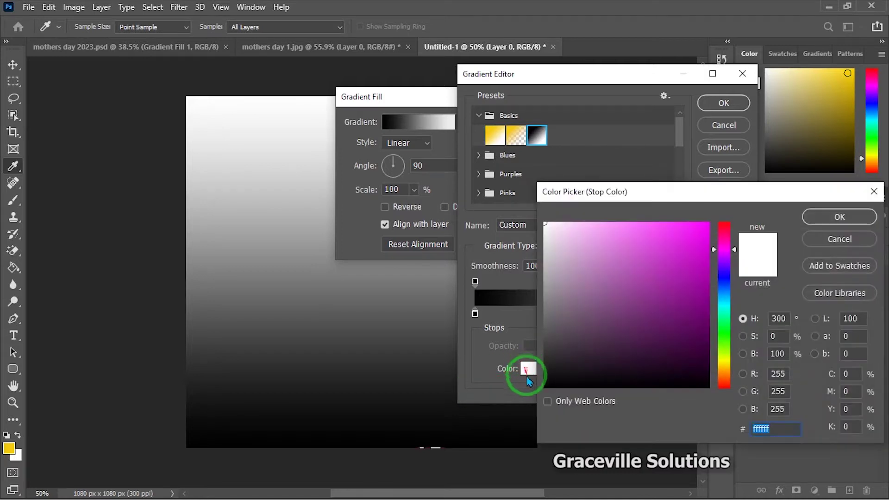
pyautogui.write('000033')
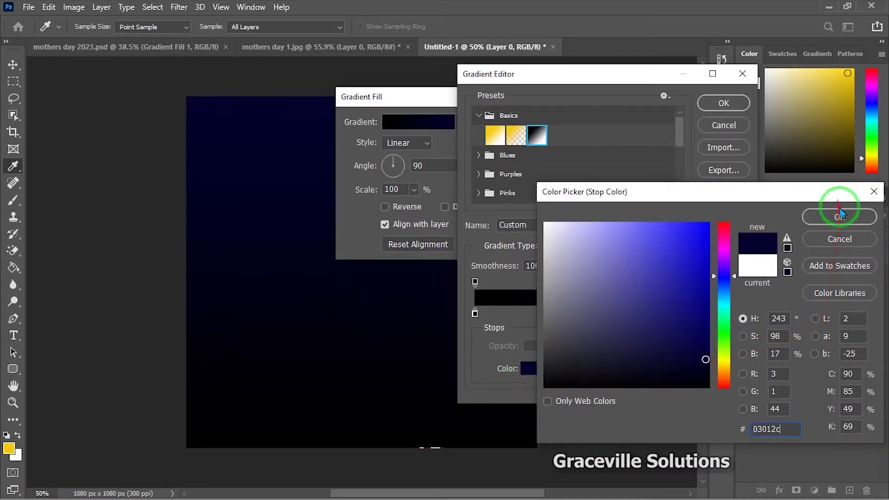
pyautogui.click(839, 216)
pyautogui.click(722, 103)
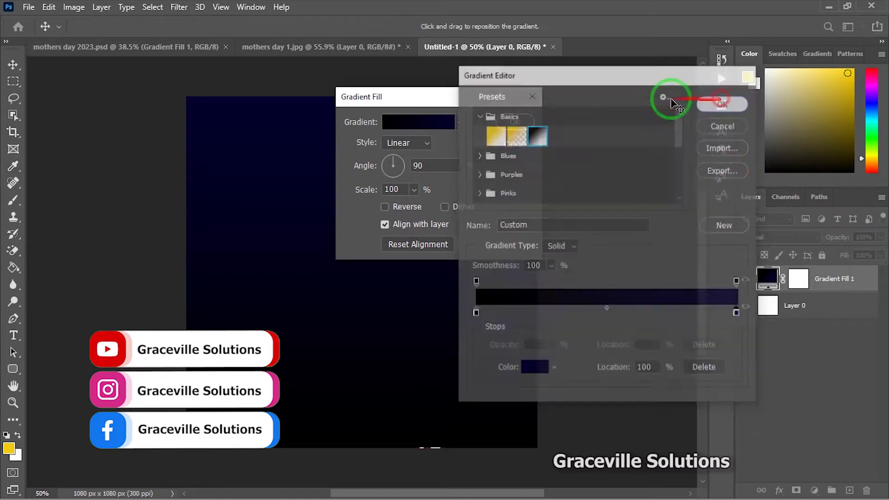
pyautogui.click(522, 122)
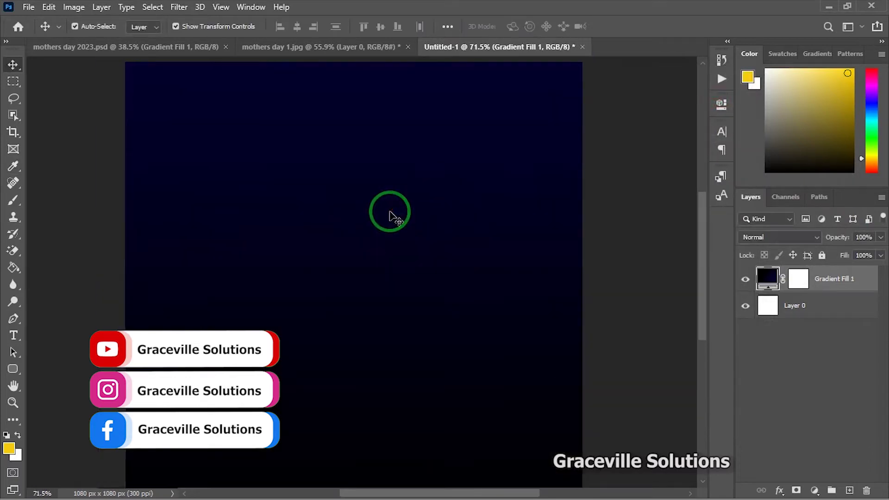
# Bring up File Explorer and navigate to Desktop > mama tut.
pyautogui.press('super')
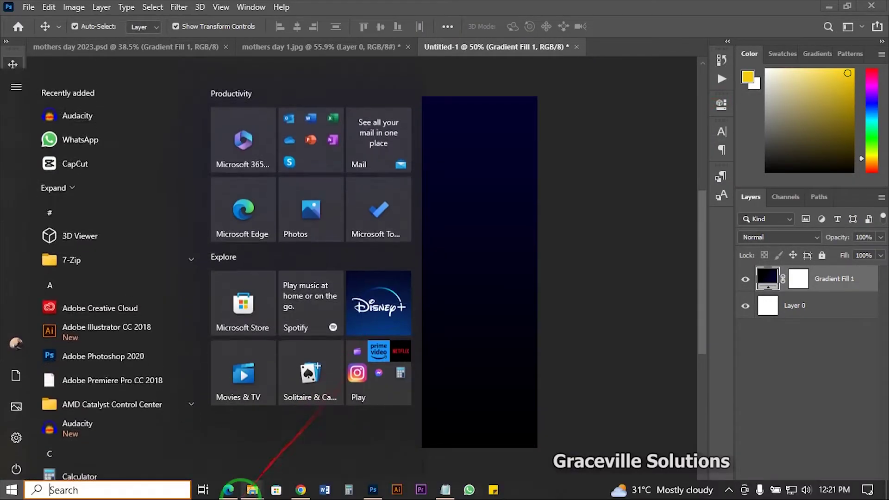
pyautogui.moveTo(254, 492)
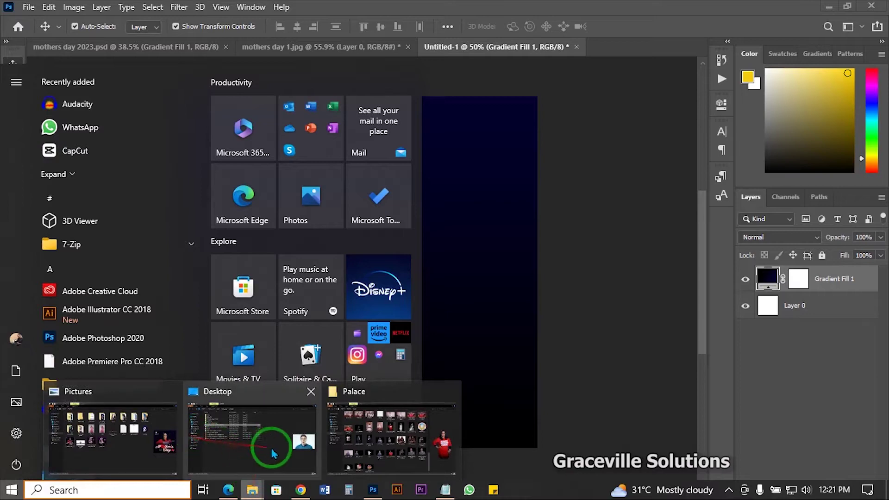
pyautogui.moveTo(289, 449)
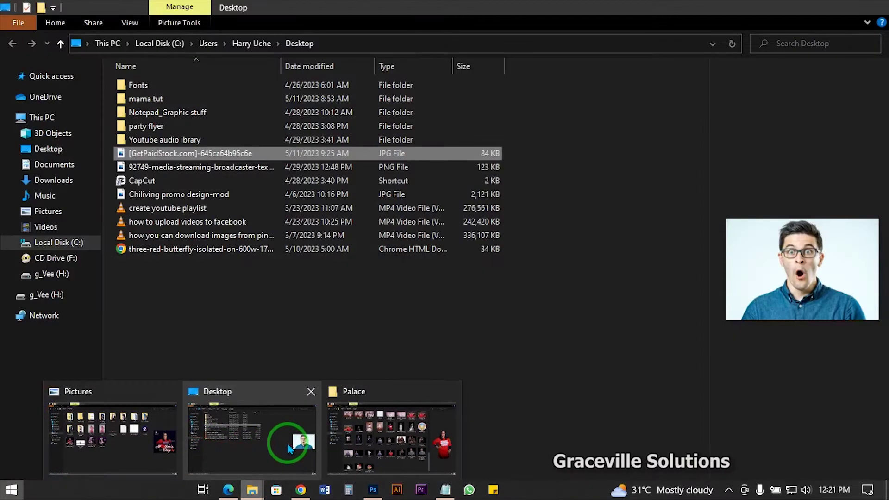
pyautogui.click(229, 435)
pyautogui.click(48, 149)
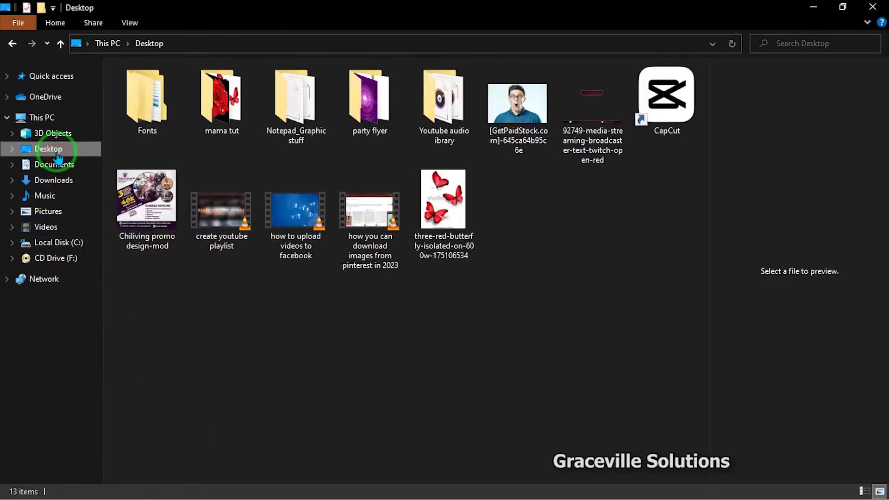
pyautogui.doubleClick(259, 112)
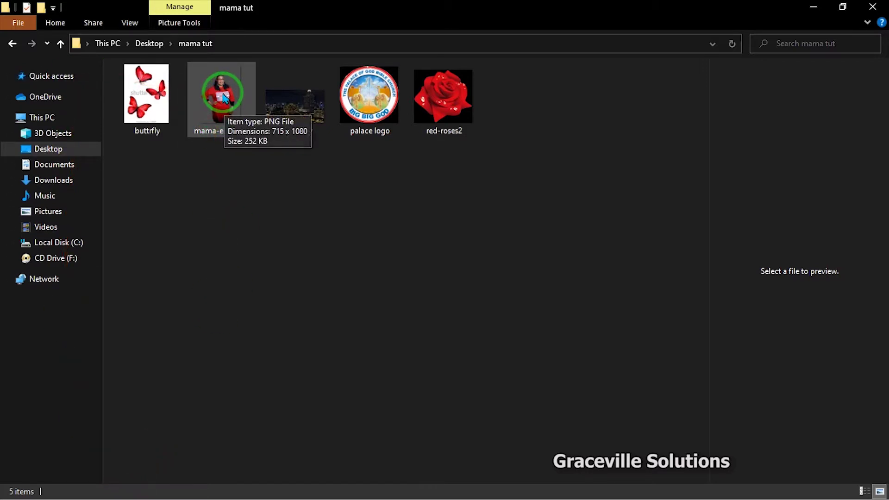
# Place mama-erase-bg on the navy canvas, raise it slightly, commit, and hide its layer.
pyautogui.moveTo(223, 98)
pyautogui.mouseDown()
pyautogui.moveTo(284, 369)
pyautogui.moveTo(331, 485)
pyautogui.moveTo(343, 491)
pyautogui.moveTo(373, 489)
pyautogui.moveTo(387, 225)
pyautogui.mouseUp()
pyautogui.press('super')
pyautogui.moveTo(386, 284); pyautogui.dragTo(386, 247)
pyautogui.scroll(1, 387, 247)
pyautogui.scroll(-2, 387, 247)
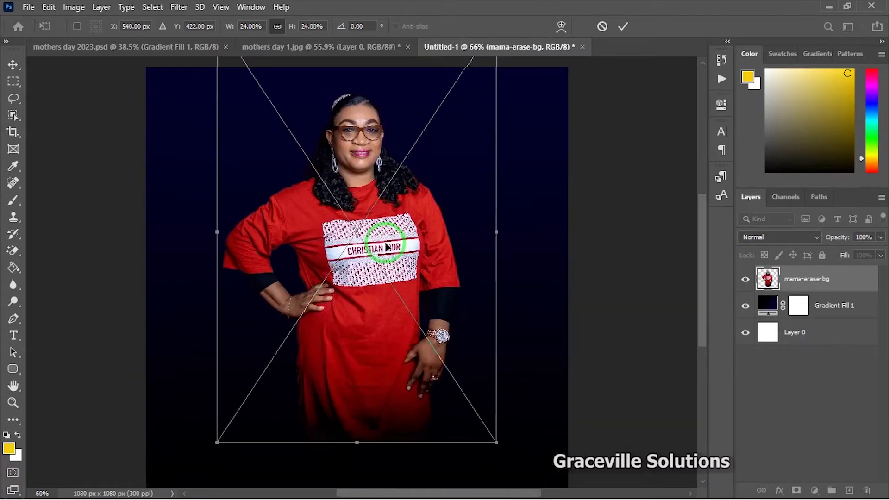
pyautogui.click(625, 29)
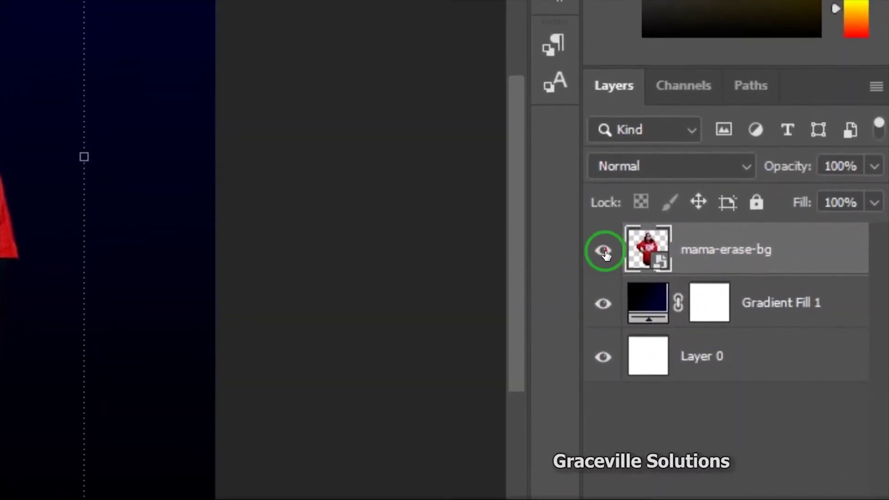
pyautogui.click(604, 252)
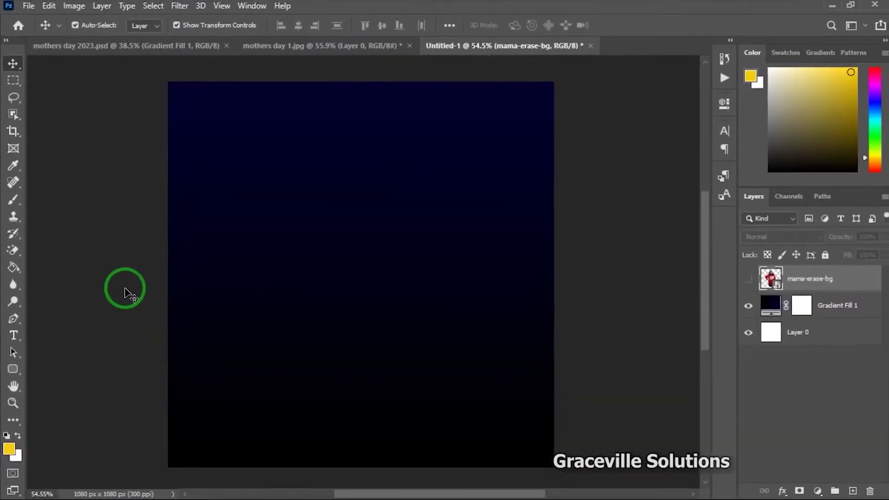
pyautogui.press('super')
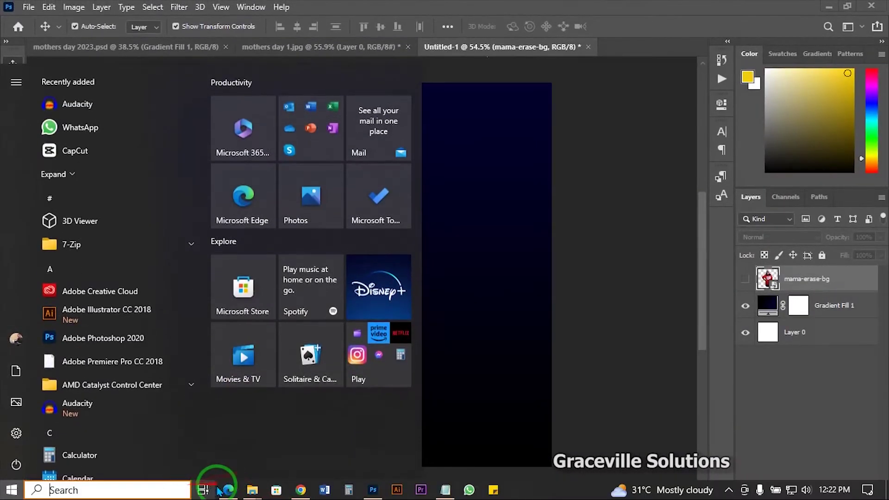
# Place night city at the canvas top, enlarge it slightly, and layer it below mama-erase-bg.
pyautogui.click(254, 491)
pyautogui.click(248, 459)
pyautogui.moveTo(299, 104); pyautogui.dragTo(374, 182)
pyautogui.moveTo(394, 227); pyautogui.dragTo(393, 145)
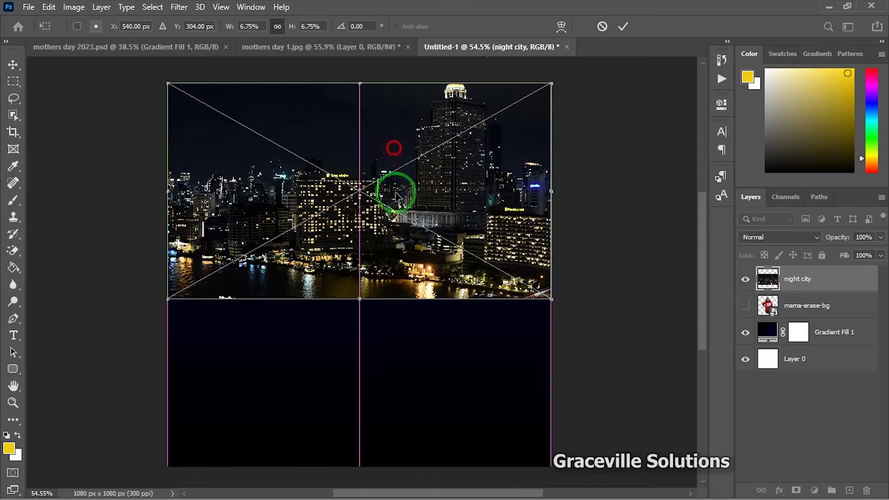
pyautogui.moveTo(359, 300)
pyautogui.mouseDown()
pyautogui.moveTo(364, 334)
pyautogui.moveTo(363, 317)
pyautogui.mouseUp()
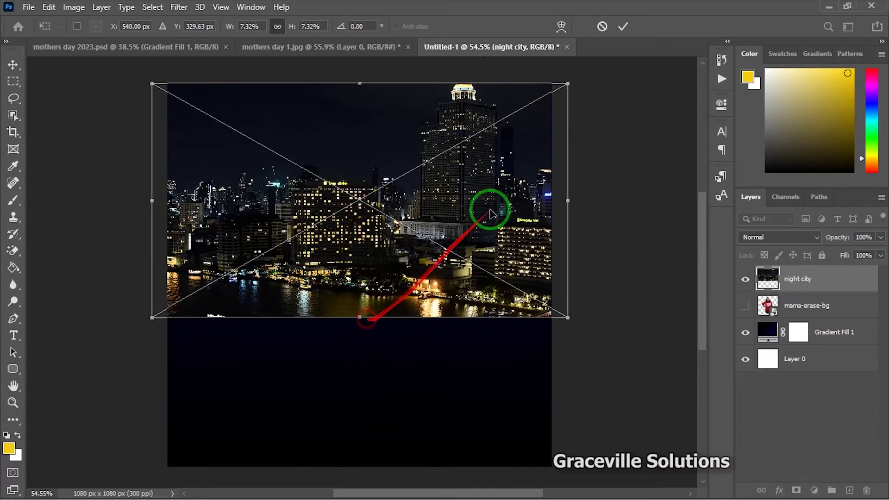
pyautogui.click(625, 27)
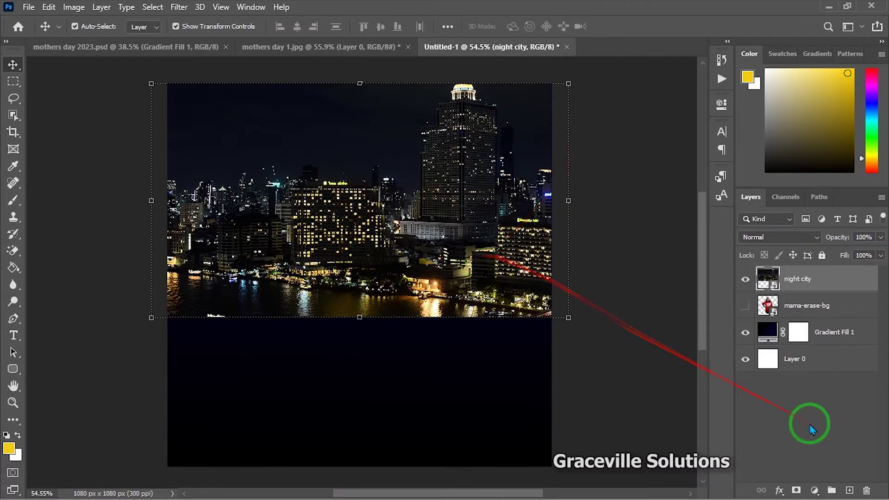
pyautogui.moveTo(797, 297); pyautogui.dragTo(811, 318)
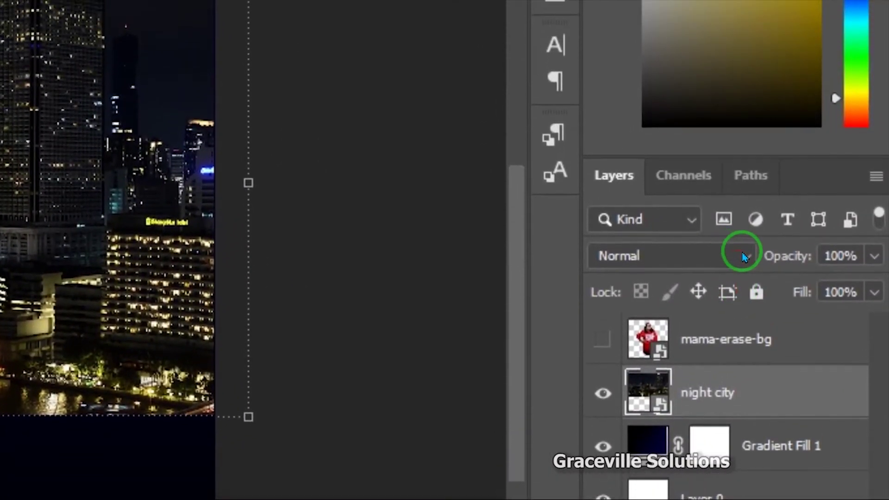
# Set the night city layer to Lighten blending at about 64% opacity.
pyautogui.click(746, 249)
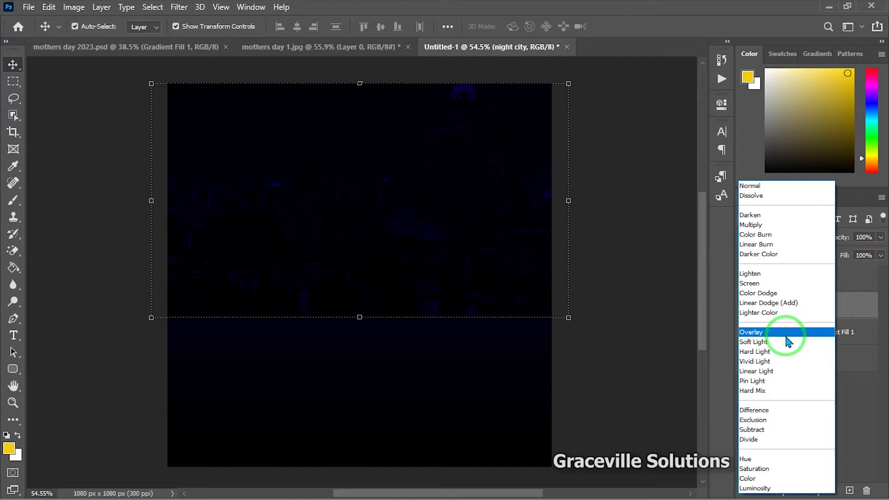
pyautogui.click(785, 273)
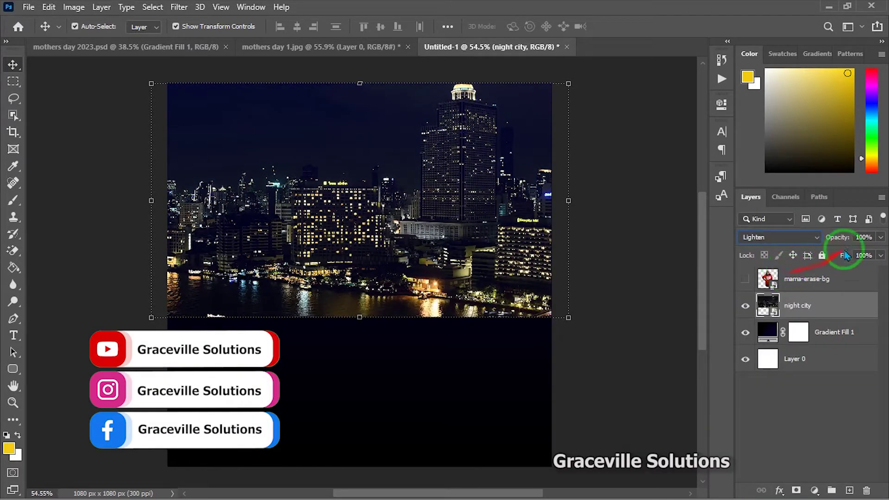
pyautogui.scroll(1, 318, 307)
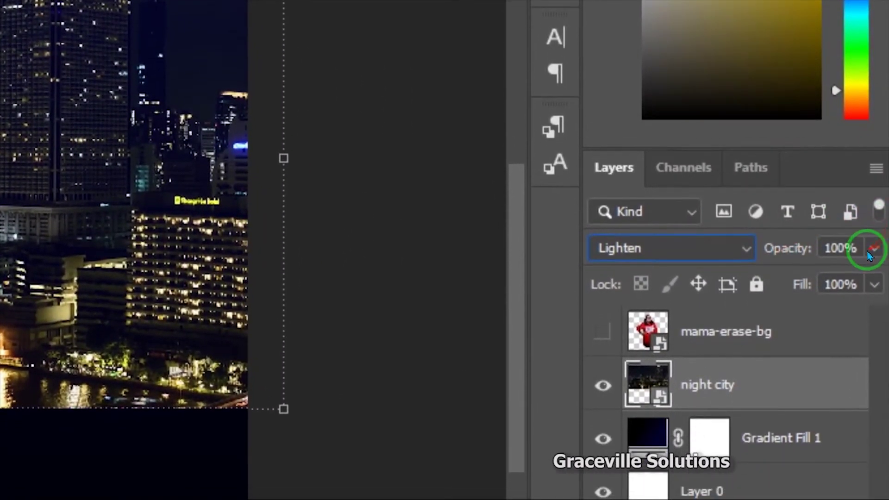
pyautogui.click(874, 273)
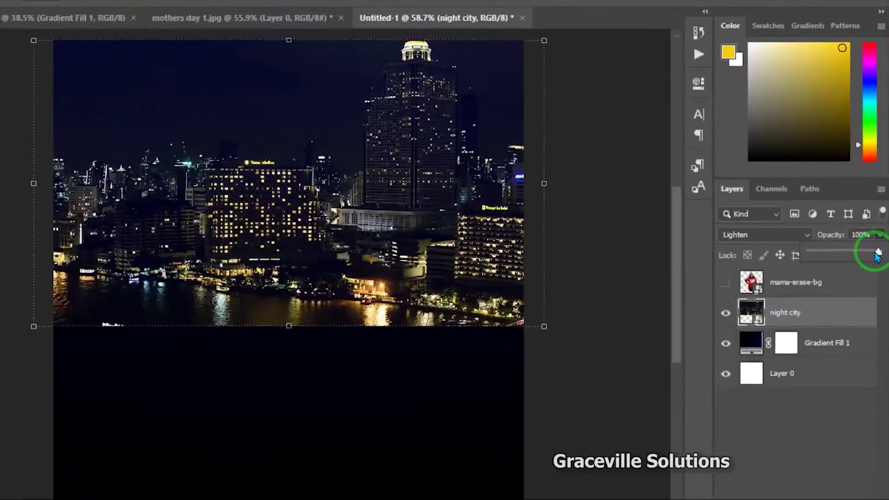
pyautogui.moveTo(867, 255)
pyautogui.mouseDown()
pyautogui.moveTo(830, 254)
pyautogui.moveTo(858, 255)
pyautogui.mouseUp()
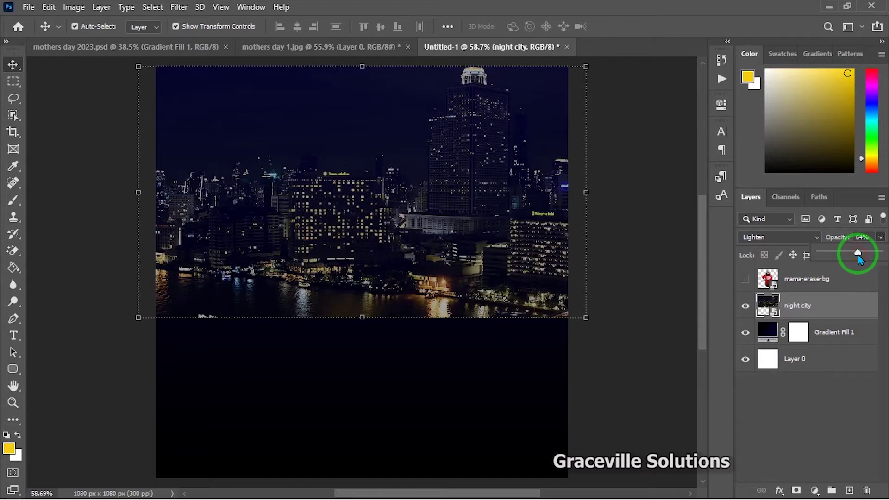
pyautogui.click(671, 312)
pyautogui.scroll(-2, 657, 323)
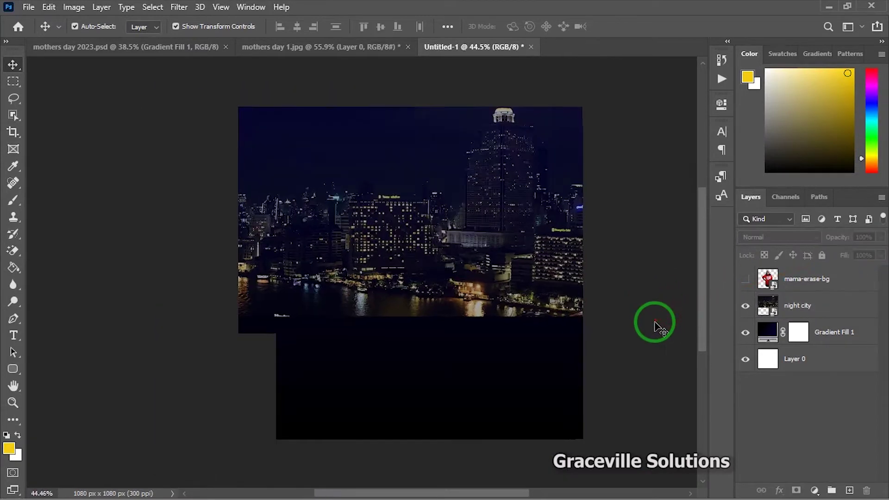
pyautogui.scroll(3, 654, 323)
# Select the night city layer and add a layer mask to it.
pyautogui.click(838, 285)
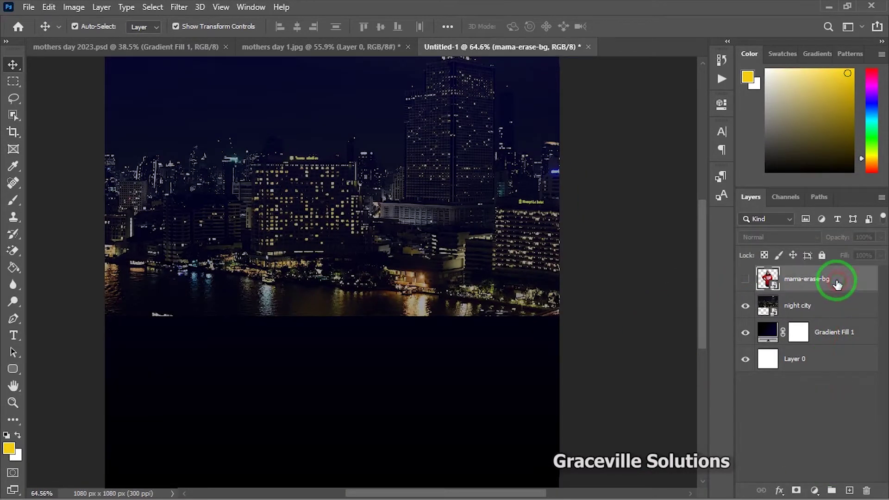
pyautogui.click(808, 316)
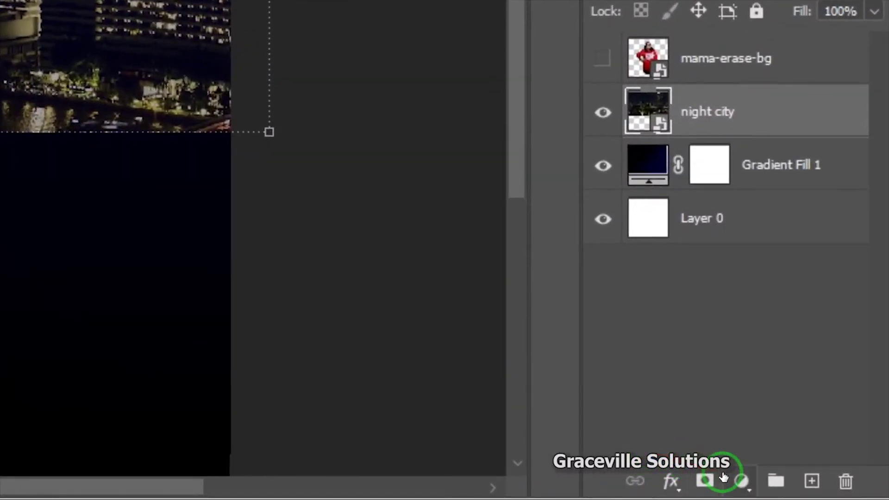
pyautogui.click(707, 480)
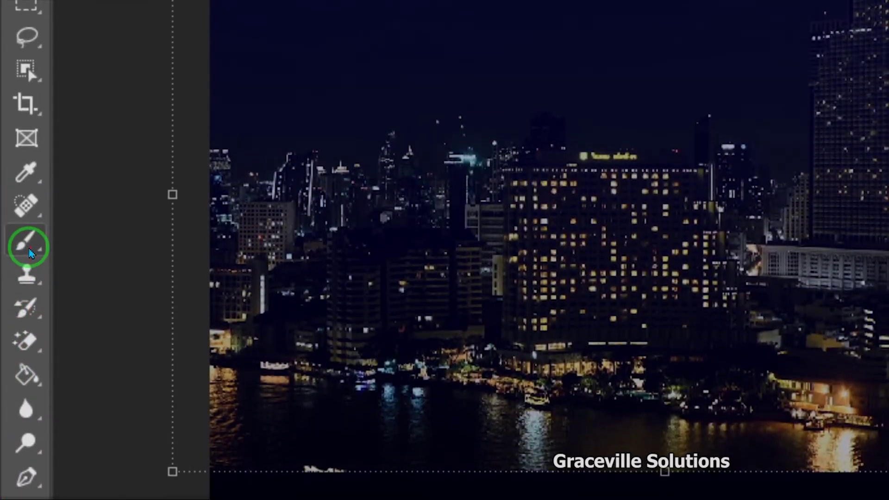
# Switch to the Brush tool and choose a Soft Round brush at size 700.
pyautogui.moveTo(28, 252); pyautogui.dragTo(138, 239)
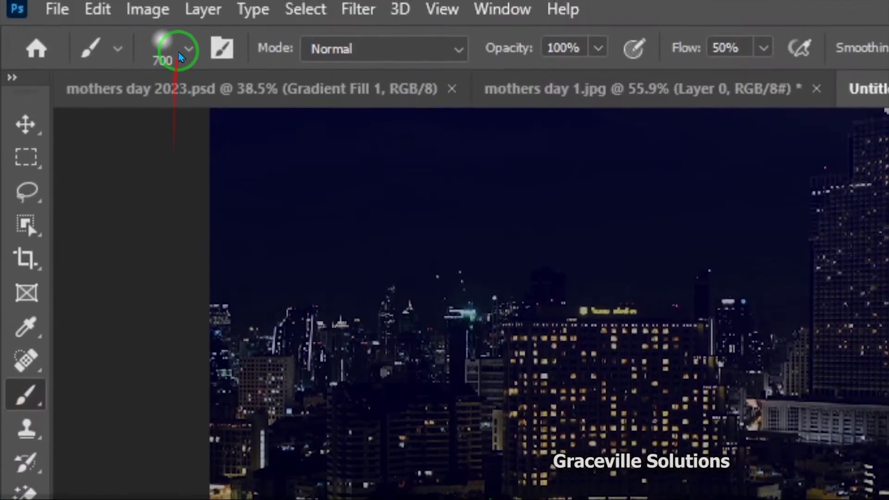
pyautogui.click(188, 55)
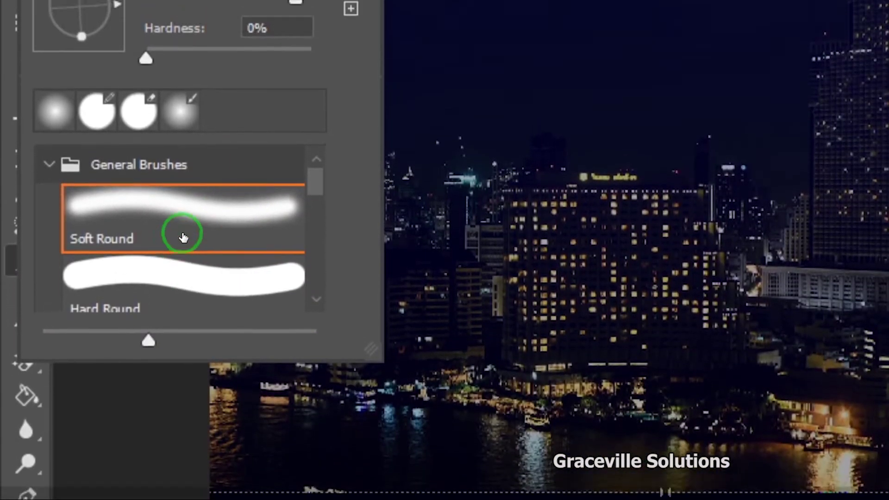
pyautogui.click(204, 254)
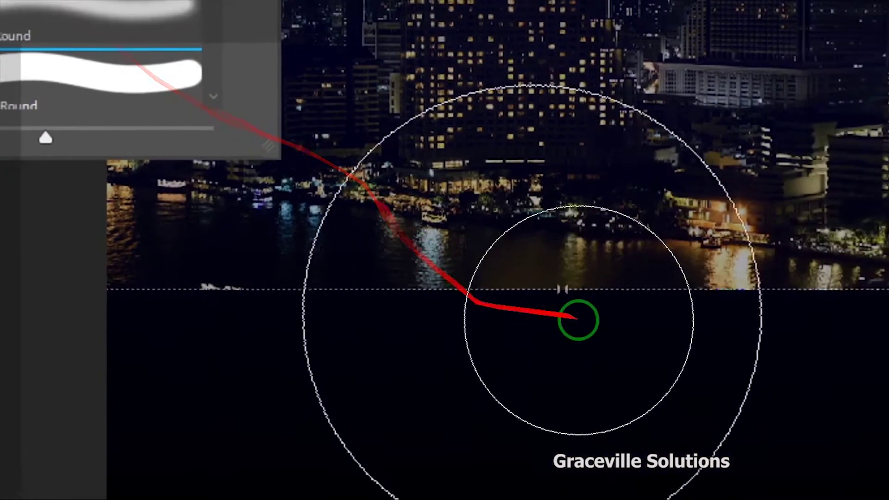
pyautogui.click(578, 319)
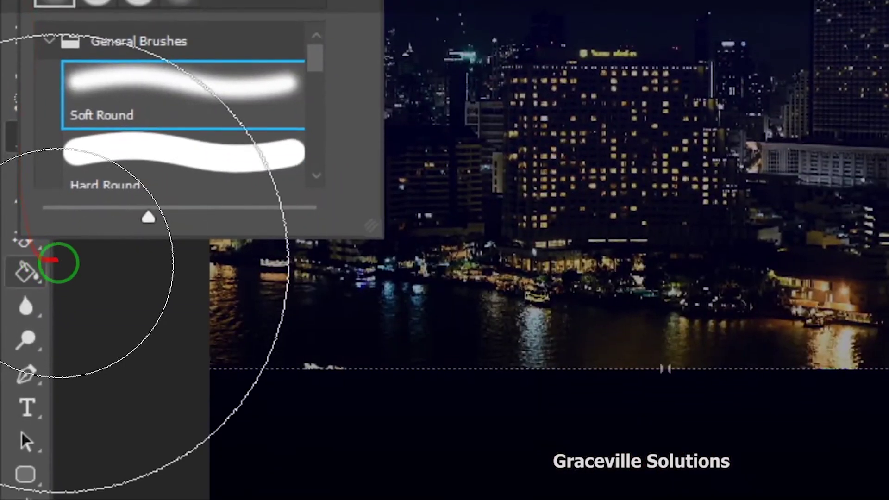
pyautogui.click(58, 262)
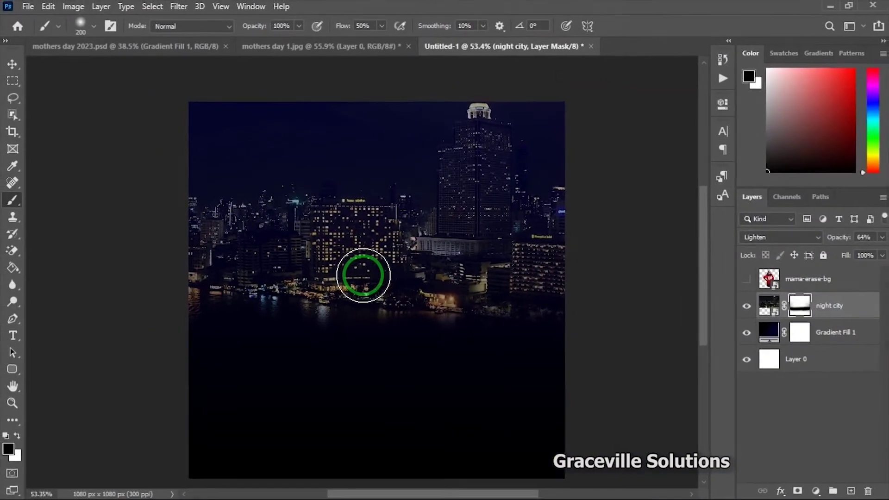
# Lower night city's image to 26% opacity, dismissing the rasterize prompt, then select mama-erase-bg.
pyautogui.moveTo(542, 234); pyautogui.dragTo(888, 260)
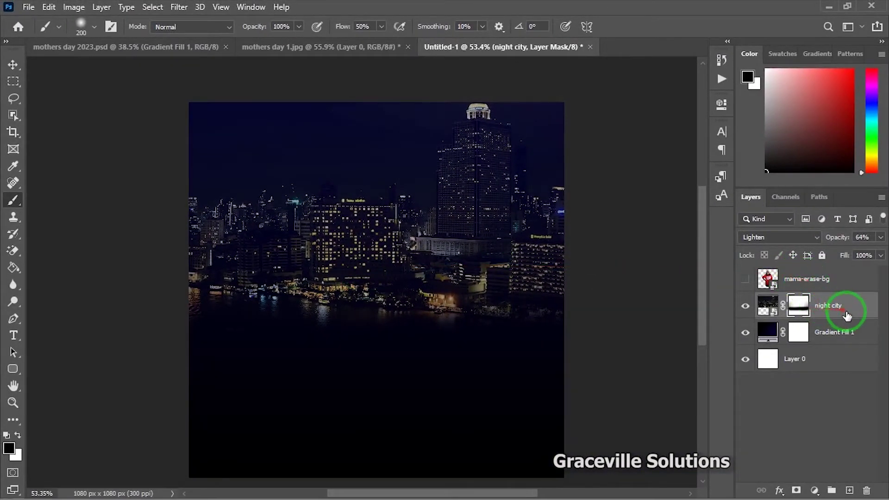
pyautogui.click(847, 319)
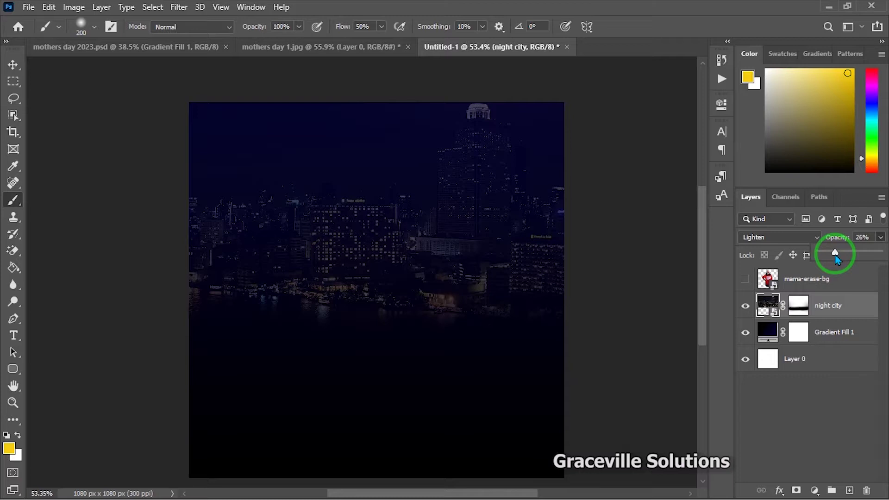
pyautogui.click(613, 242)
pyautogui.click(437, 207)
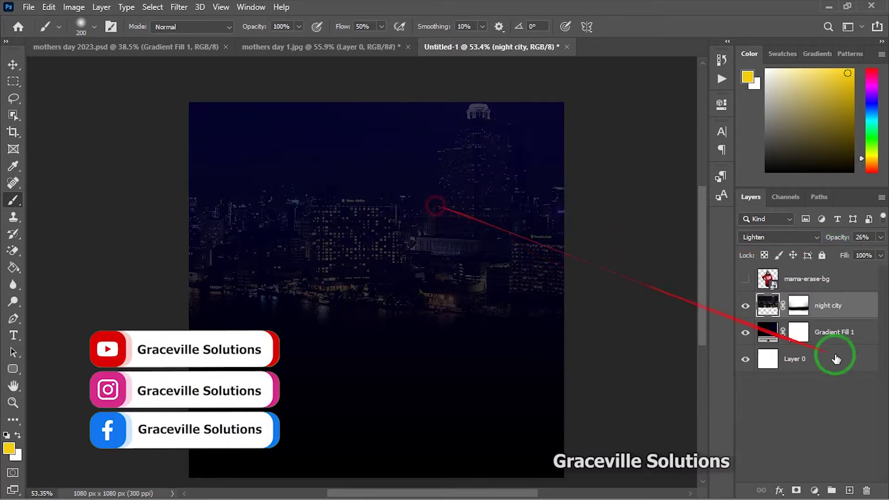
pyautogui.click(816, 283)
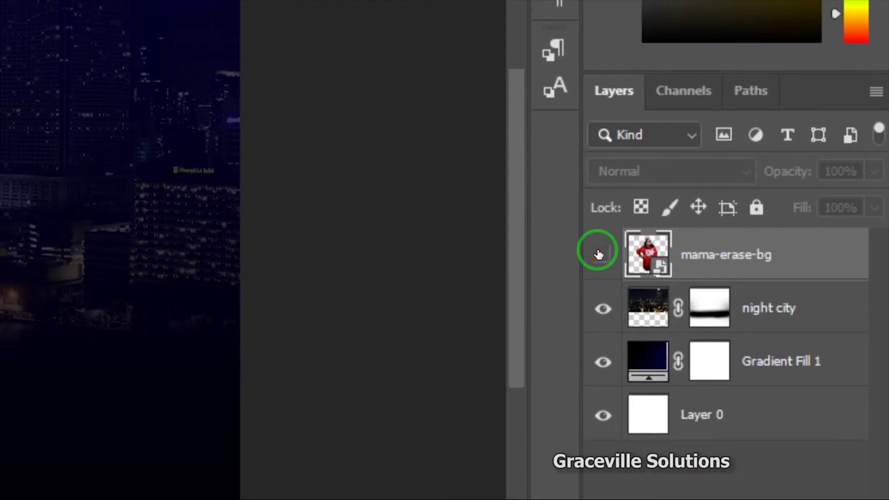
# Show the mama-erase-bg photo and mask its lower dress into the navy with a soft black brush.
pyautogui.click(598, 253)
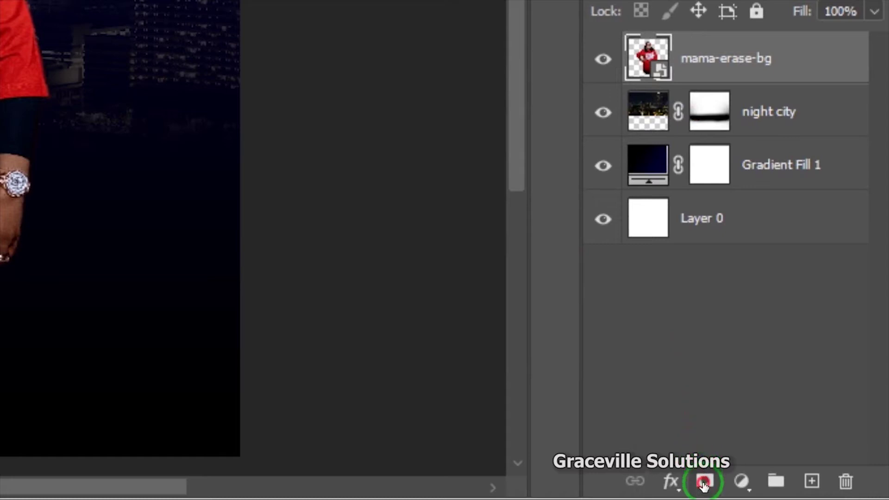
pyautogui.click(704, 482)
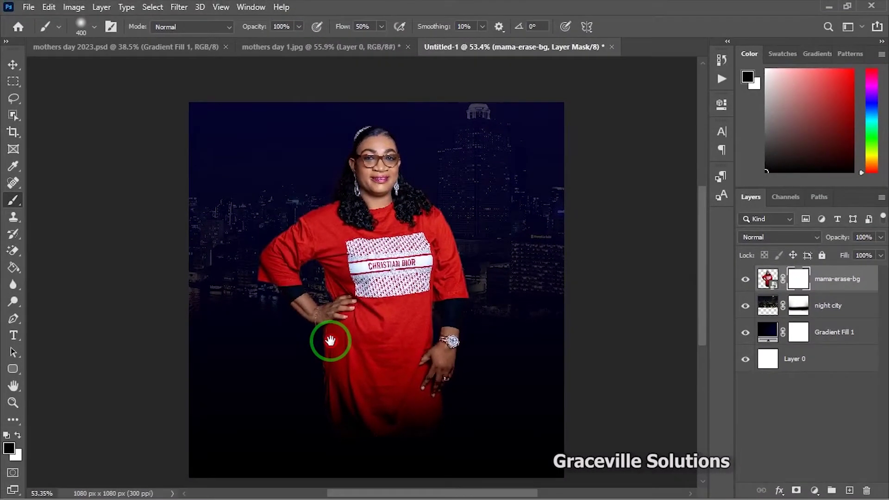
pyautogui.moveTo(330, 342); pyautogui.dragTo(339, 282)
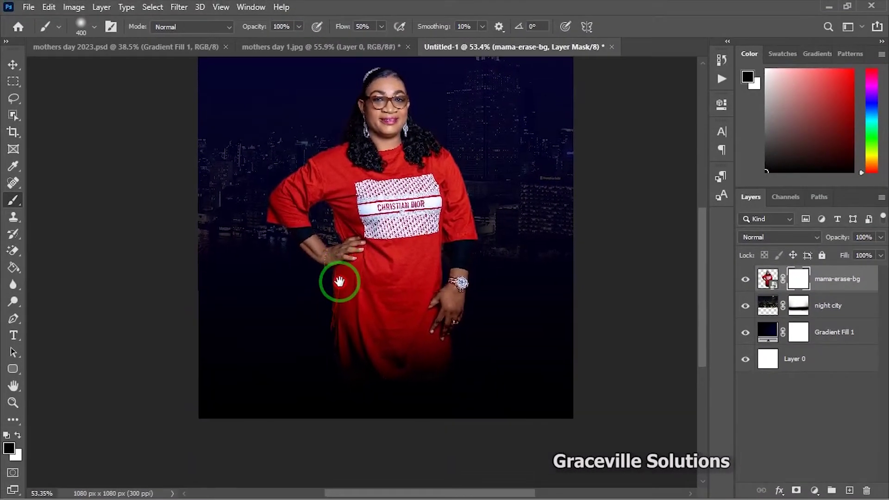
pyautogui.scroll(1, 360, 426)
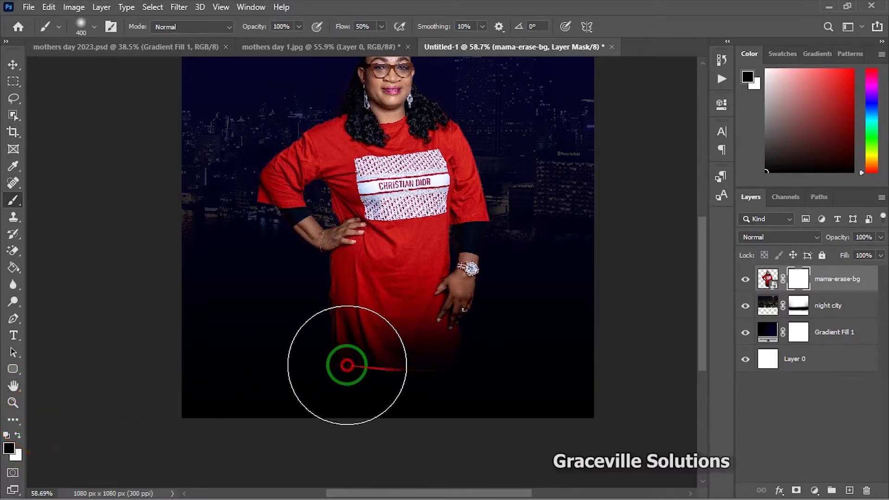
pyautogui.moveTo(423, 293); pyautogui.dragTo(432, 283)
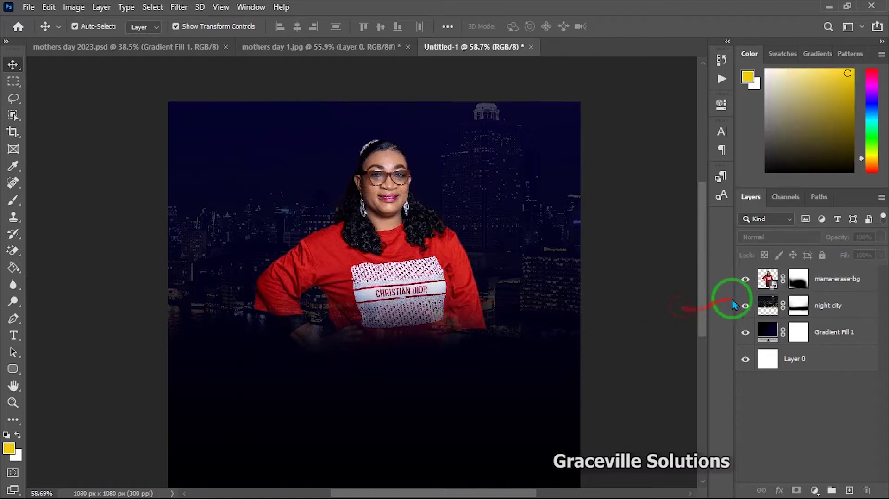
# Dim the night city layer to 18% opacity.
pyautogui.click(767, 305)
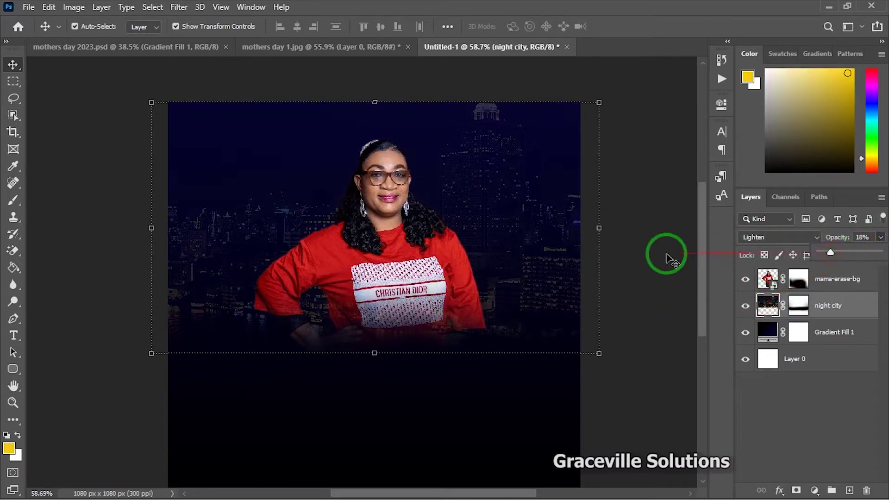
pyautogui.click(671, 259)
pyautogui.scroll(2, 324, 253)
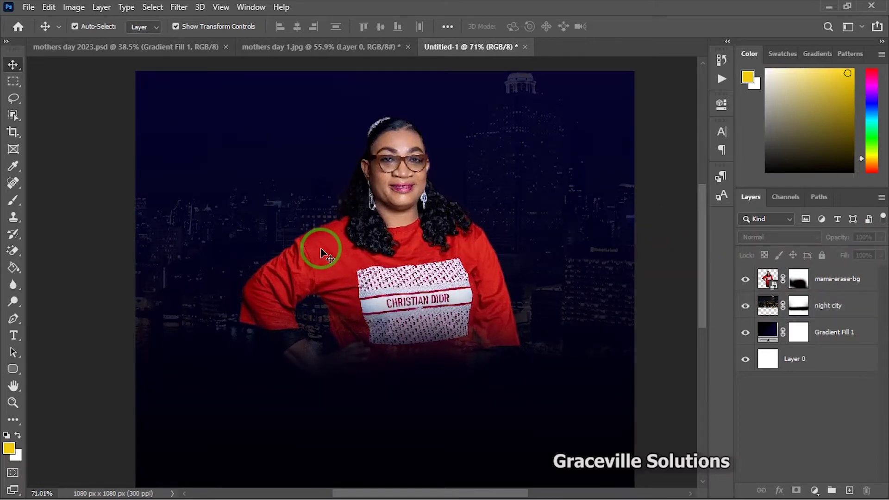
# Drag the palace logo file from the mama tut folder onto the flyer.
pyautogui.press('super')
pyautogui.click(251, 484)
pyautogui.click(204, 427)
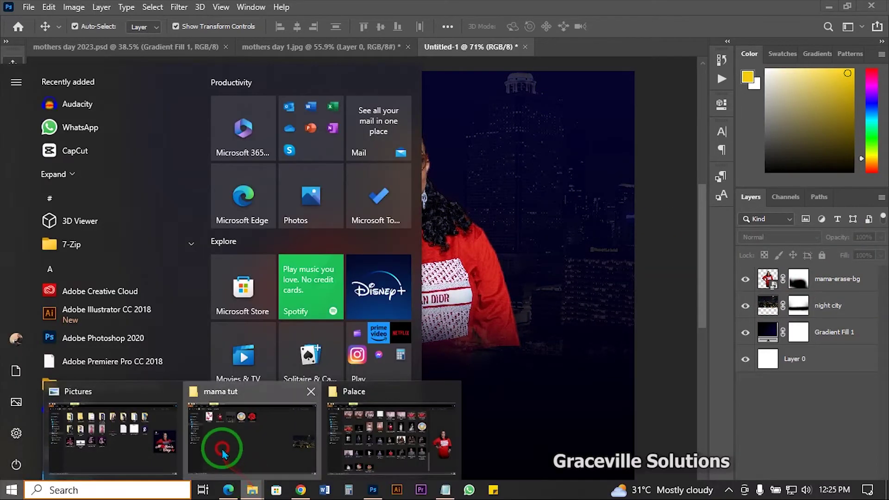
pyautogui.moveTo(374, 101); pyautogui.dragTo(217, 132)
# Scale the logo down to a small badge in the top-left corner and confirm.
pyautogui.scroll(-3, 217, 132)
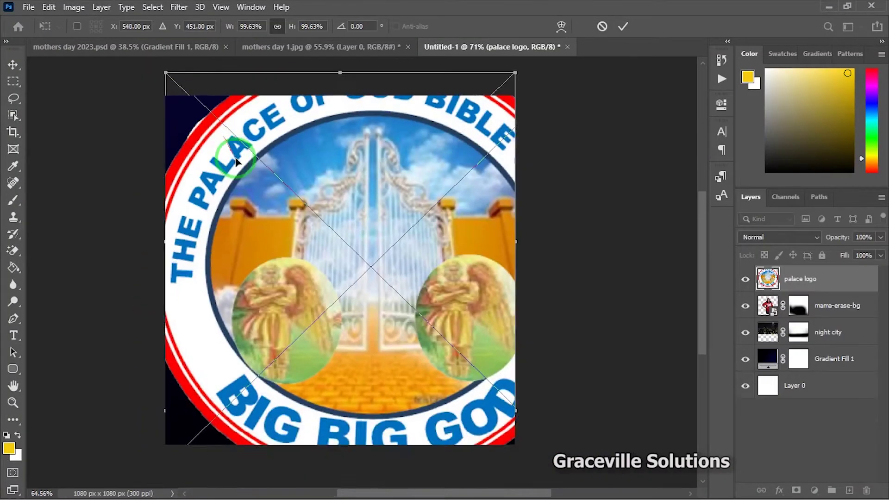
pyautogui.moveTo(311, 95); pyautogui.dragTo(290, 226)
pyautogui.scroll(2, 231, 158)
pyautogui.click(341, 199)
pyautogui.scroll(-2, 341, 199)
pyautogui.scroll(2, 343, 204)
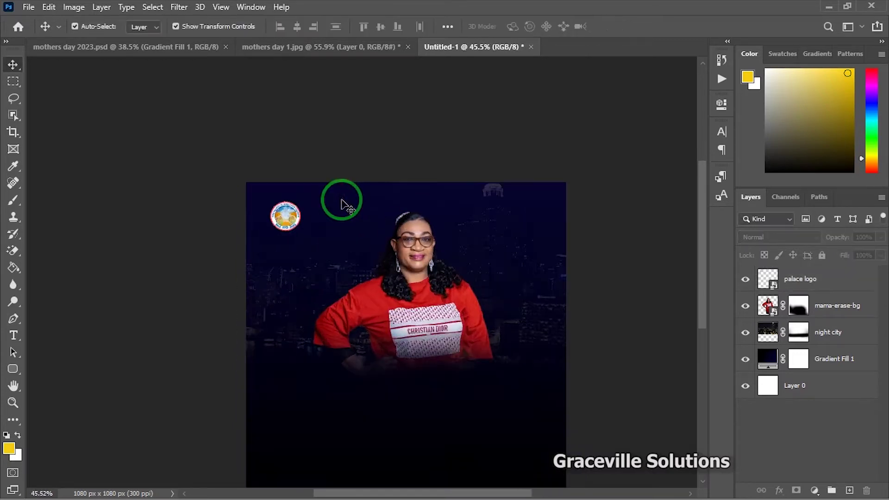
pyautogui.scroll(2, 354, 269)
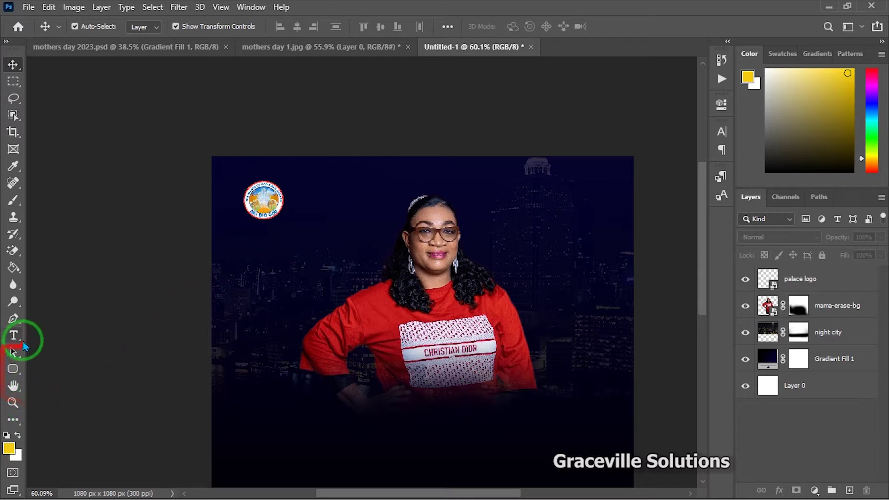
# Add a white text layer reading 'The Palace of God' on the upper flyer.
pyautogui.click(14, 336)
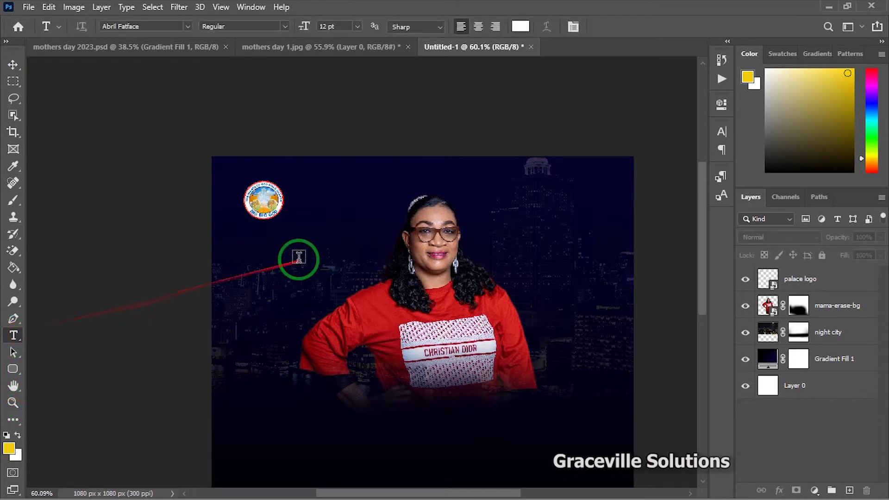
pyautogui.click(322, 236)
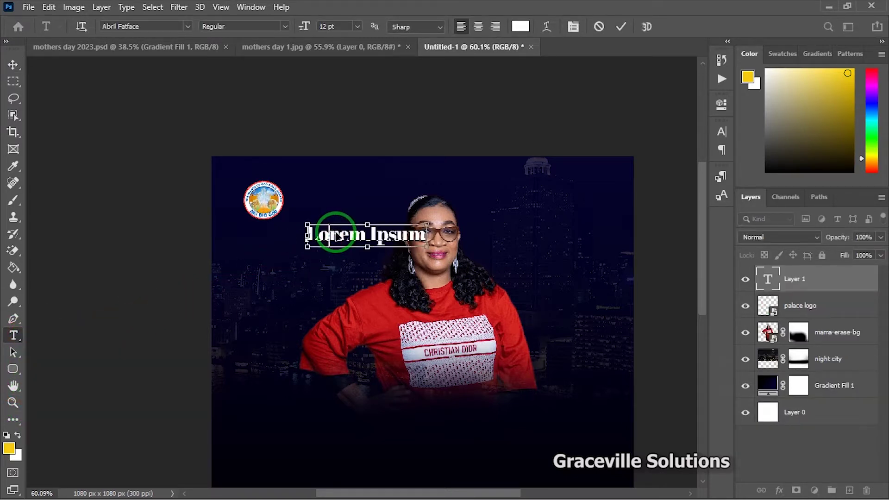
pyautogui.write('The Palace of God')
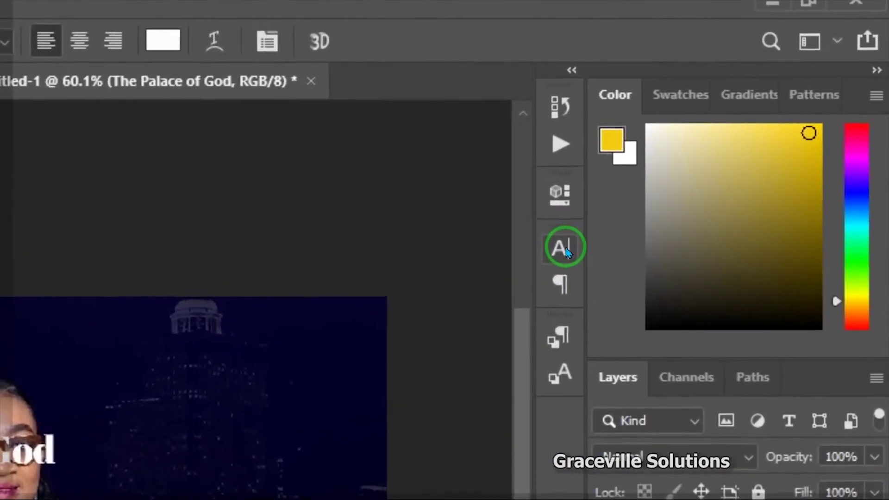
# Set the title font to Montserrat Bold in the Character panel.
pyautogui.click(551, 252)
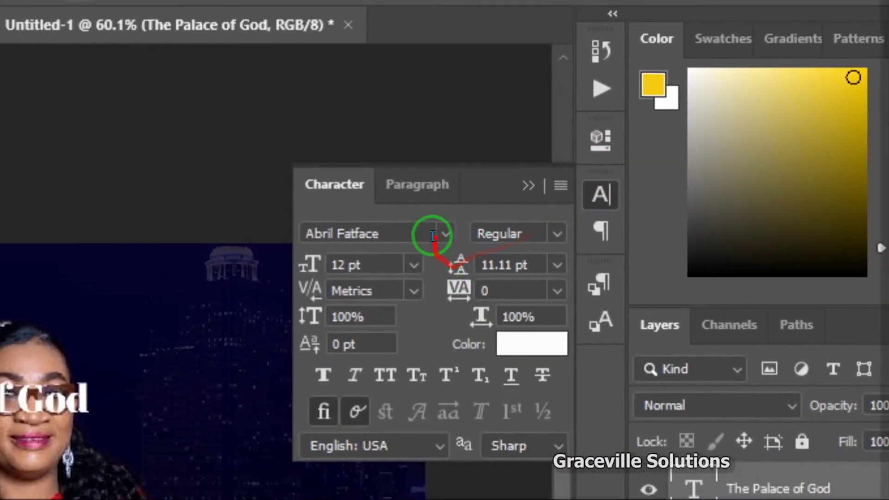
pyautogui.click(400, 292)
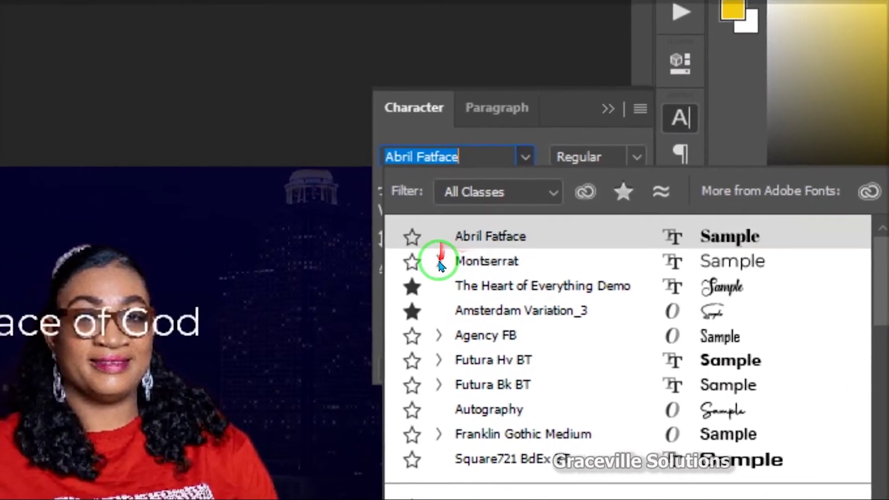
pyautogui.click(354, 354)
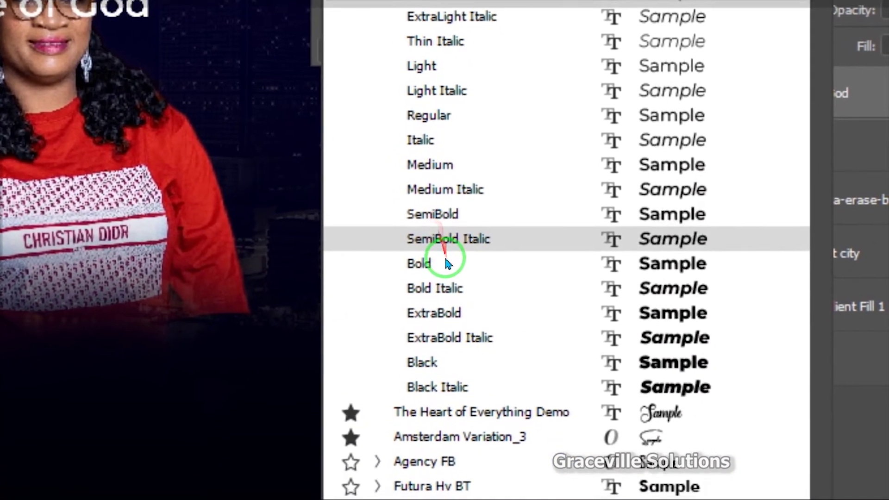
pyautogui.click(448, 263)
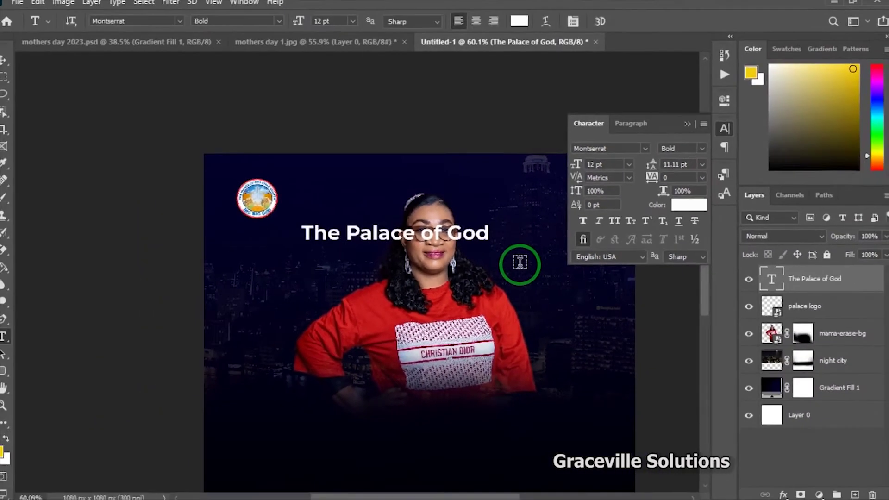
# Shrink the title to about 65% and move it just under the logo.
pyautogui.click(11, 65)
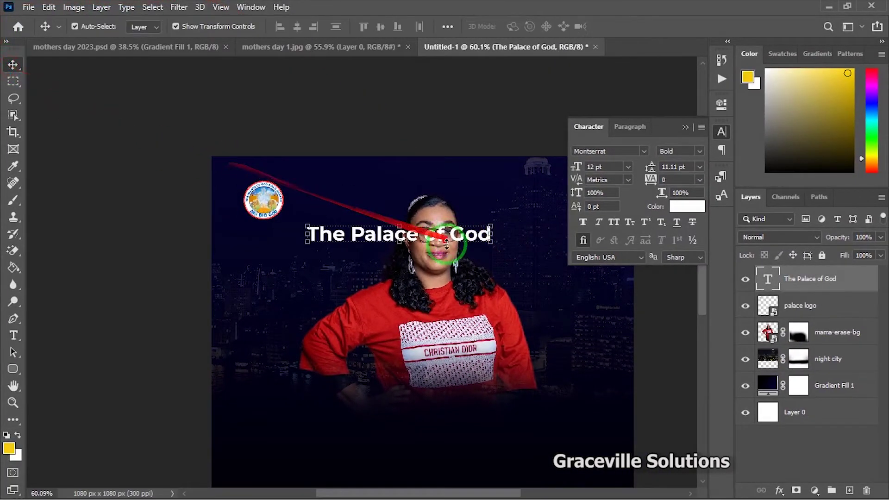
pyautogui.moveTo(488, 225); pyautogui.dragTo(470, 227)
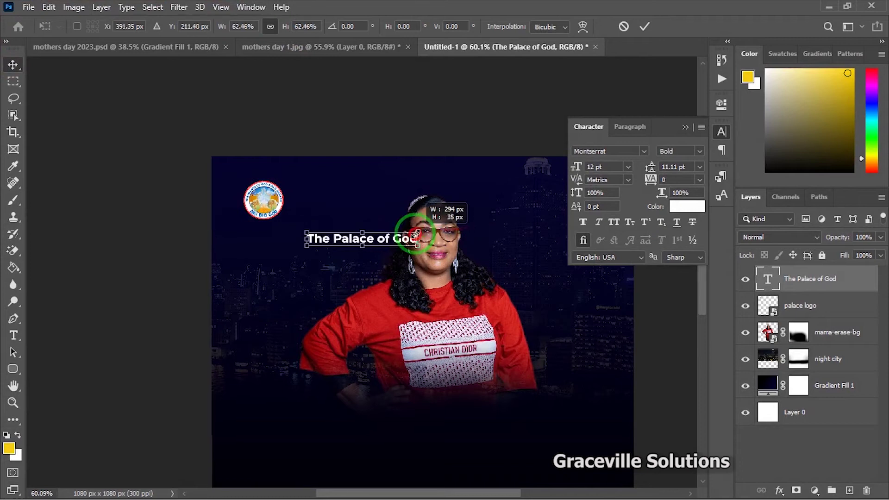
pyautogui.moveTo(396, 247); pyautogui.dragTo(374, 210)
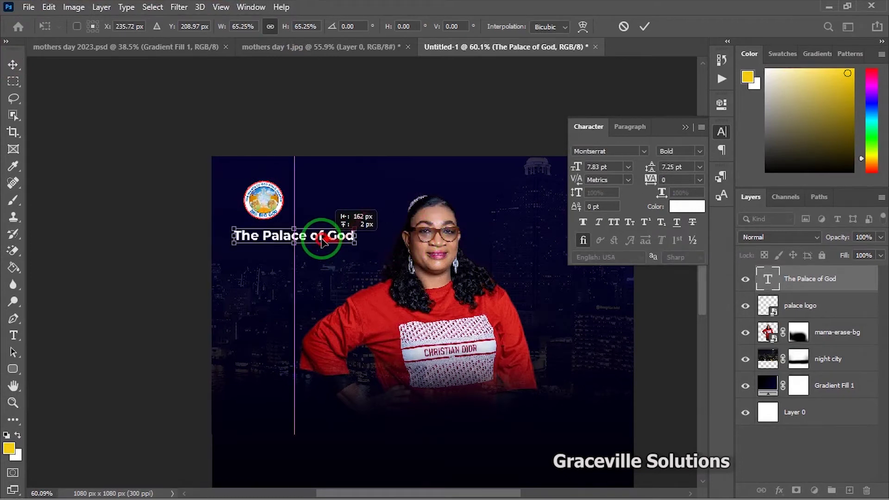
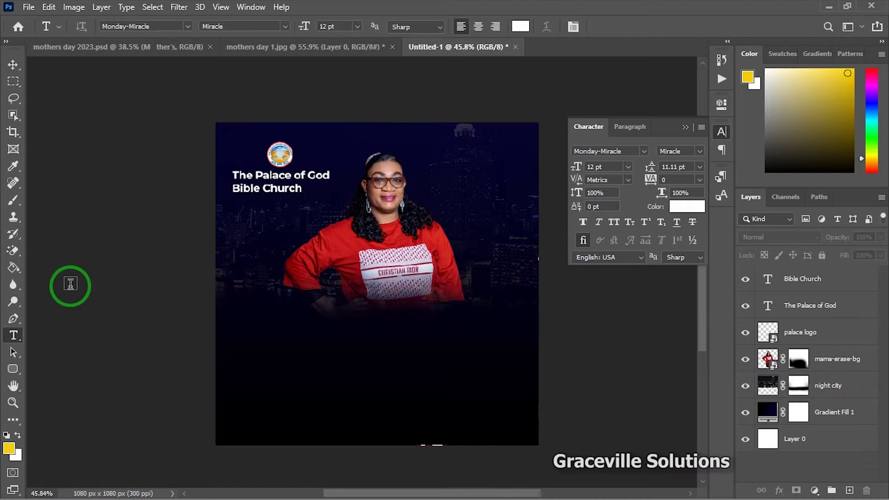
# Type 'Happy' below the woman and enlarge it.
pyautogui.click(291, 331)
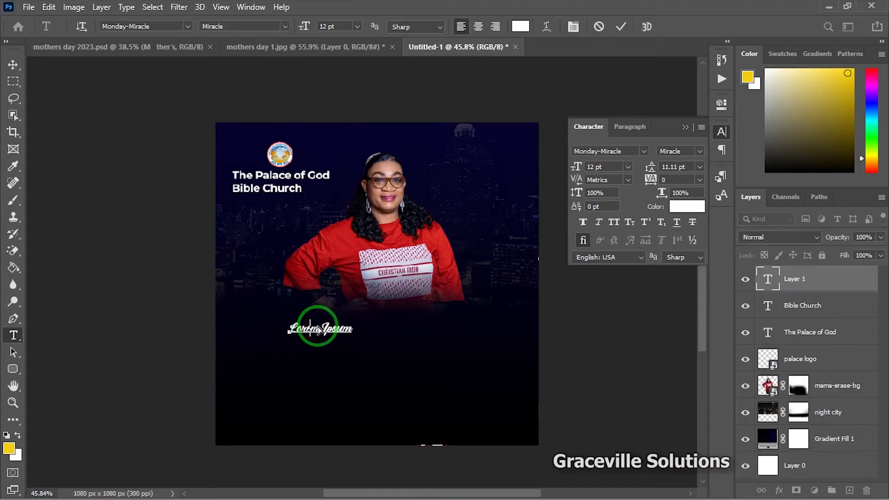
pyautogui.write('Happy')
pyautogui.moveTo(320, 316); pyautogui.dragTo(419, 319)
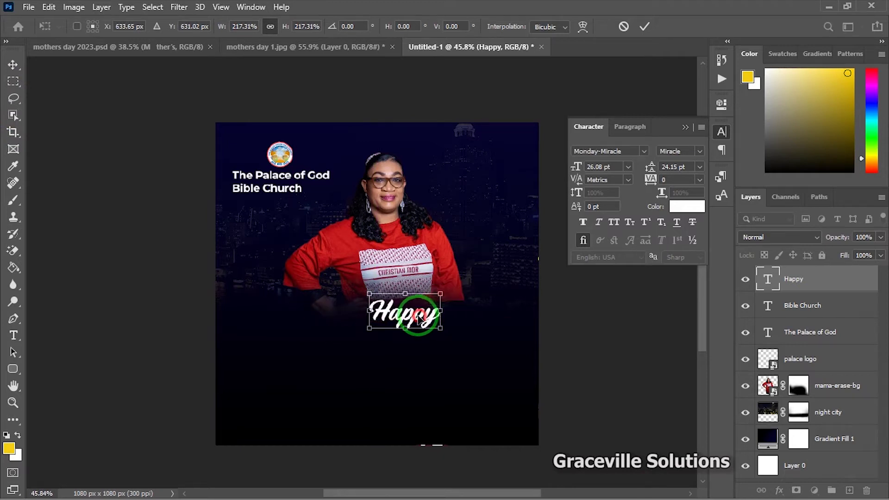
pyautogui.click(646, 28)
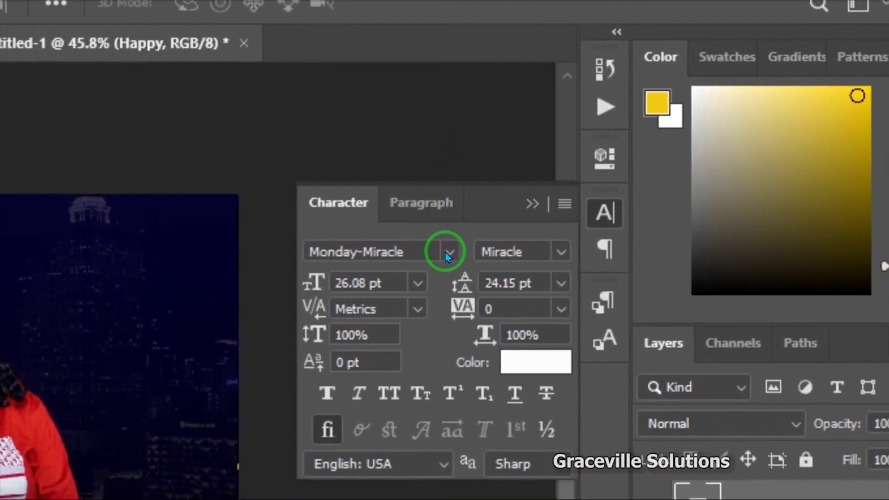
# Set 'Happy' in Montserrat Medium and centre it below the woman.
pyautogui.click(447, 253)
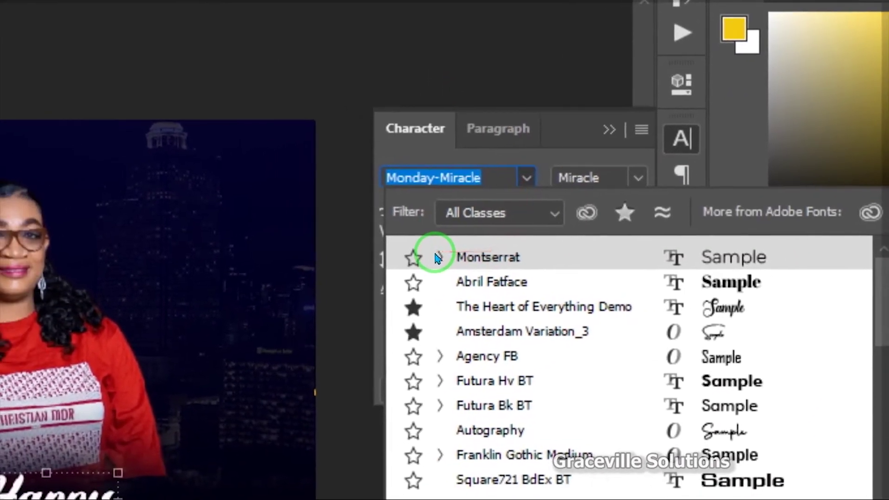
pyautogui.click(352, 341)
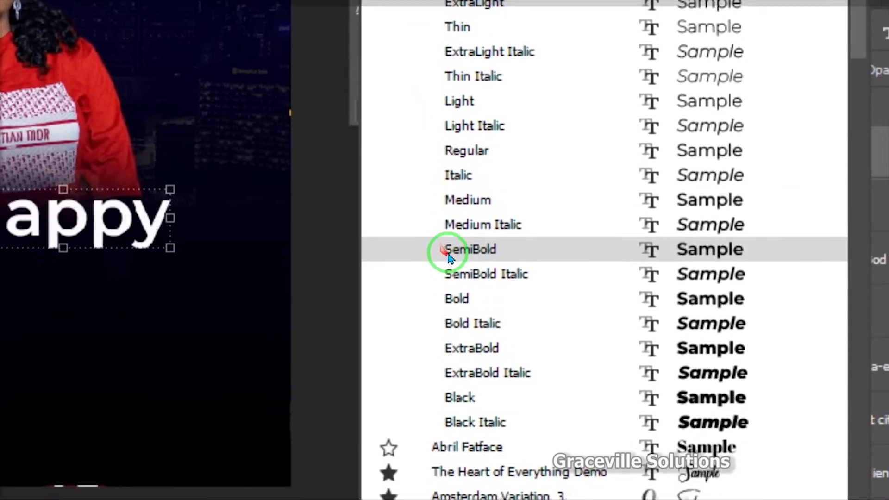
pyautogui.click(446, 253)
pyautogui.moveTo(29, 286); pyautogui.dragTo(4, 302)
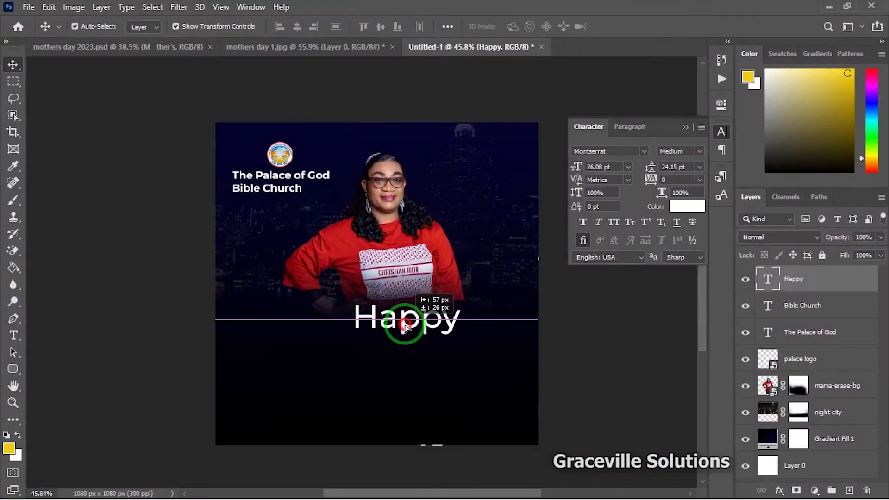
pyautogui.moveTo(406, 328); pyautogui.dragTo(403, 320)
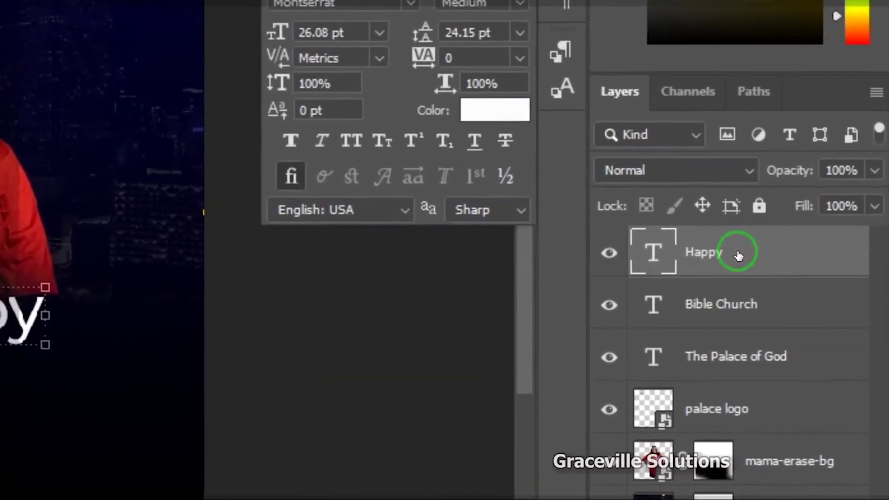
# Add a drop shadow to the Happy layer through Blending Options.
pyautogui.rightClick(813, 282)
pyautogui.click(526, 0)
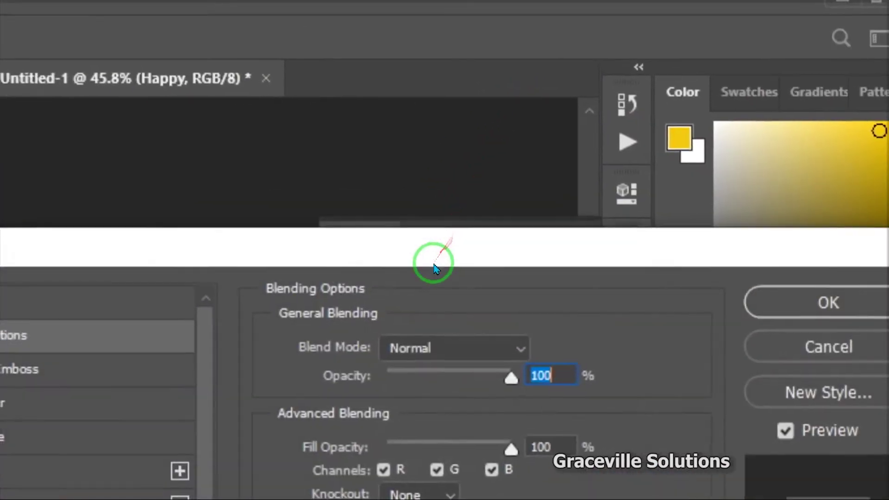
pyautogui.moveTo(435, 269); pyautogui.dragTo(429, 336)
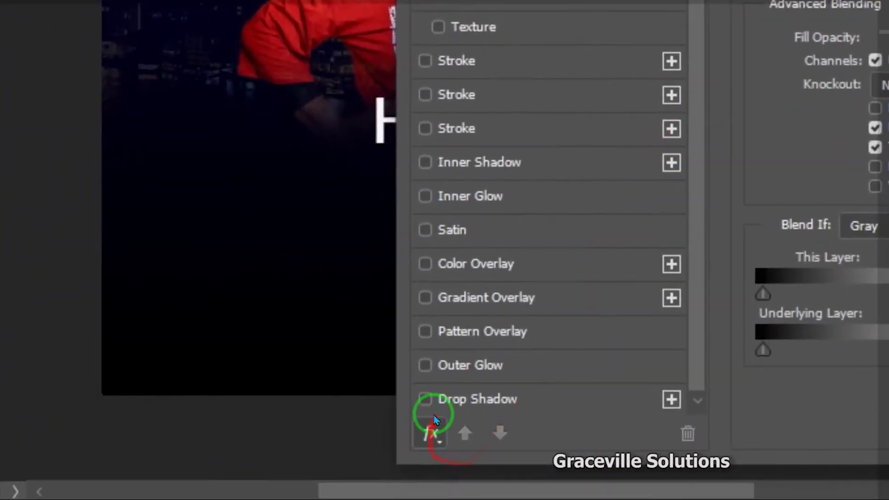
pyautogui.click(425, 399)
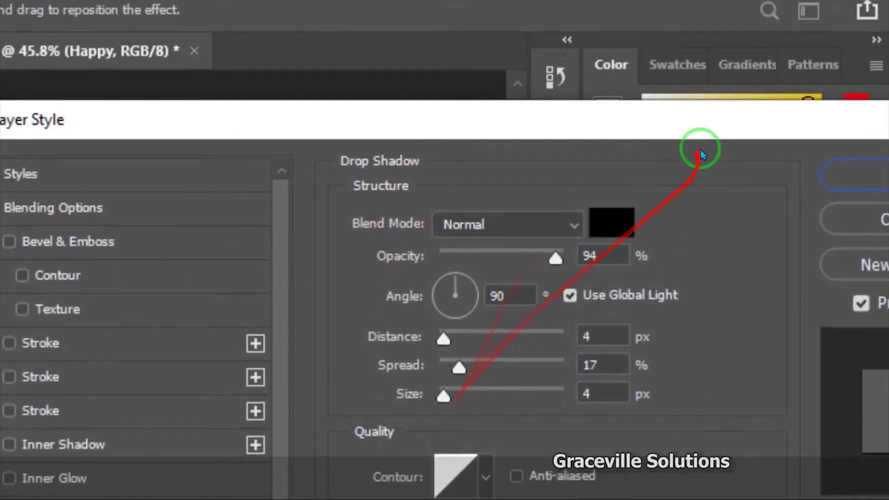
pyautogui.moveTo(658, 255); pyautogui.dragTo(499, 169)
pyautogui.click(602, 290)
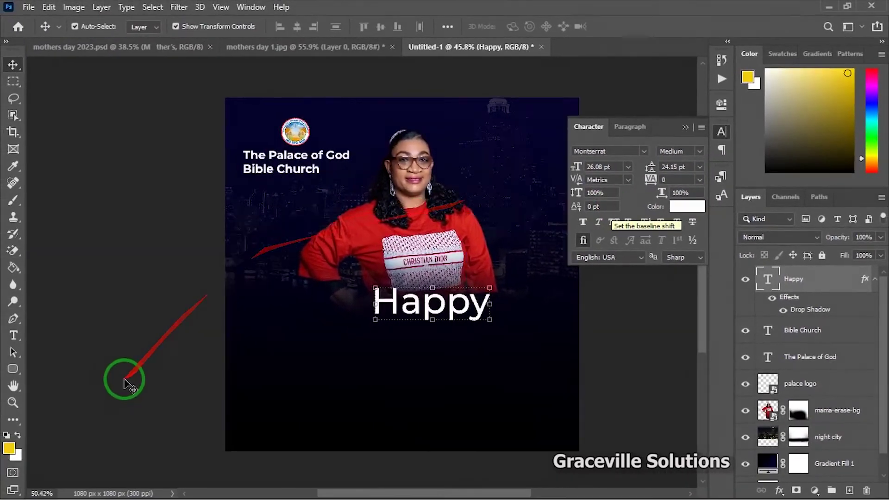
# Scale the Happy text down slightly to 25 pt.
pyautogui.moveTo(125, 377); pyautogui.dragTo(449, 294)
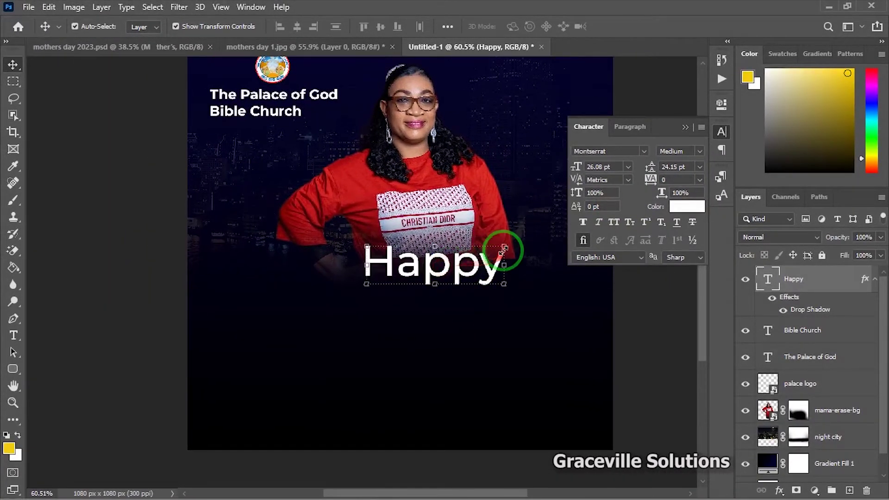
pyautogui.moveTo(502, 244); pyautogui.dragTo(493, 245)
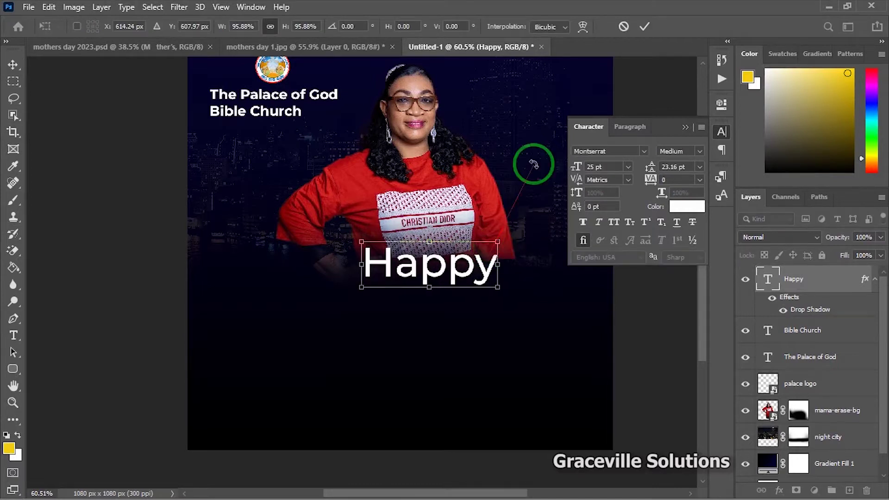
pyautogui.click(644, 26)
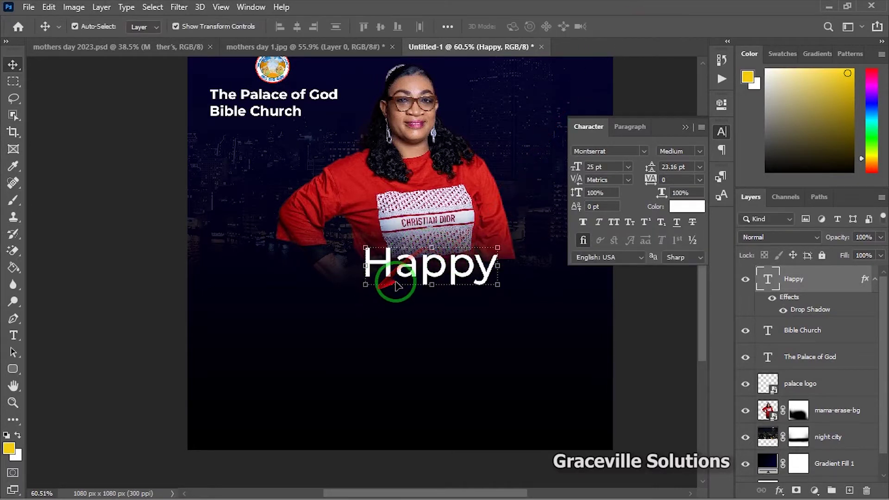
pyautogui.doubleClick(767, 280)
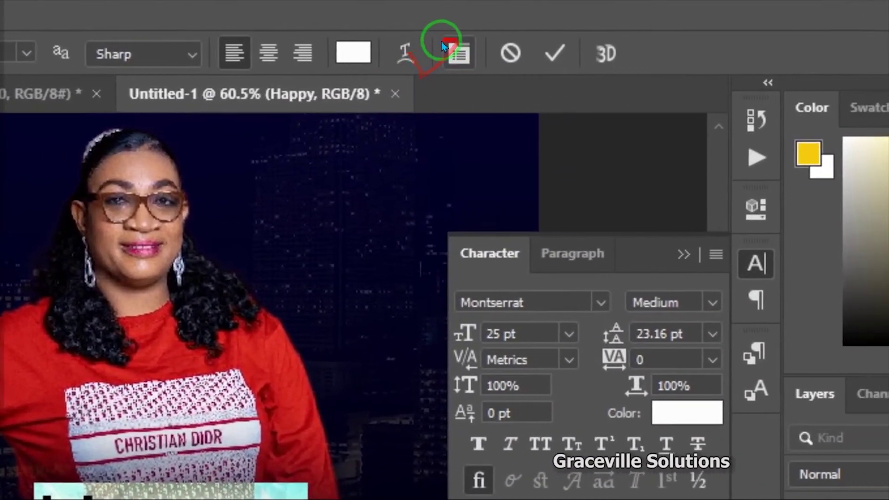
# Warp the Happy text with the Arc style at +50% bend and commit it.
pyautogui.click(438, 55)
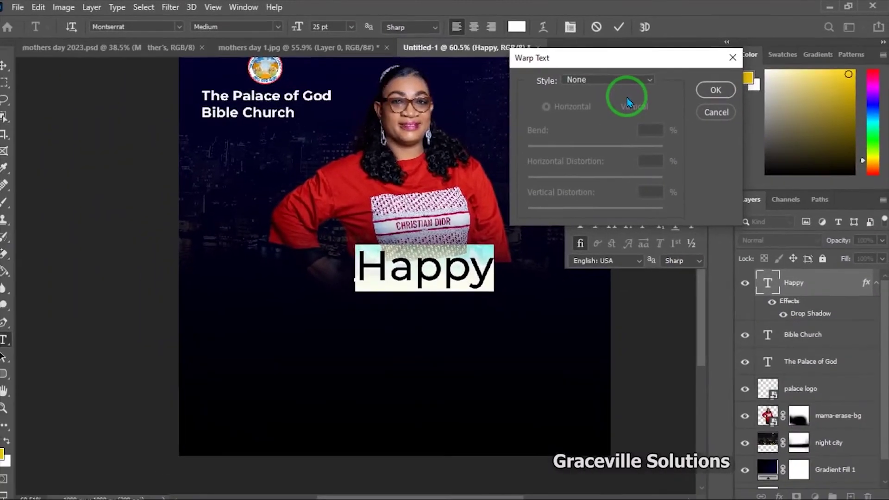
pyautogui.click(651, 80)
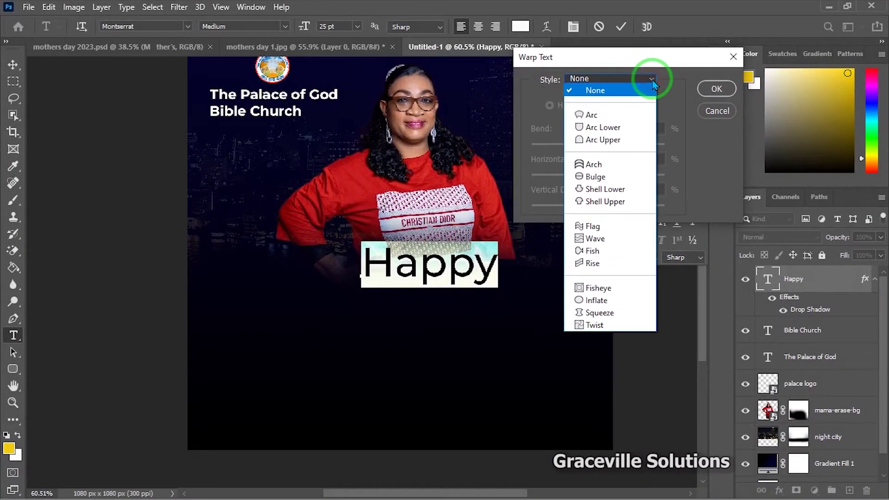
pyautogui.click(638, 115)
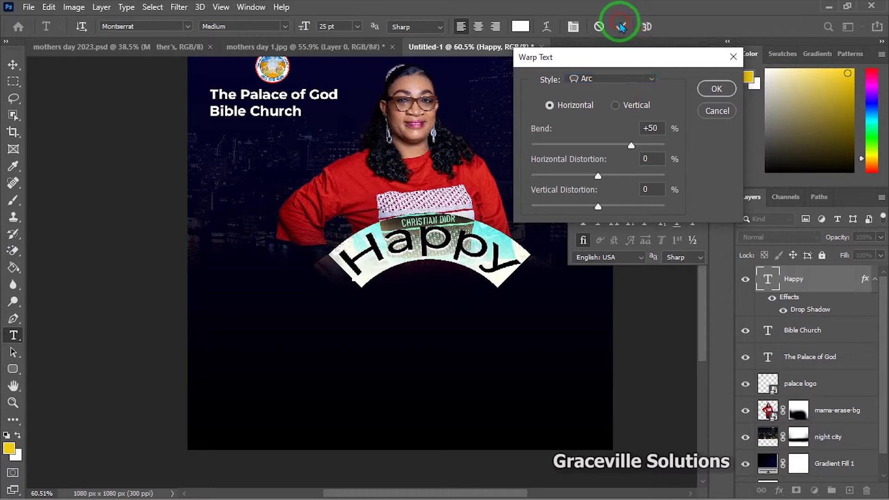
pyautogui.click(716, 89)
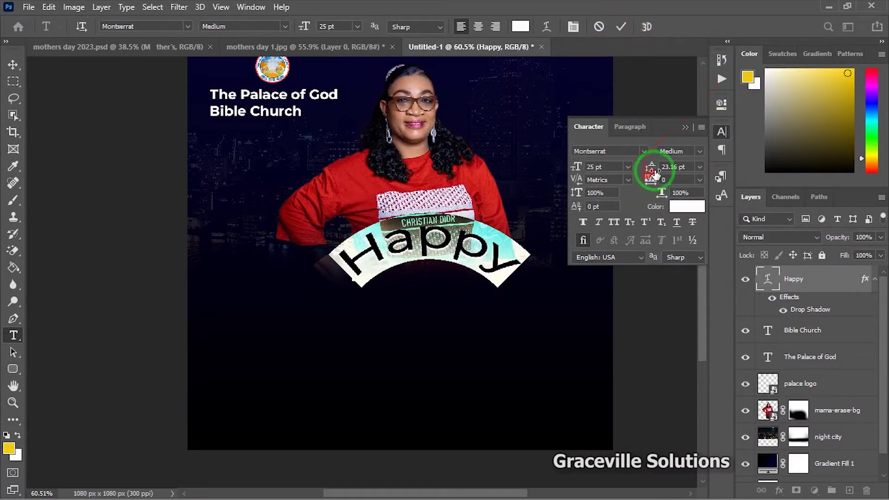
pyautogui.click(620, 28)
pyautogui.press('v')
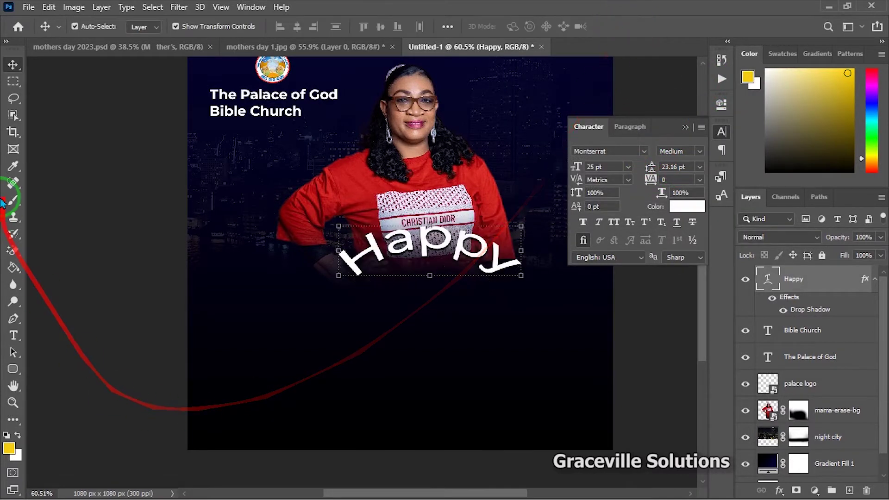
# Shrink the arched Happy text to 17.75 pt and place it just below the woman's hands.
pyautogui.moveTo(475, 254); pyautogui.dragTo(489, 287)
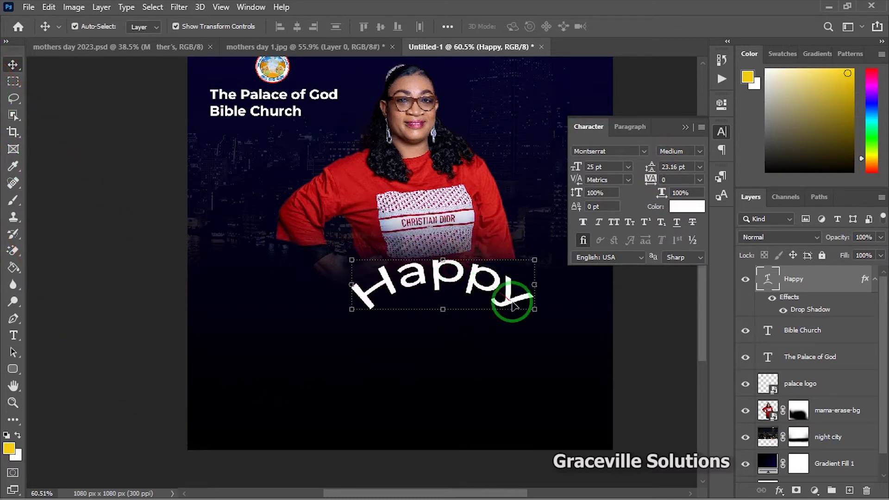
pyautogui.moveTo(535, 257); pyautogui.dragTo(499, 269)
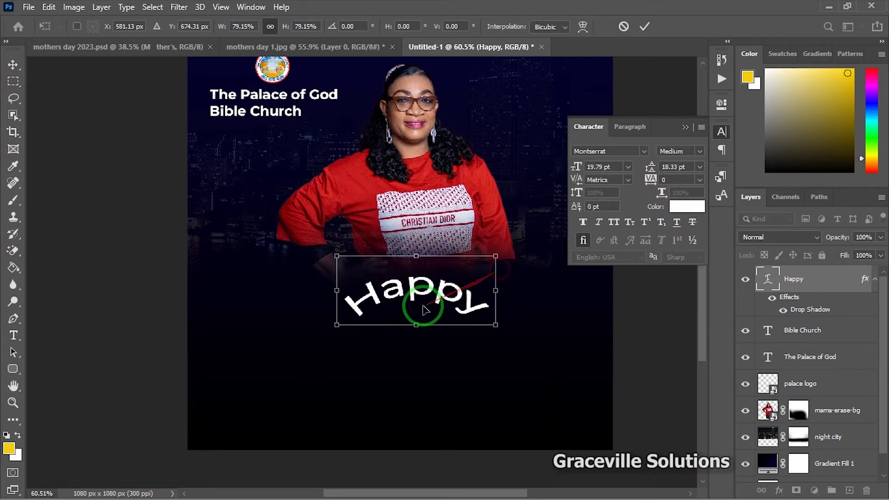
pyautogui.moveTo(440, 296); pyautogui.dragTo(456, 278)
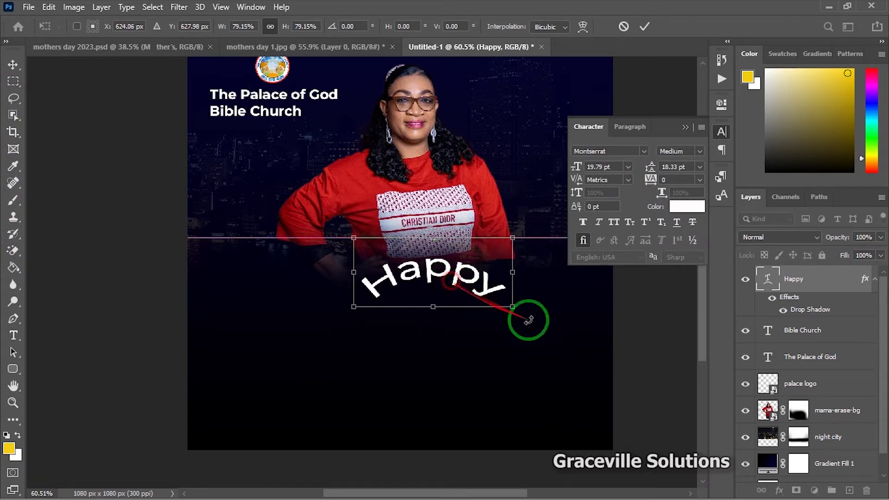
pyautogui.click(645, 25)
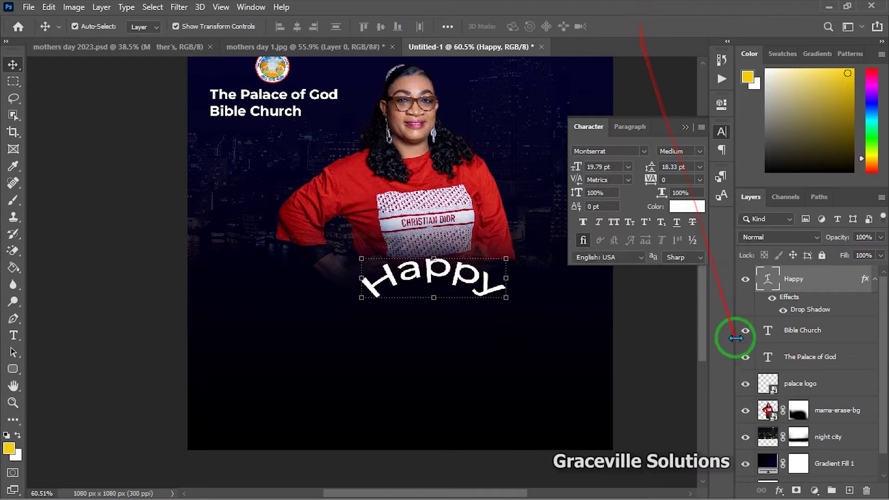
# Set the tracking of Happy to 50.
pyautogui.click(701, 180)
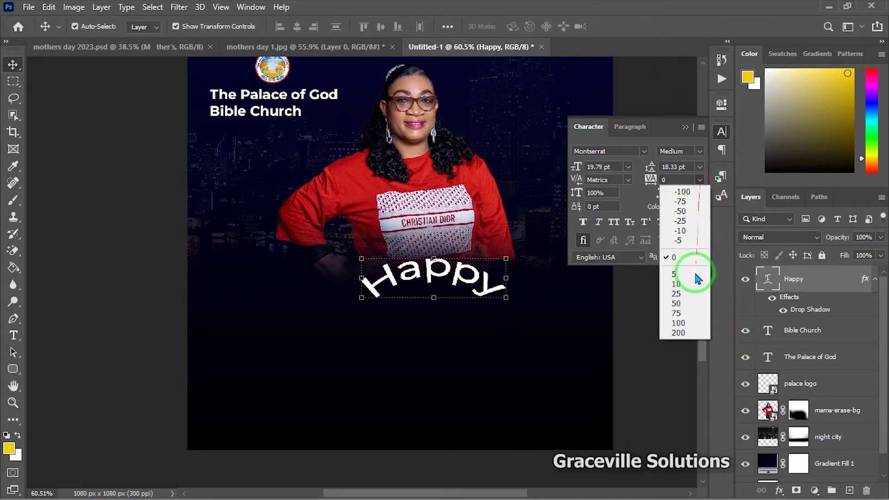
pyautogui.click(695, 305)
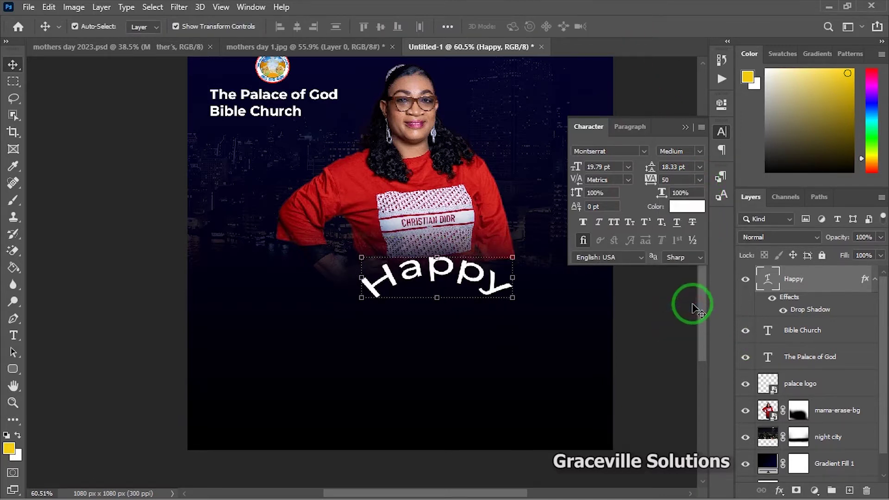
pyautogui.scroll(1, 437, 287)
pyautogui.scroll(2, 436, 289)
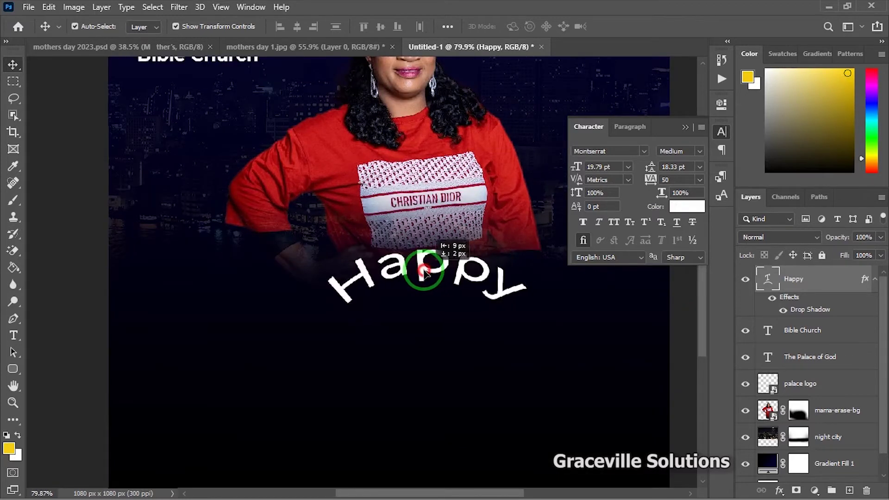
pyautogui.scroll(-3, 470, 278)
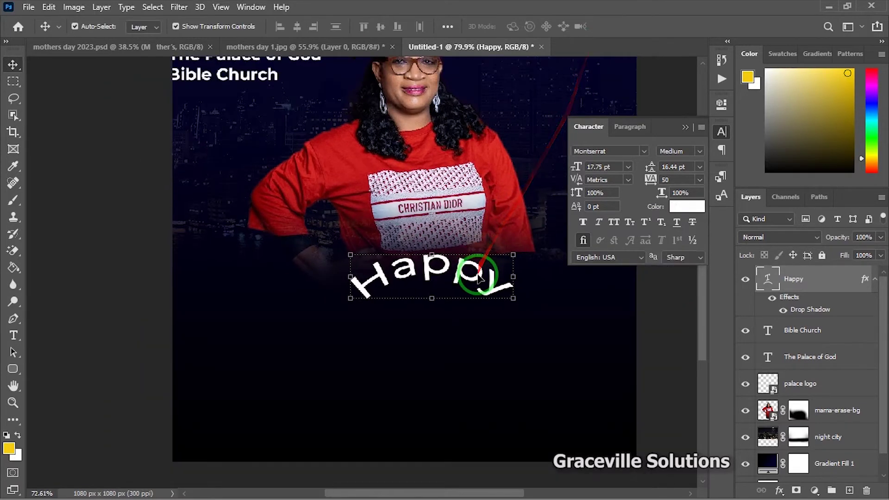
pyautogui.moveTo(423, 294); pyautogui.dragTo(342, 247)
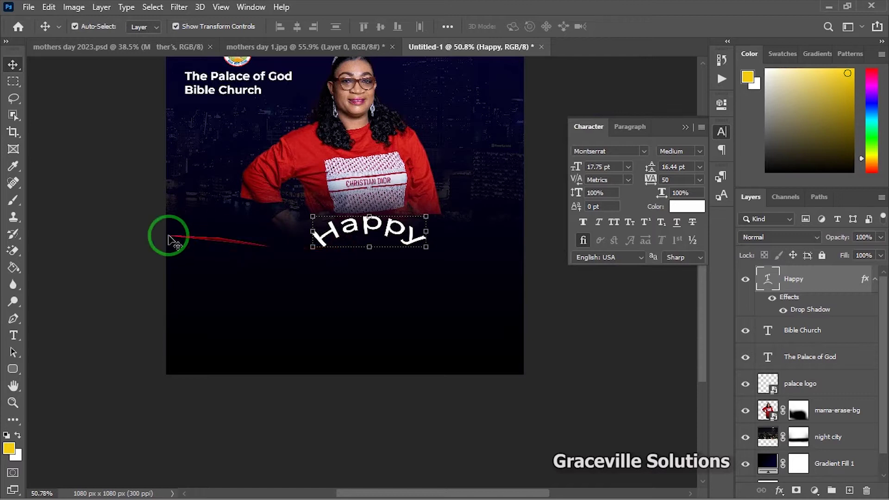
# Type 'Mther's' as a new white text line below Happy.
pyautogui.press('t')
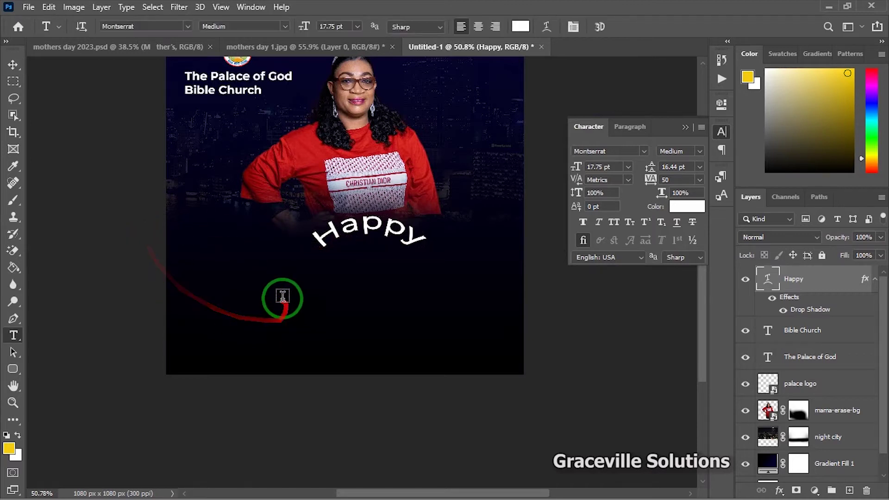
pyautogui.click(241, 285)
pyautogui.write("Mther's")
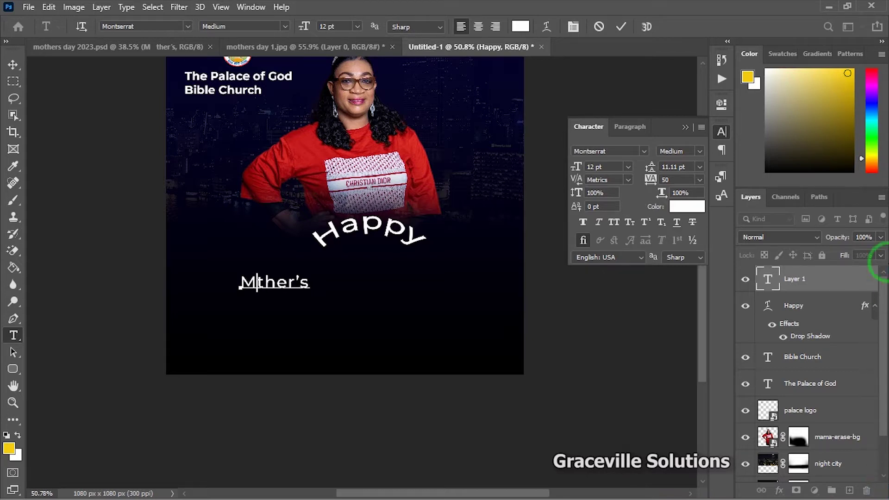
pyautogui.click(621, 26)
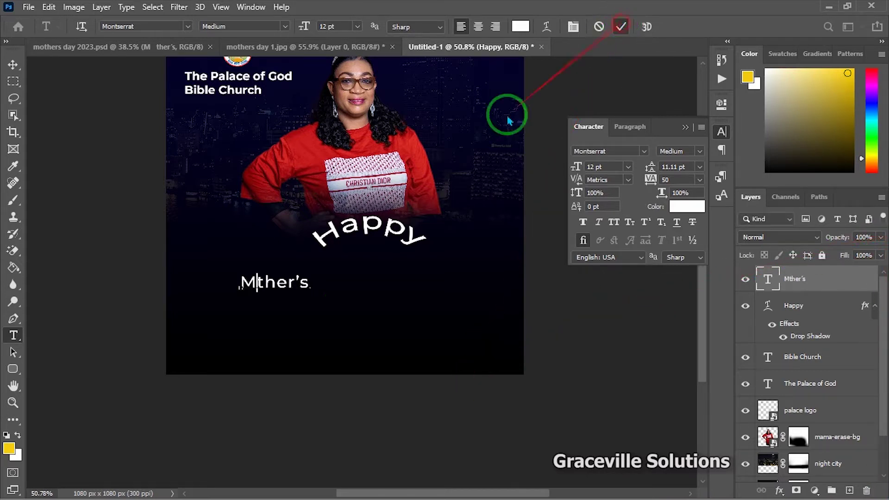
# Move the text under Happy and insert spaces after the M to leave a gap.
pyautogui.scroll(1, 309, 338)
pyautogui.scroll(2, 309, 338)
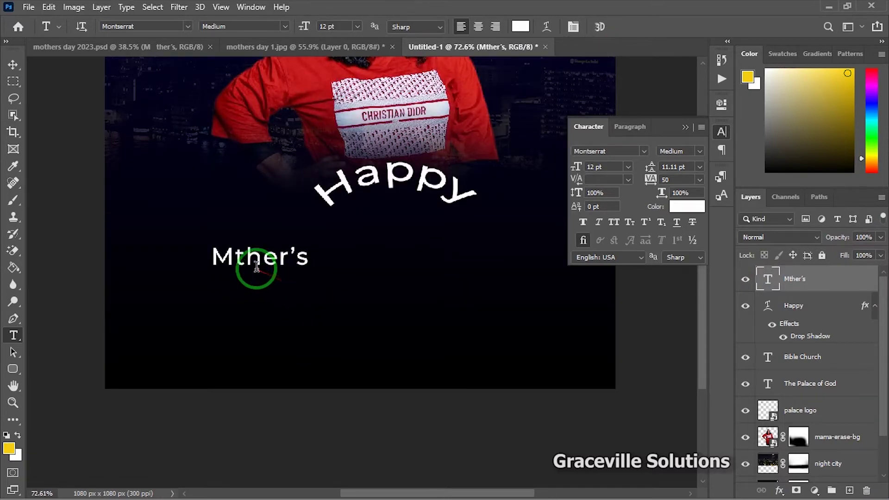
pyautogui.click(13, 65)
pyautogui.scroll(2, 239, 256)
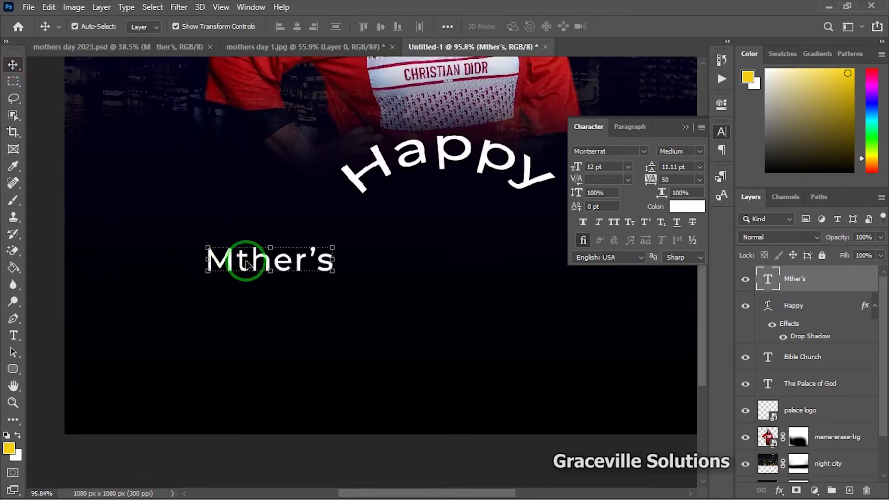
pyautogui.moveTo(273, 258); pyautogui.dragTo(331, 250)
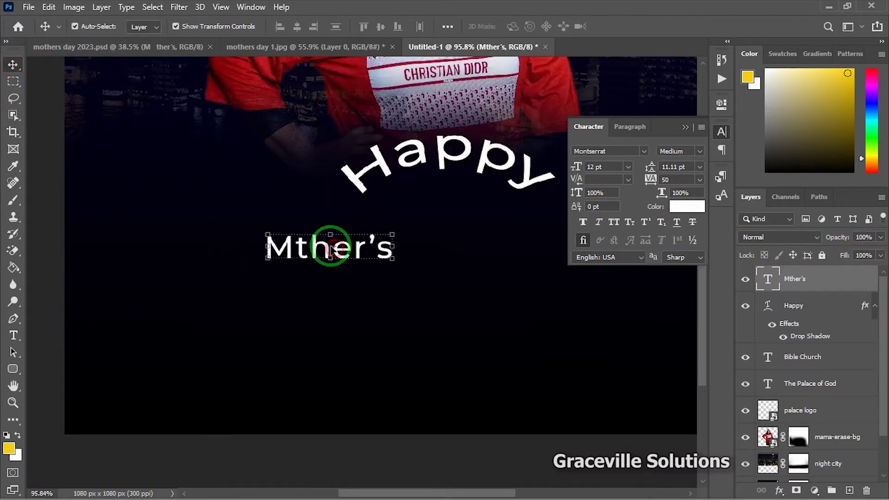
pyautogui.doubleClick(295, 240)
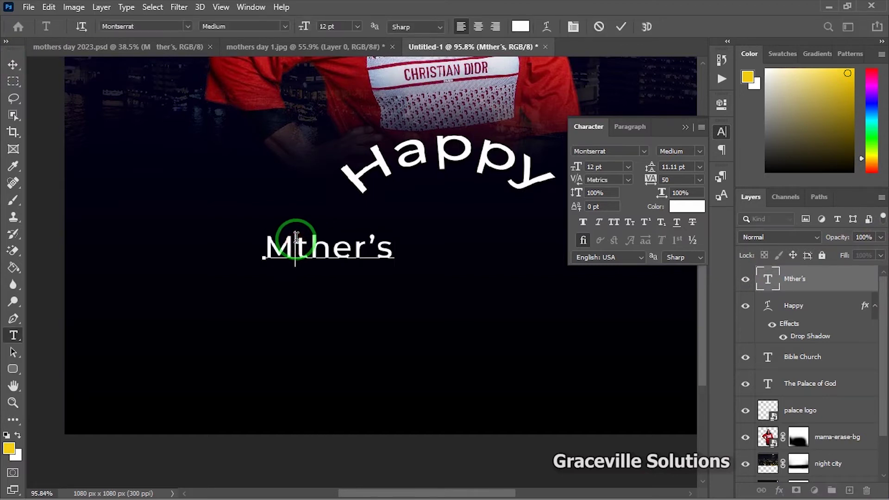
pyautogui.click(12, 65)
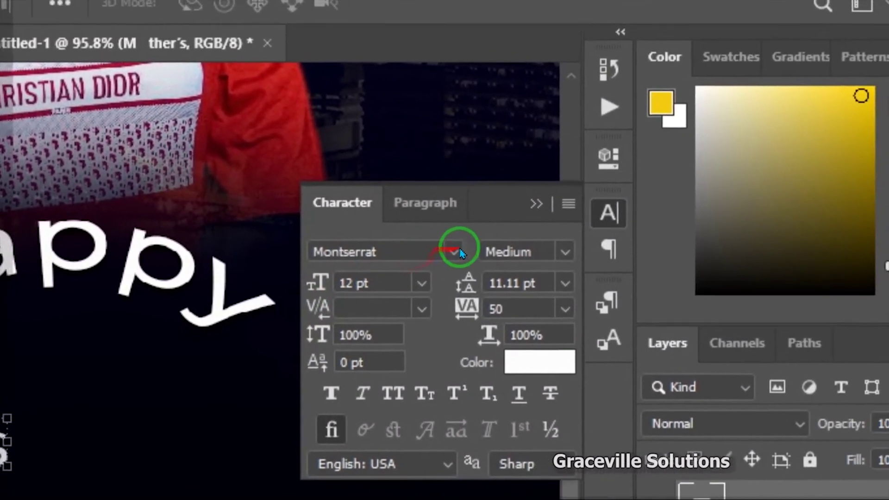
# Set the M ther's text in the Monday-Miracle script font.
pyautogui.click(593, 209)
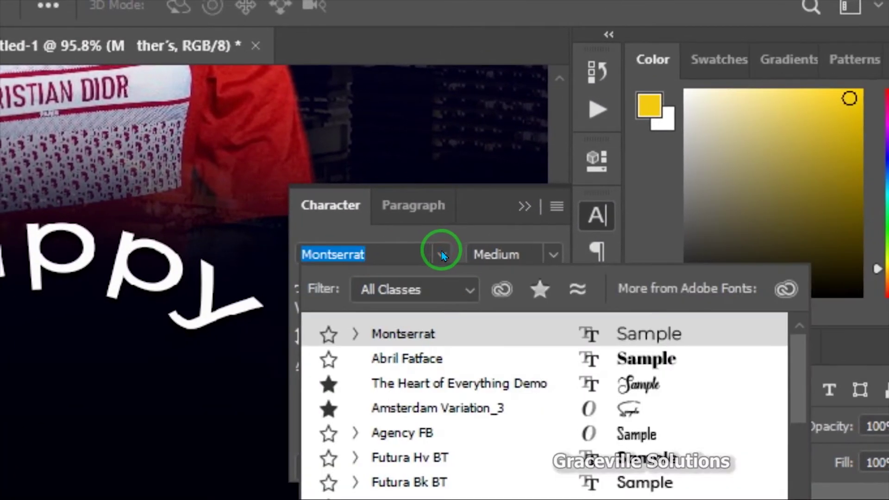
pyautogui.write('mon')
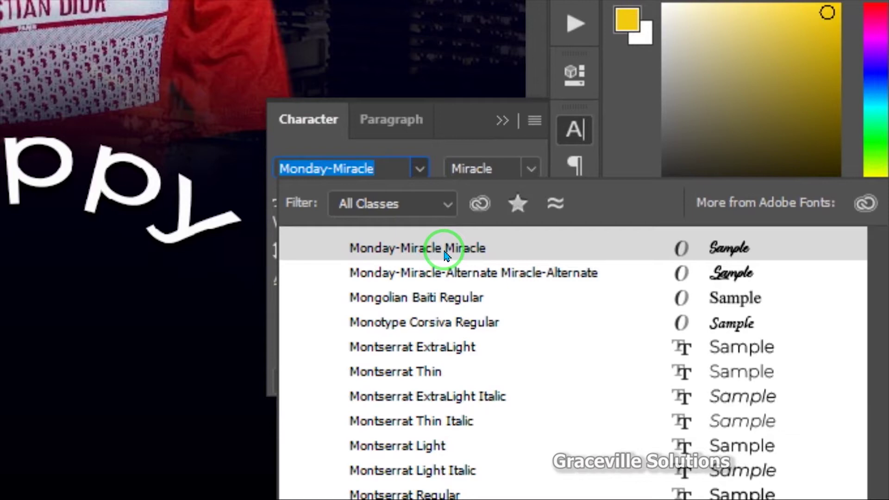
pyautogui.click(444, 255)
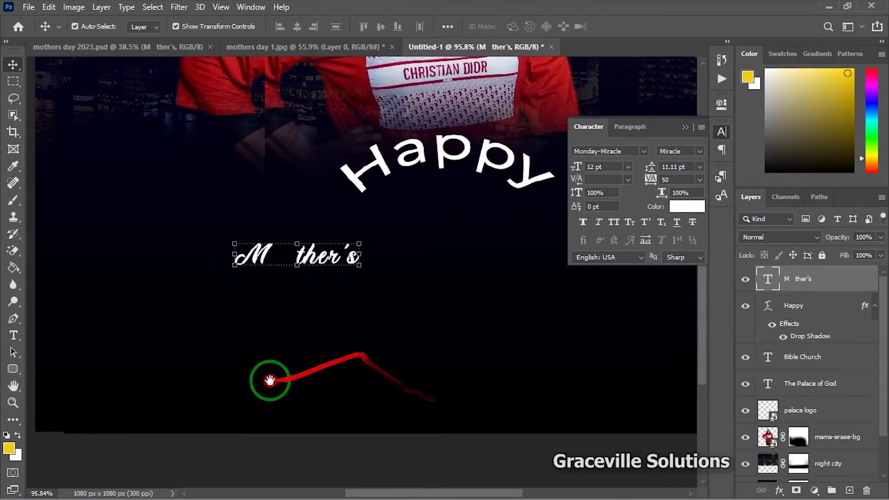
# Enlarge the M ther's text to about 217% (37.45 pt) beneath Happy.
pyautogui.moveTo(280, 262); pyautogui.dragTo(423, 227)
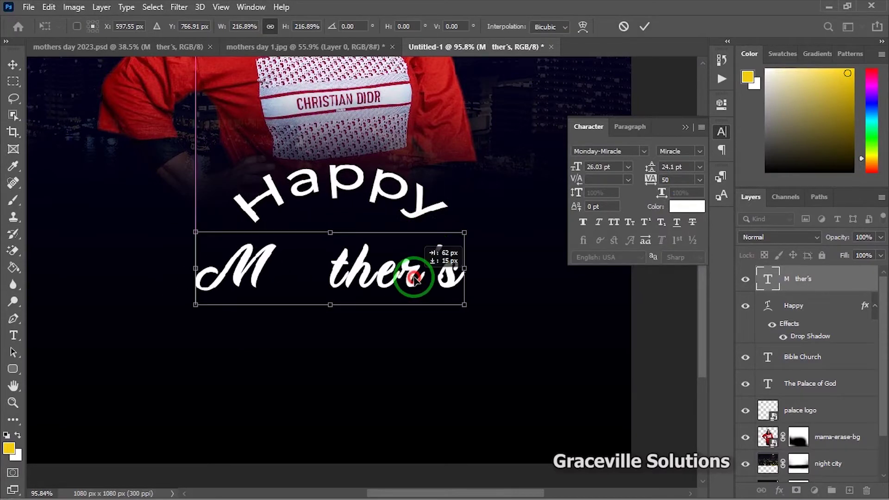
pyautogui.press('Return')
pyautogui.scroll(-5, 417, 280)
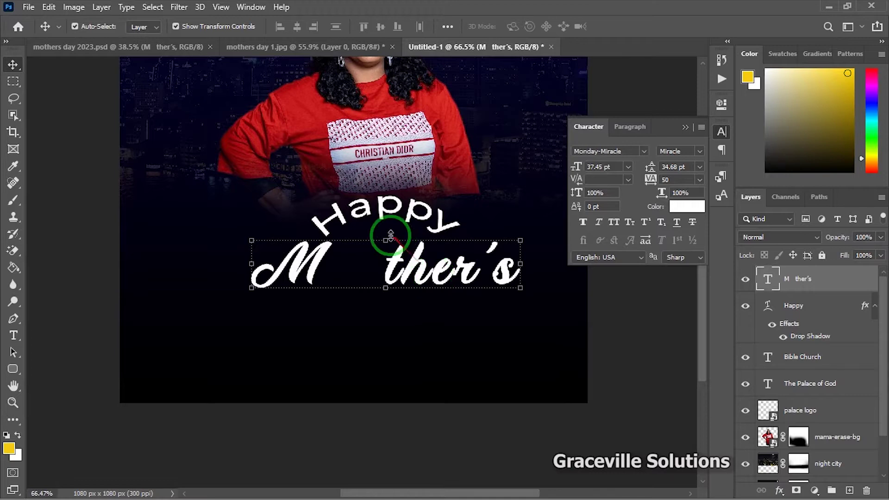
pyautogui.scroll(3, 445, 320)
pyautogui.moveTo(437, 266); pyautogui.dragTo(440, 298)
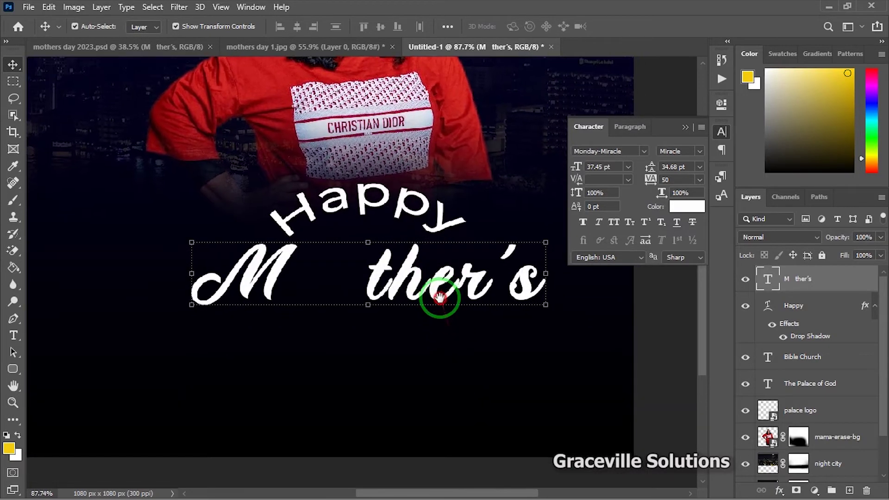
pyautogui.click(686, 127)
pyautogui.scroll(1, 343, 297)
pyautogui.hotkey('ctrl', 't')
pyautogui.scroll(-2, 333, 292)
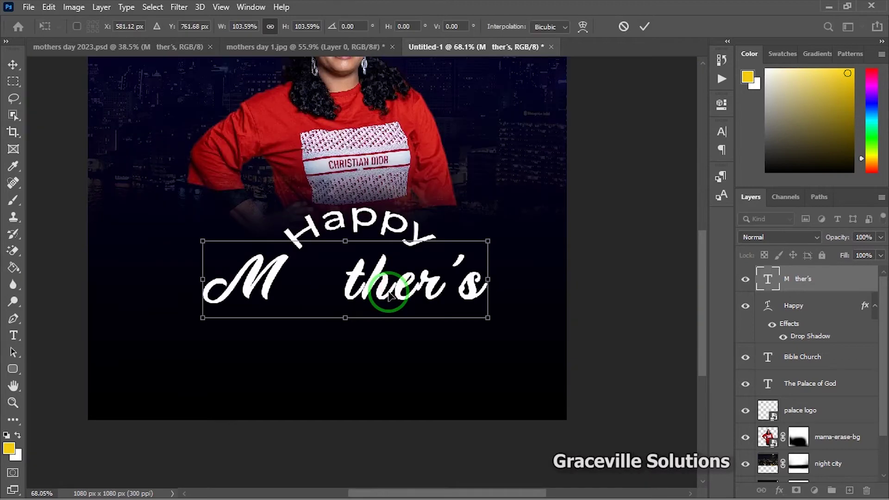
pyautogui.doubleClick(392, 298)
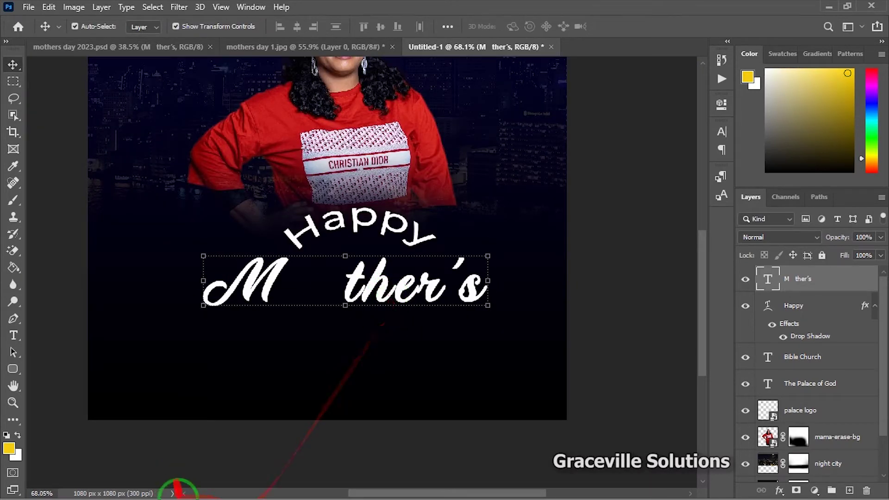
pyautogui.press('super')
# Drag the red-roses2 image from the mama tut folder into the flyer.
pyautogui.moveTo(253, 490)
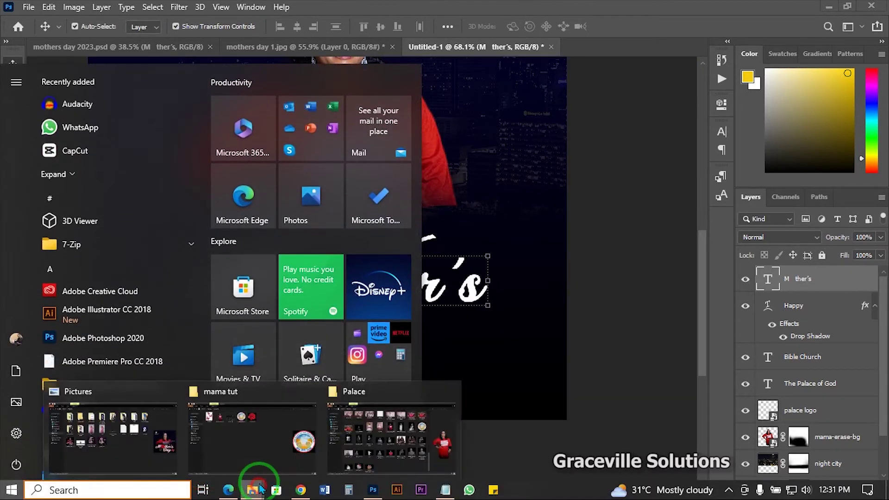
pyautogui.click(248, 447)
pyautogui.moveTo(444, 98); pyautogui.dragTo(304, 289)
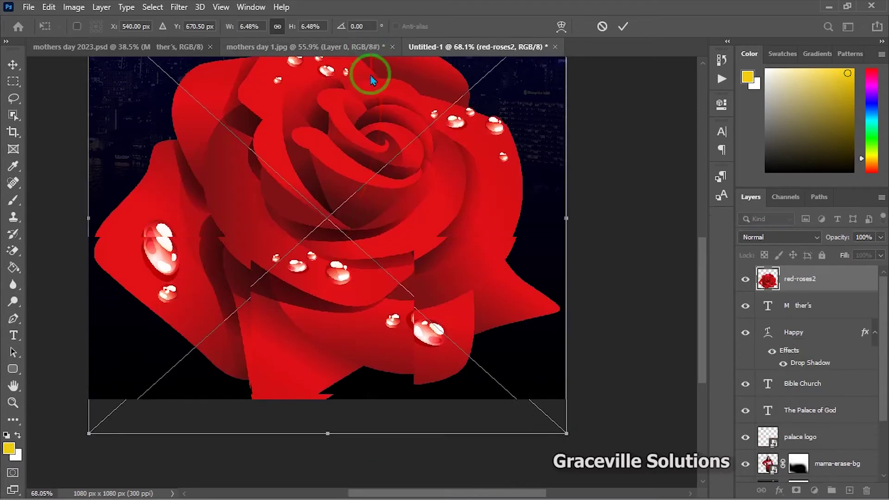
pyautogui.scroll(-2, 367, 93)
pyautogui.moveTo(372, 136); pyautogui.dragTo(402, 234)
# Shrink the rose to about 1% and nudge it into the gap after the M.
pyautogui.moveTo(374, 148); pyautogui.dragTo(362, 296)
pyautogui.scroll(2, 363, 325)
pyautogui.moveTo(366, 402); pyautogui.dragTo(372, 348)
pyautogui.scroll(2, 369, 344)
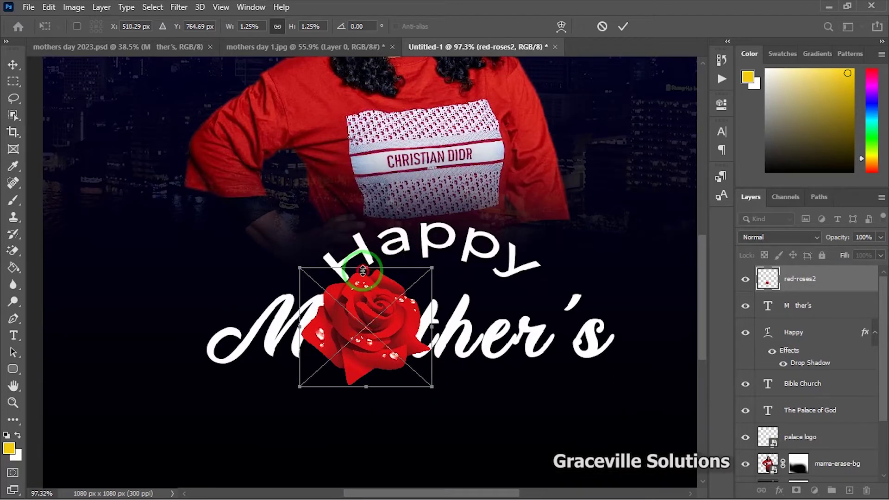
pyautogui.moveTo(363, 271); pyautogui.dragTo(363, 281)
pyautogui.moveTo(415, 379); pyautogui.dragTo(416, 383)
pyautogui.press('Right')
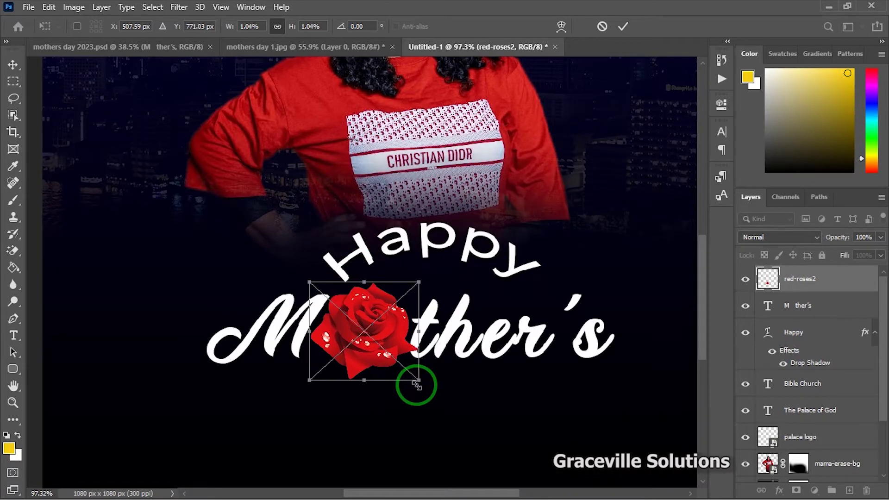
pyautogui.press('Down')
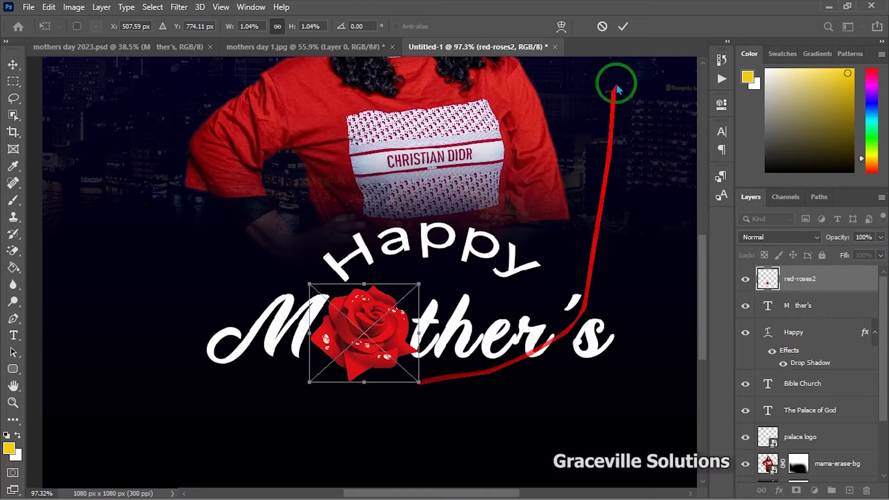
pyautogui.scroll(-3, 417, 431)
pyautogui.press('Return')
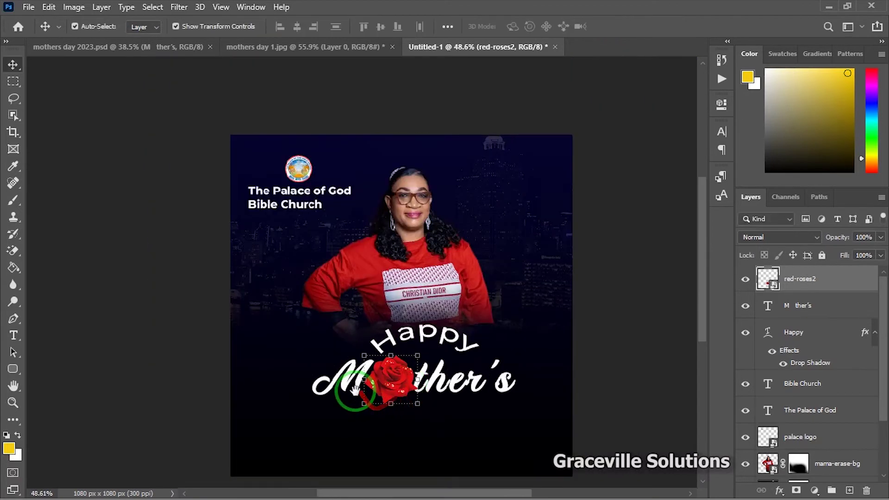
pyautogui.moveTo(357, 387); pyautogui.dragTo(302, 318)
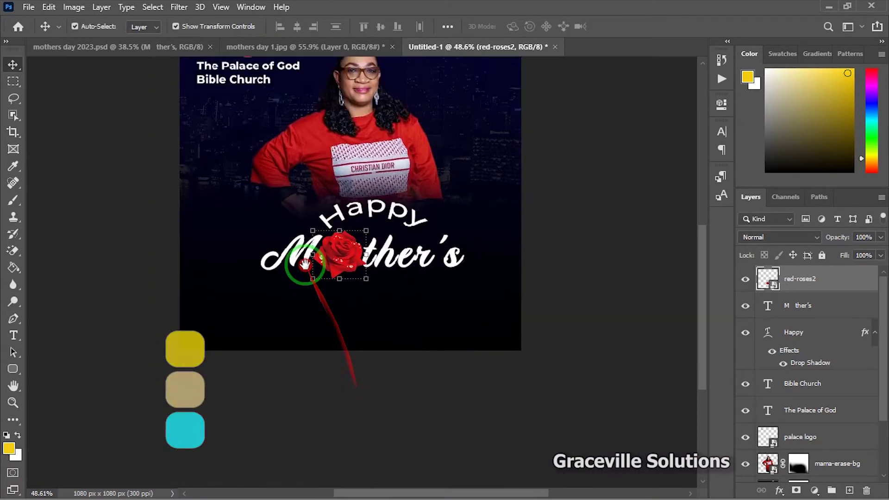
pyautogui.click(389, 260)
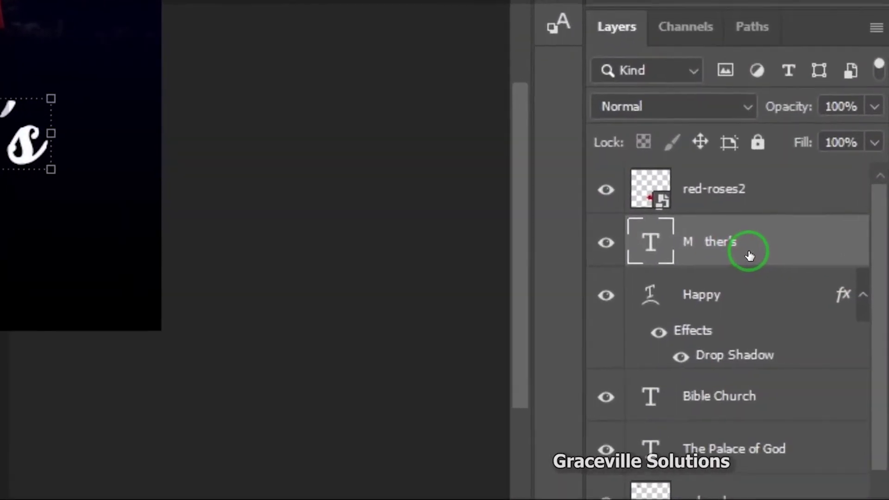
# Add a drop shadow to the M ther's layer in Layer Style.
pyautogui.rightClick(820, 315)
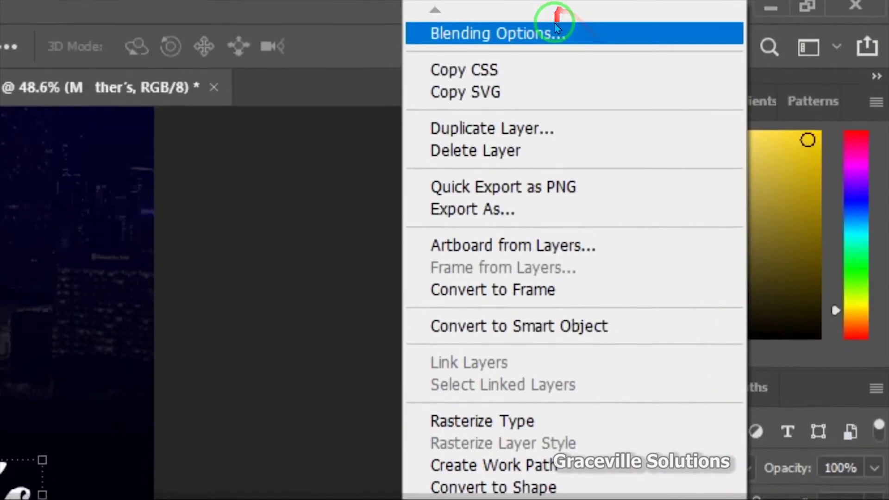
pyautogui.click(556, 30)
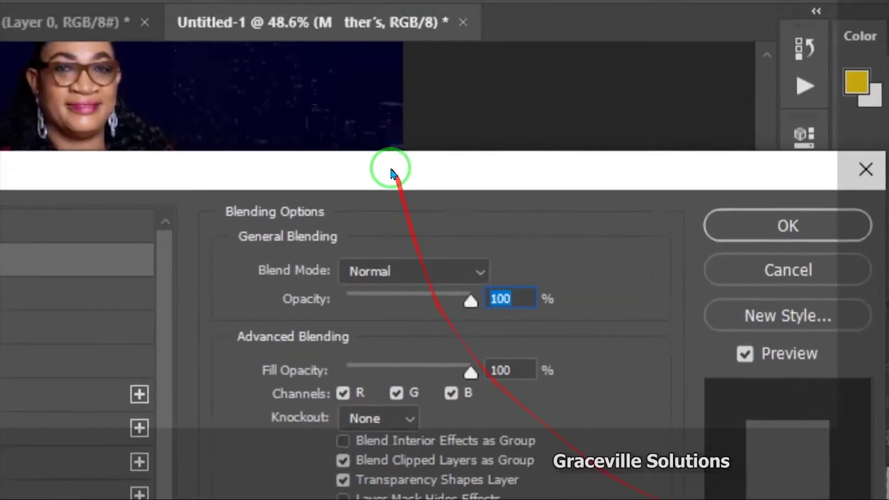
pyautogui.moveTo(391, 173); pyautogui.dragTo(549, 182)
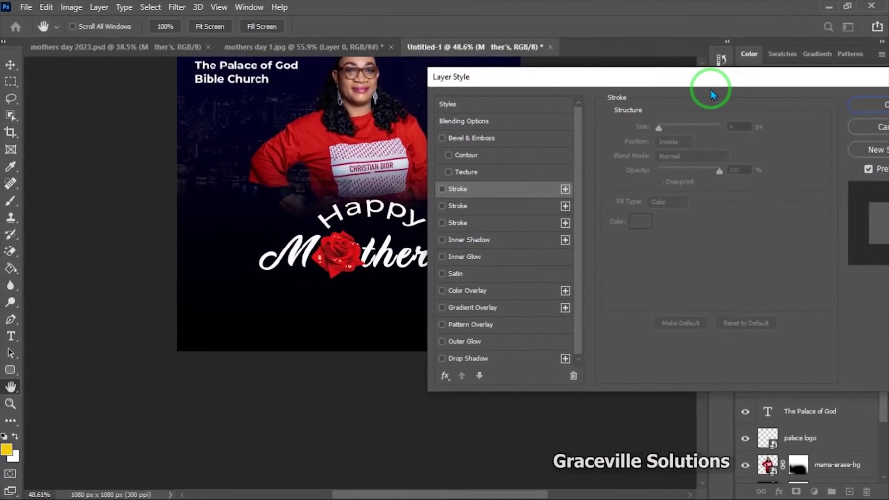
pyautogui.moveTo(640, 88); pyautogui.dragTo(735, 79)
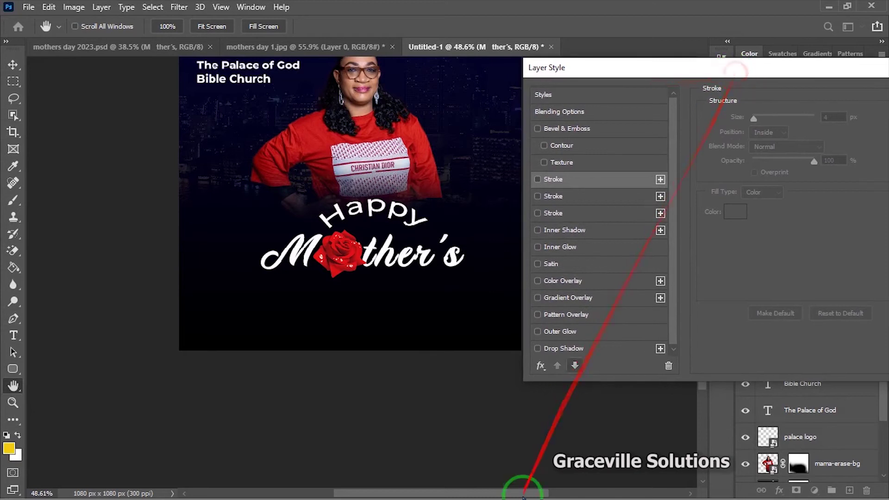
pyautogui.click(601, 352)
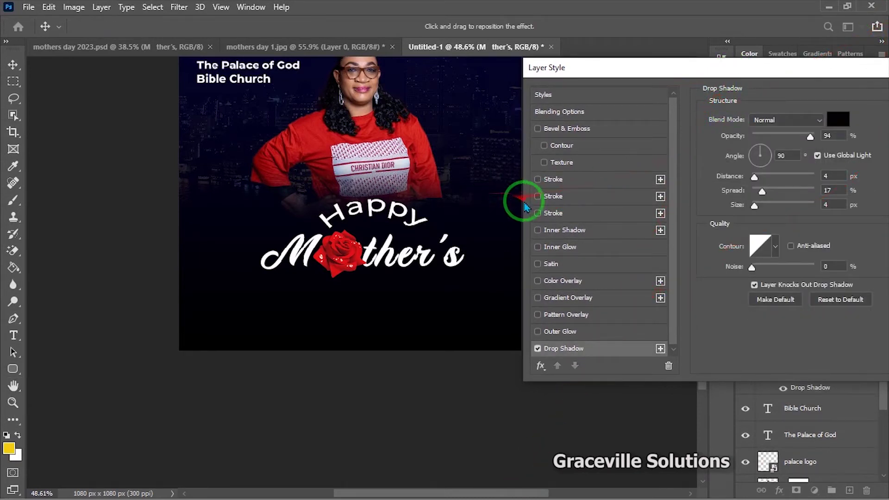
# Add a stroke coloured red, sampled from the woman's sleeve.
pyautogui.click(538, 180)
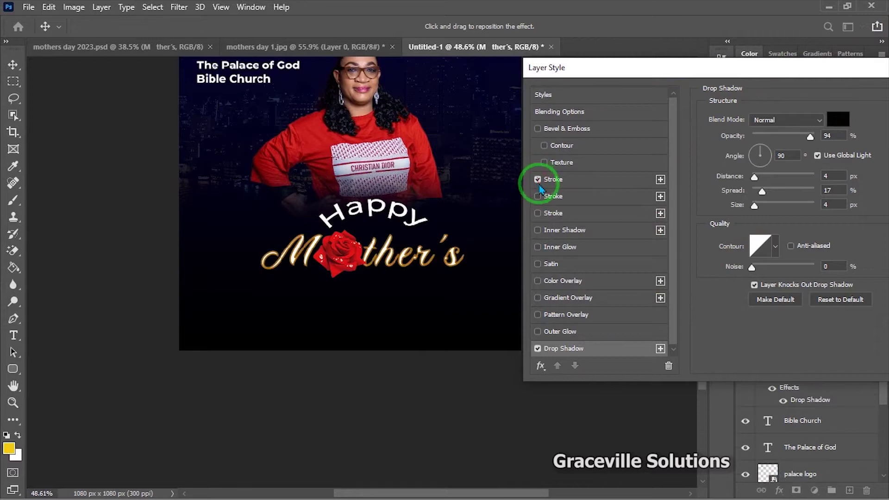
pyautogui.click(593, 181)
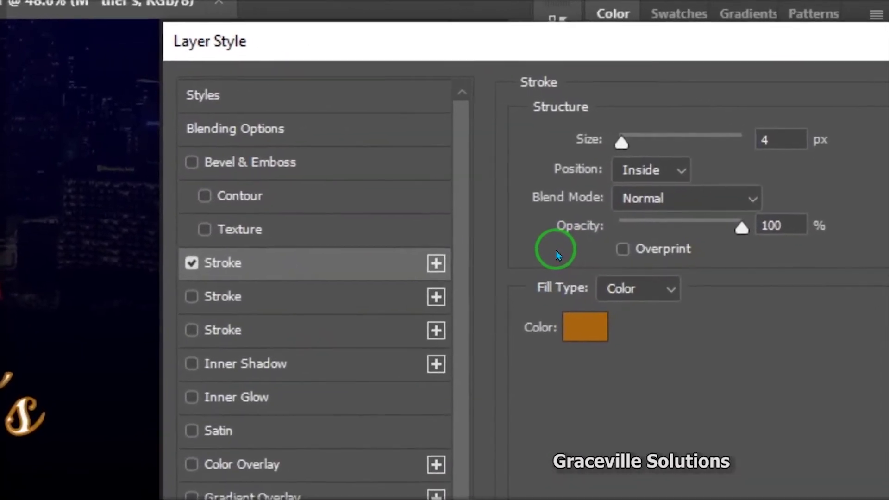
pyautogui.click(730, 212)
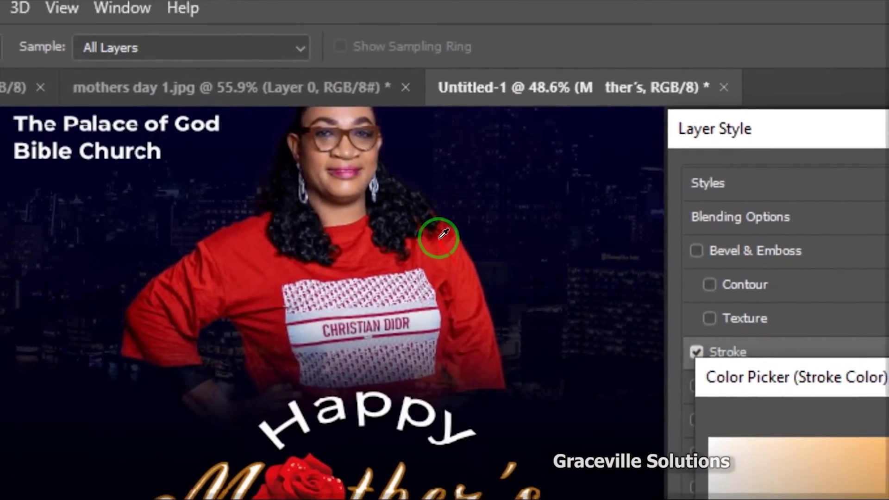
pyautogui.moveTo(444, 233); pyautogui.dragTo(447, 252)
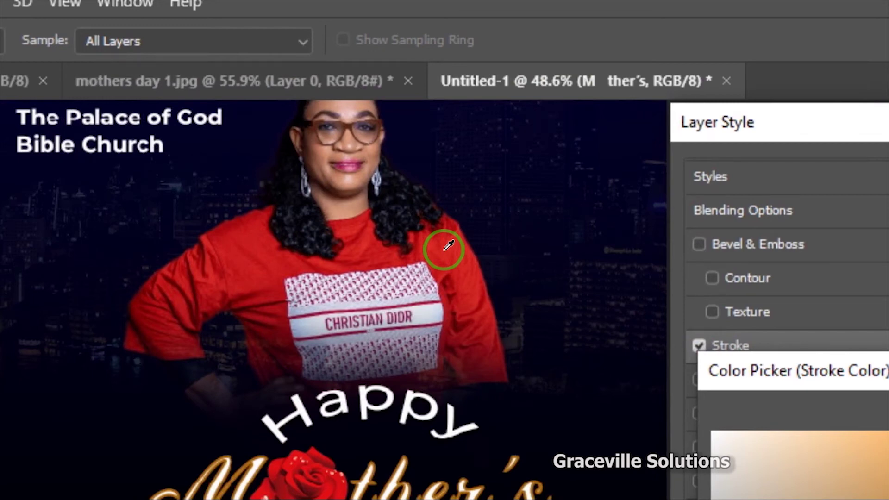
pyautogui.moveTo(449, 245); pyautogui.dragTo(437, 237)
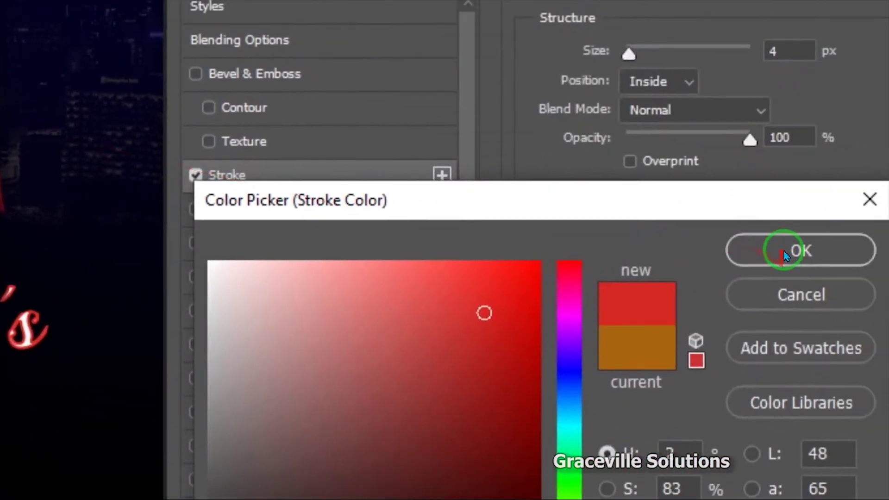
pyautogui.click(780, 250)
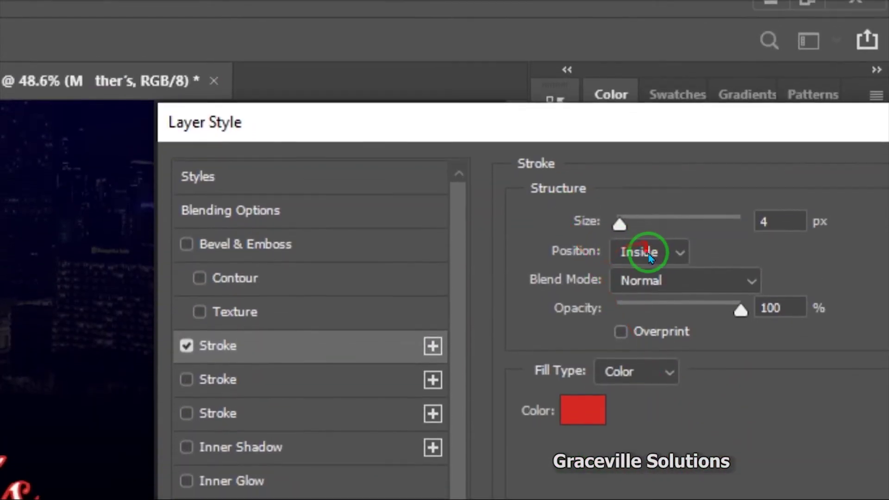
# Set the 4 px stroke position to Outside and apply it.
pyautogui.click(675, 246)
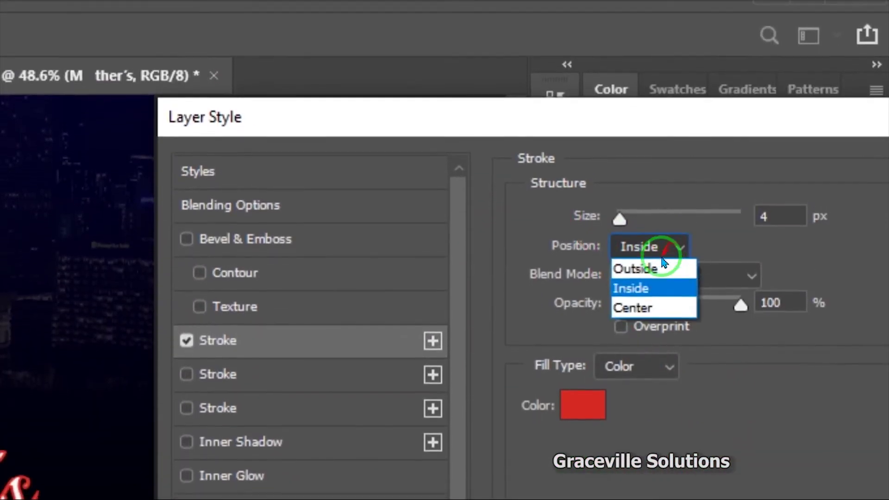
pyautogui.click(647, 258)
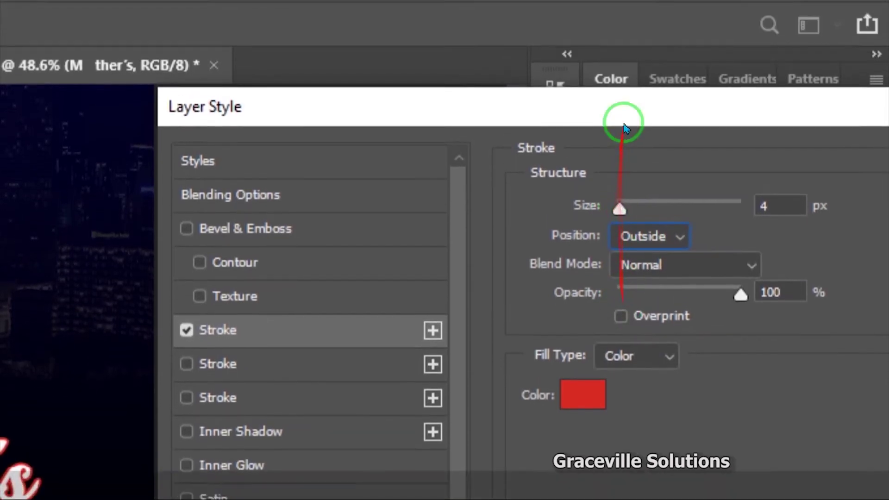
pyautogui.moveTo(624, 151); pyautogui.dragTo(274, 165)
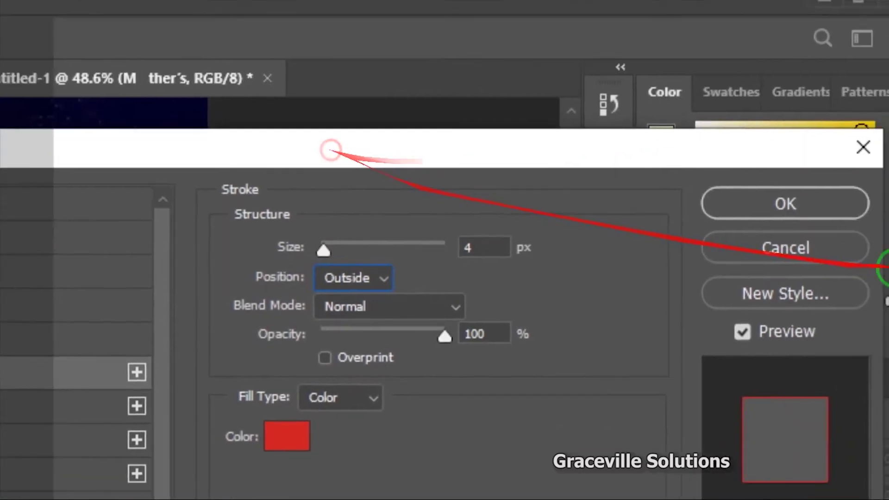
pyautogui.click(796, 219)
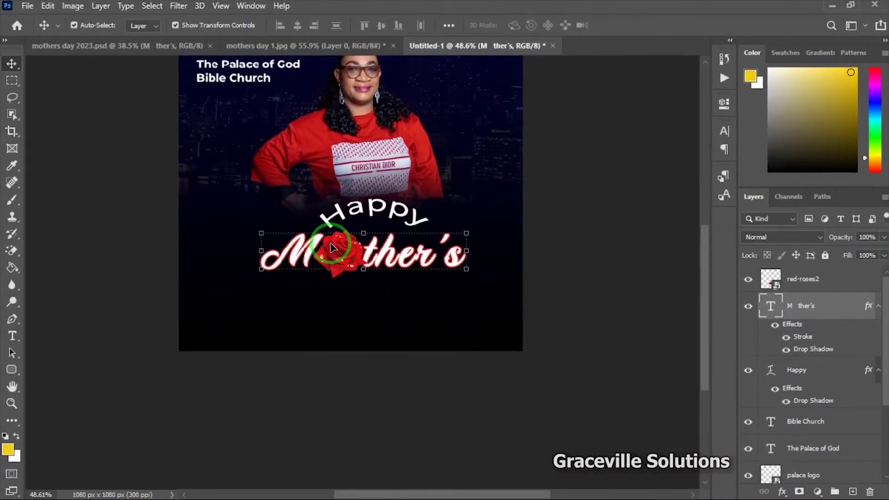
pyautogui.scroll(3, 414, 257)
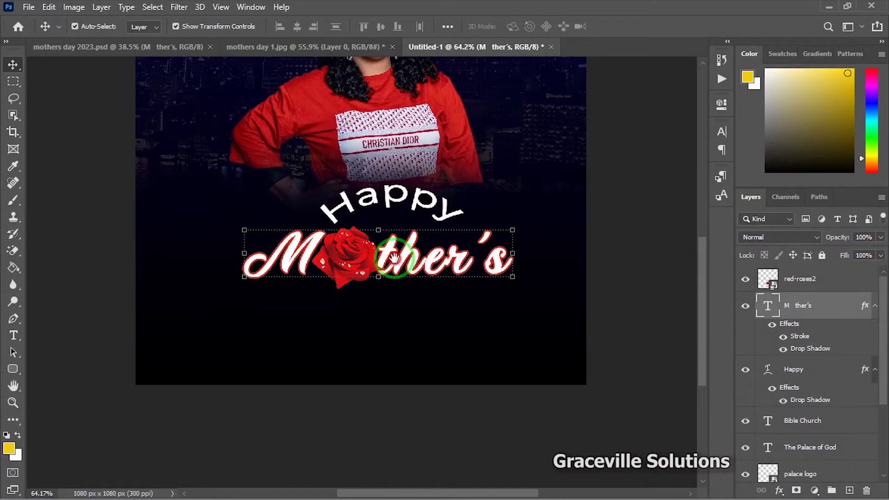
pyautogui.scroll(5, 393, 257)
pyautogui.scroll(-3, 344, 250)
pyautogui.scroll(-2, 361, 254)
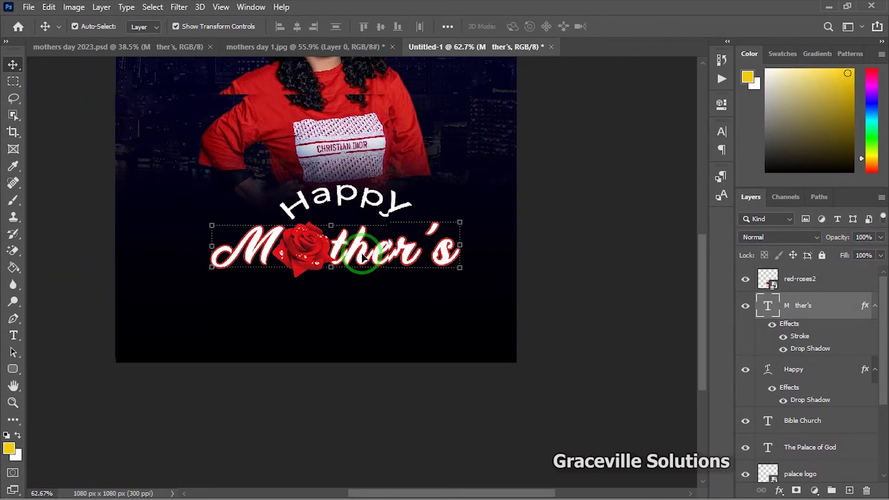
# Thin the Mother's red stroke to 1 px.
pyautogui.doubleClick(834, 357)
pyautogui.moveTo(722, 81); pyautogui.dragTo(790, 69)
pyautogui.click(544, 185)
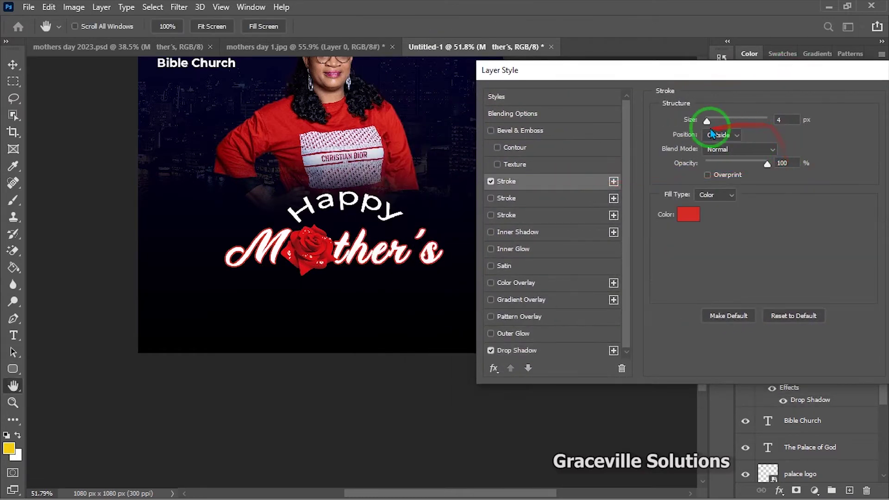
pyautogui.moveTo(706, 122); pyautogui.dragTo(705, 122)
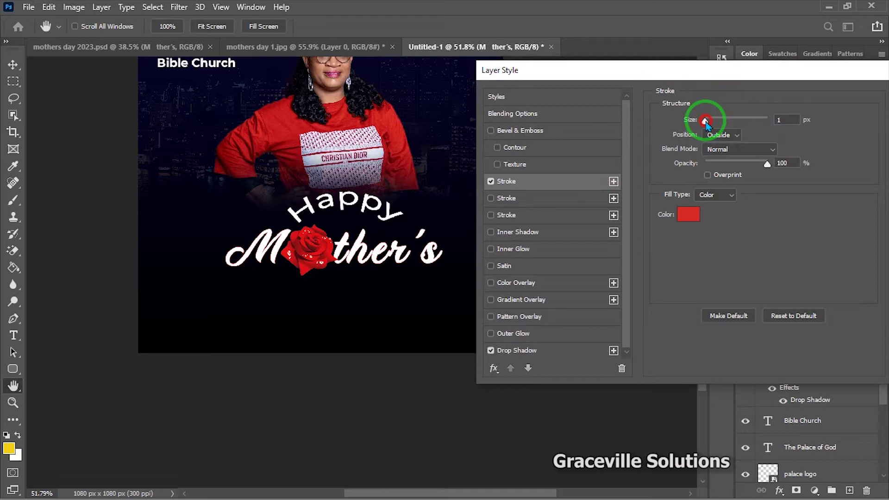
# Add an outer glow in the shirt's red at 27% opacity and apply.
pyautogui.click(533, 336)
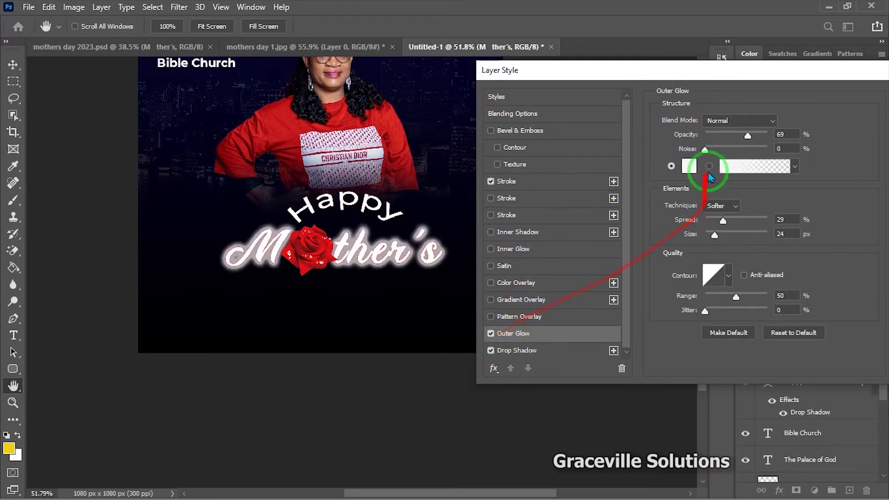
pyautogui.click(690, 166)
pyautogui.click(280, 125)
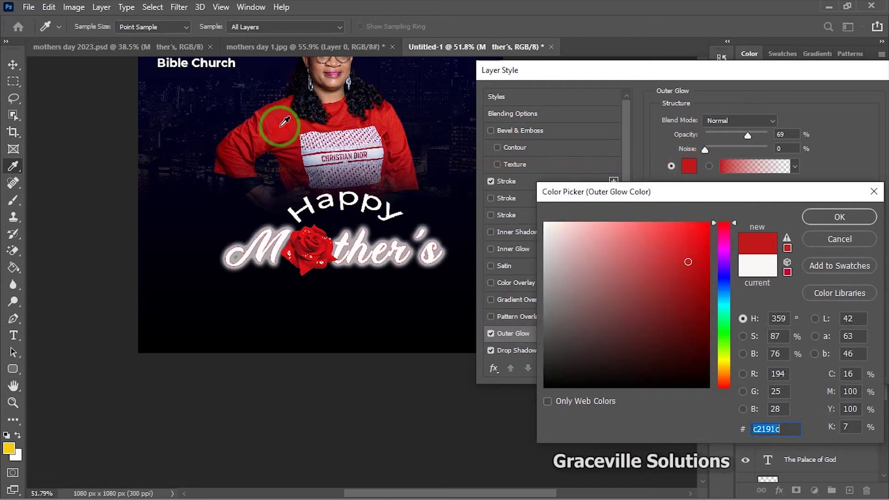
pyautogui.click(839, 216)
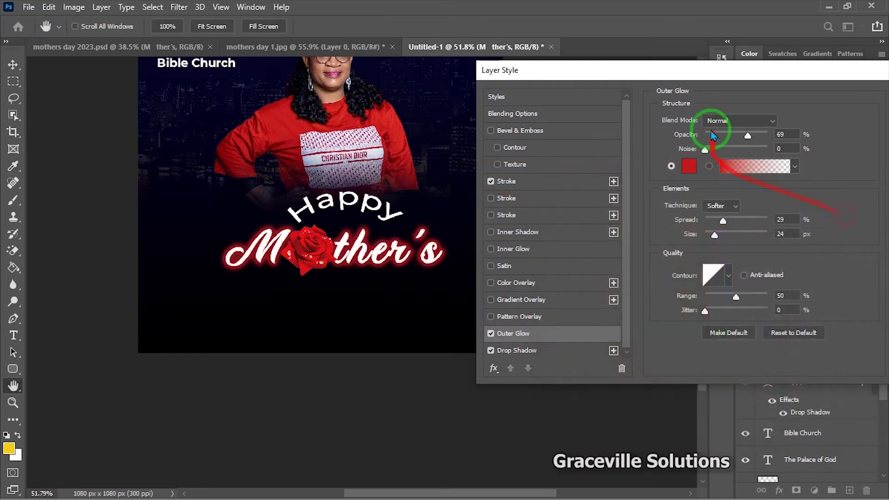
pyautogui.moveTo(747, 138); pyautogui.dragTo(710, 137)
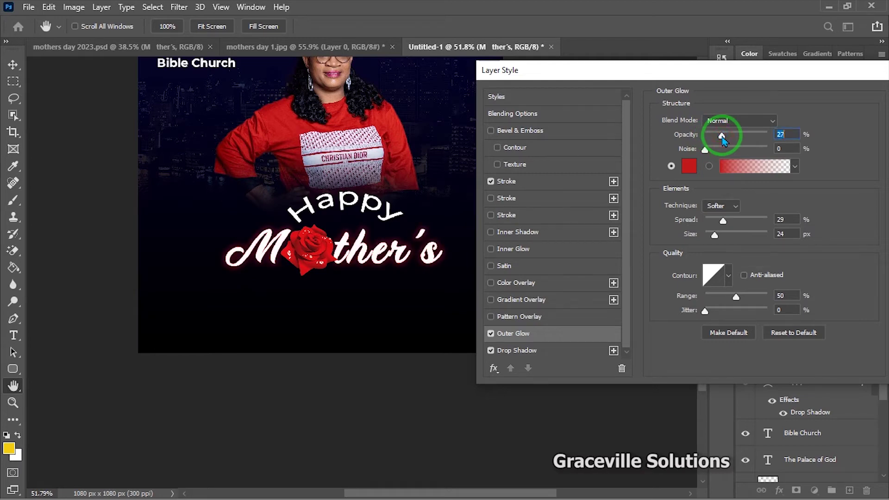
pyautogui.moveTo(744, 85); pyautogui.dragTo(442, 98)
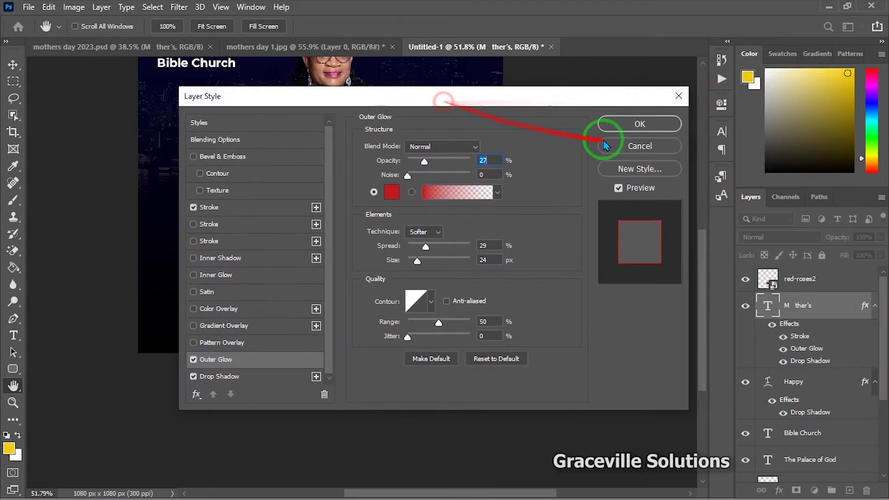
pyautogui.click(644, 123)
pyautogui.scroll(-2, 316, 238)
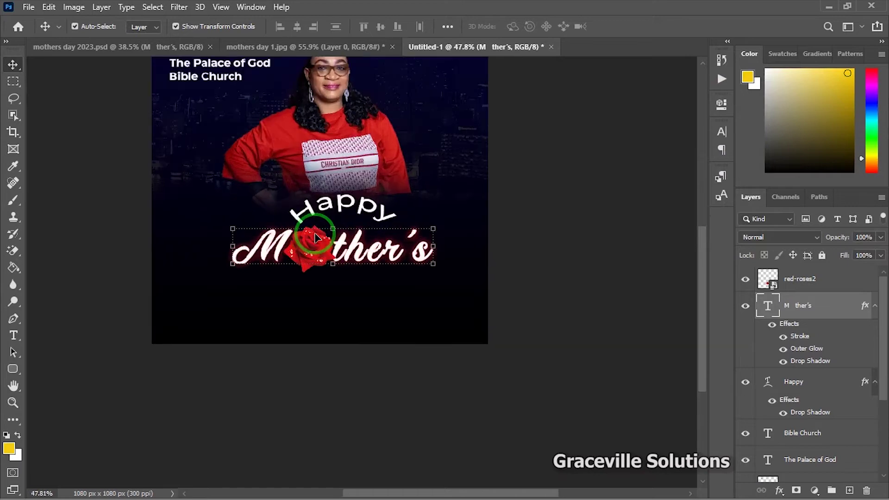
# Alt-drag a copy of the Mother's text down below it.
pyautogui.scroll(2, 333, 207)
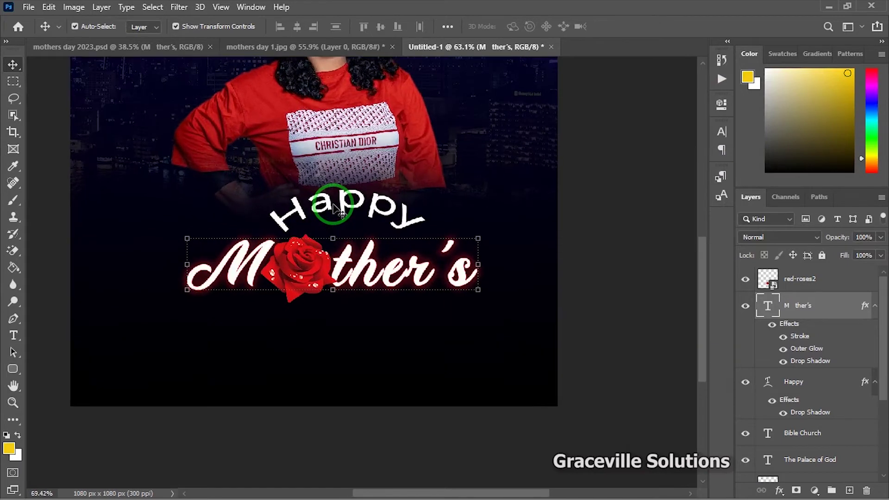
pyautogui.click(410, 345)
pyautogui.scroll(2, 409, 342)
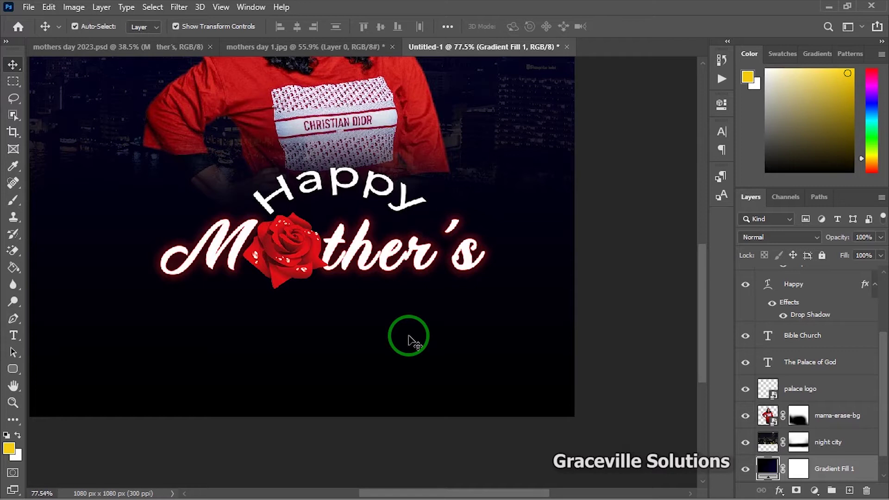
pyautogui.click(394, 252)
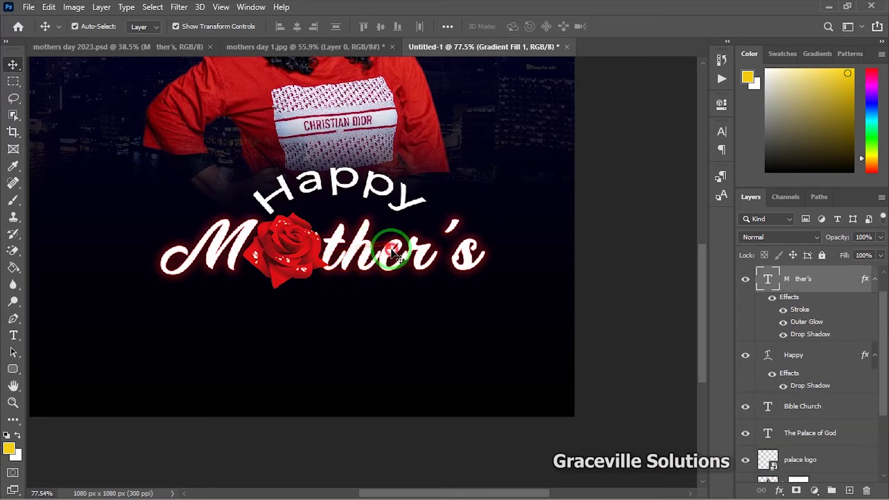
pyautogui.moveTo(395, 252); pyautogui.dragTo(426, 335)
# Change the copy's wording to 'Day' and nudge it into place beneath Mother's.
pyautogui.doubleClick(398, 316)
pyautogui.write('Day')
pyautogui.hotkey('ctrl', 'Return')
pyautogui.press('v')
pyautogui.scroll(-3, 369, 378)
pyautogui.moveTo(336, 384)
pyautogui.mouseDown()
pyautogui.moveTo(417, 354)
pyautogui.moveTo(340, 378)
pyautogui.mouseUp()
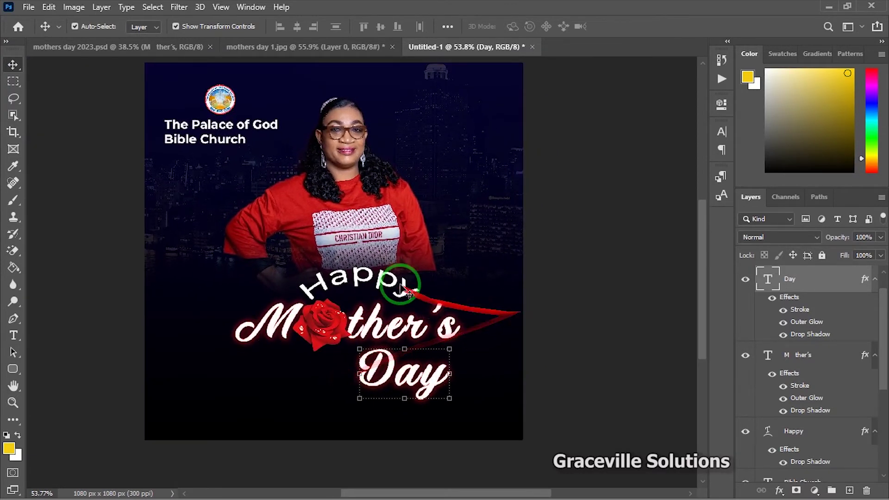
pyautogui.moveTo(360, 229); pyautogui.dragTo(365, 282)
pyautogui.scroll(5, 384, 268)
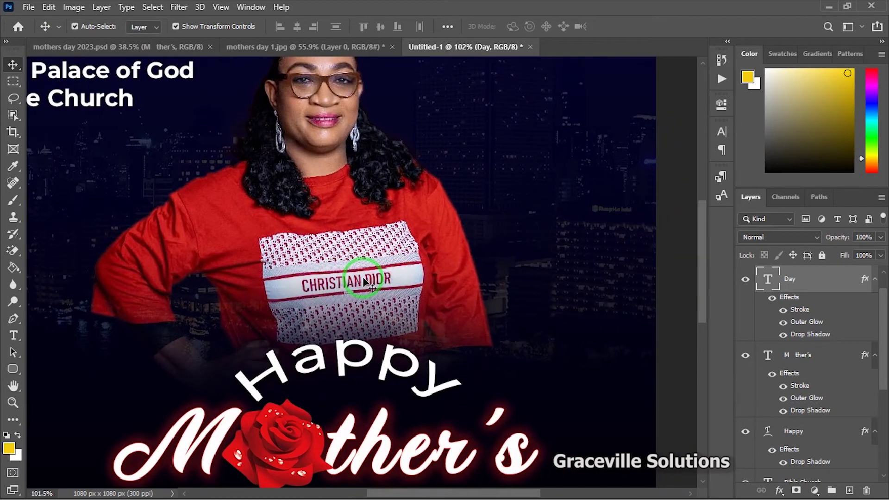
pyautogui.scroll(-2, 364, 281)
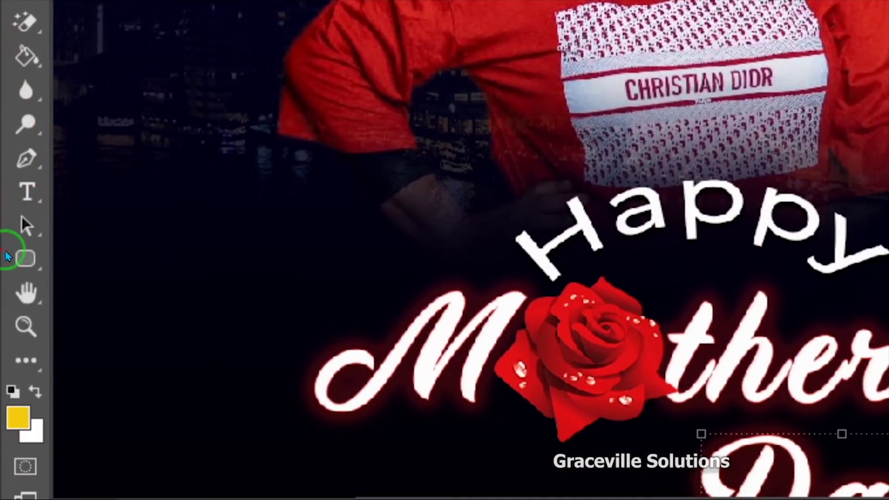
# Draw a thin white rounded-rectangle bar, about 11 by 51 px, beside the woman's shoulder.
pyautogui.click(18, 256)
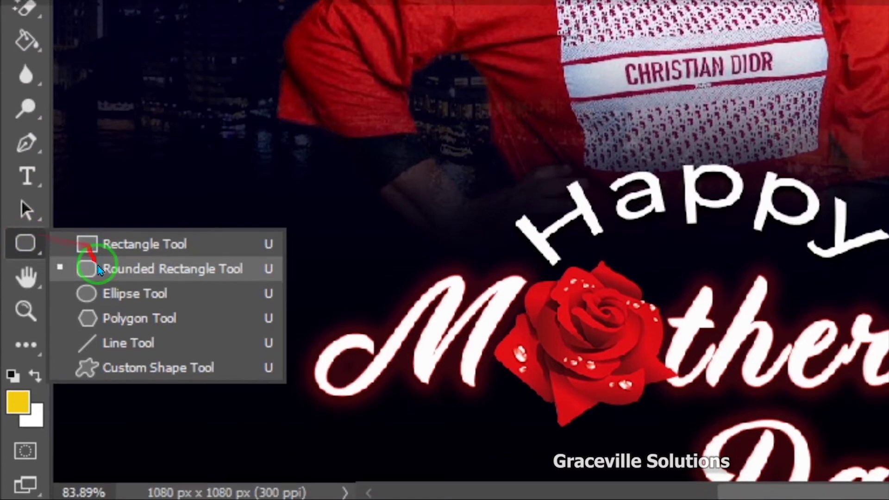
pyautogui.click(86, 283)
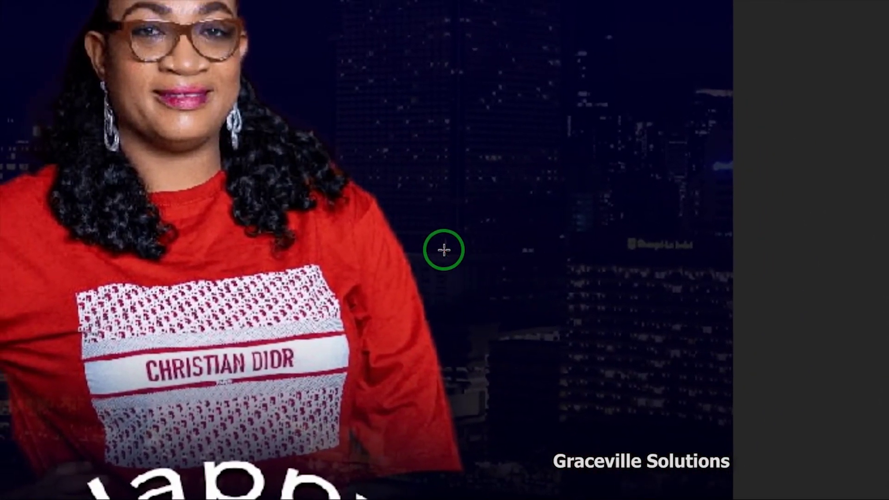
pyautogui.moveTo(434, 250); pyautogui.dragTo(446, 306)
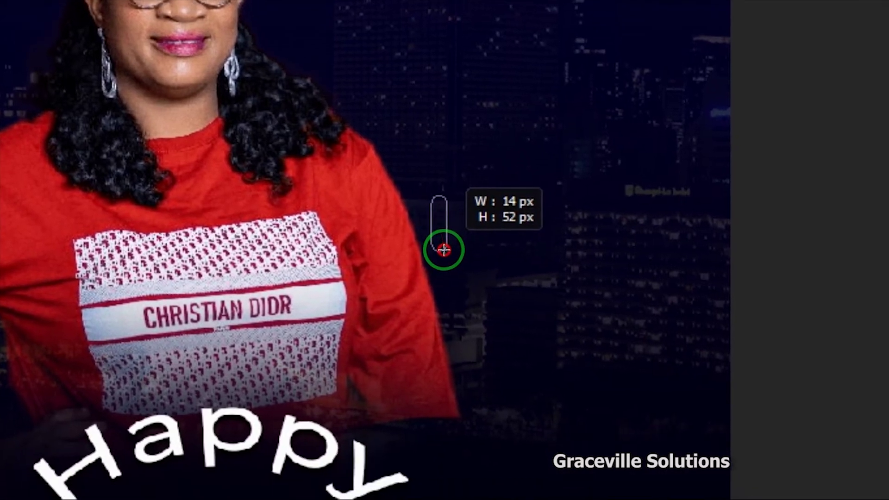
pyautogui.moveTo(444, 251); pyautogui.dragTo(444, 250)
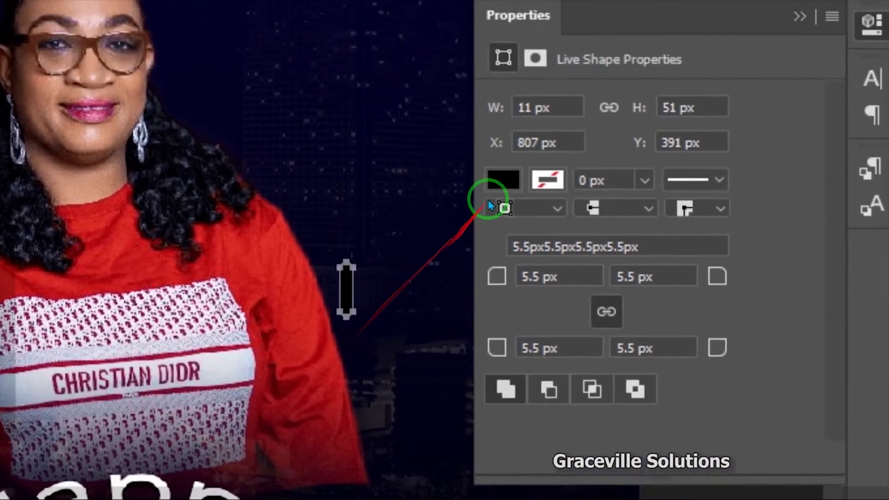
pyautogui.click(598, 84)
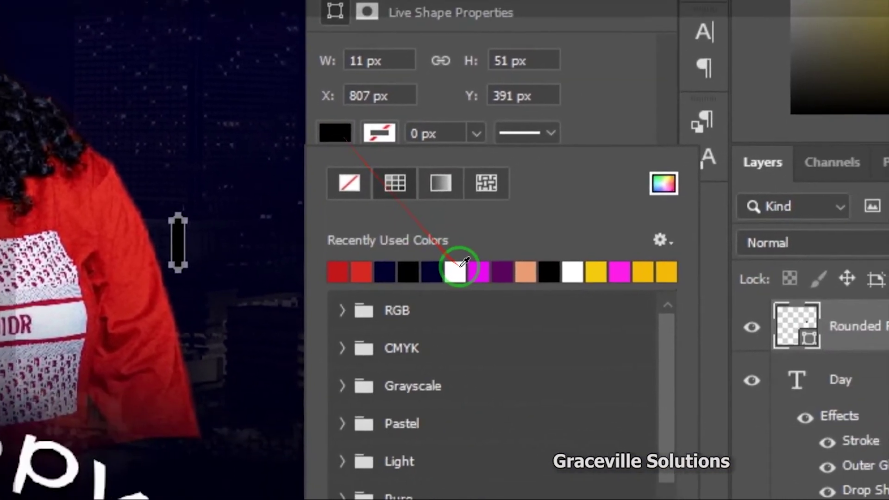
pyautogui.click(570, 391)
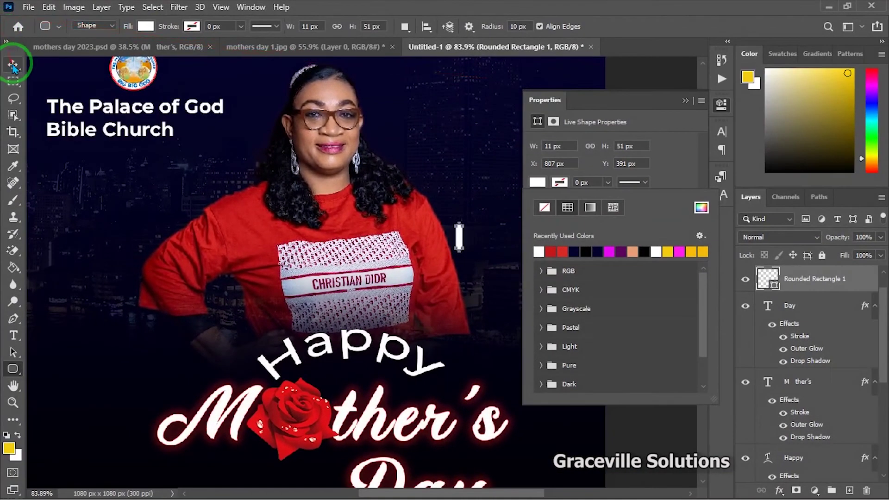
# Place a duplicate of the white bar just to the right of the first.
pyautogui.click(13, 66)
pyautogui.click(686, 102)
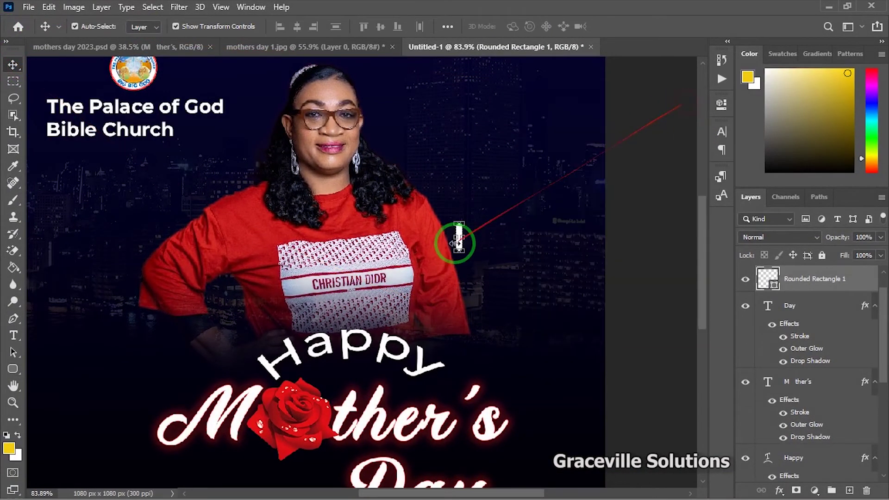
pyautogui.scroll(5, 457, 239)
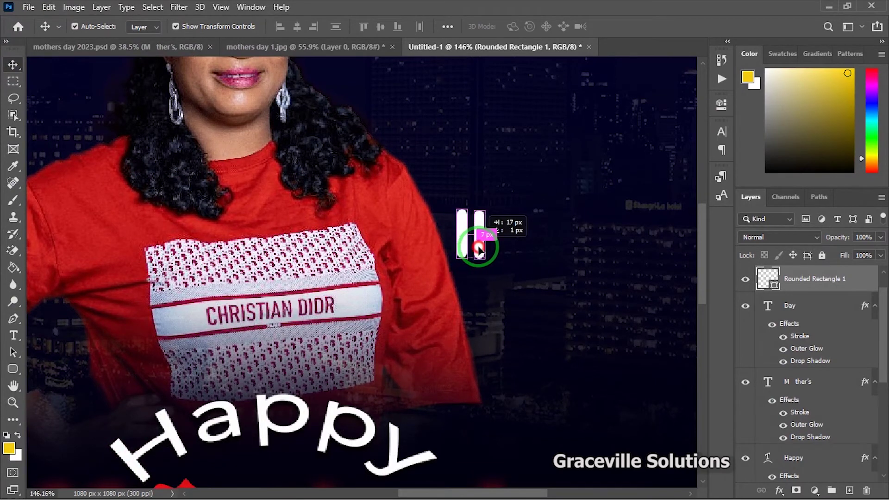
pyautogui.moveTo(479, 250); pyautogui.dragTo(480, 250)
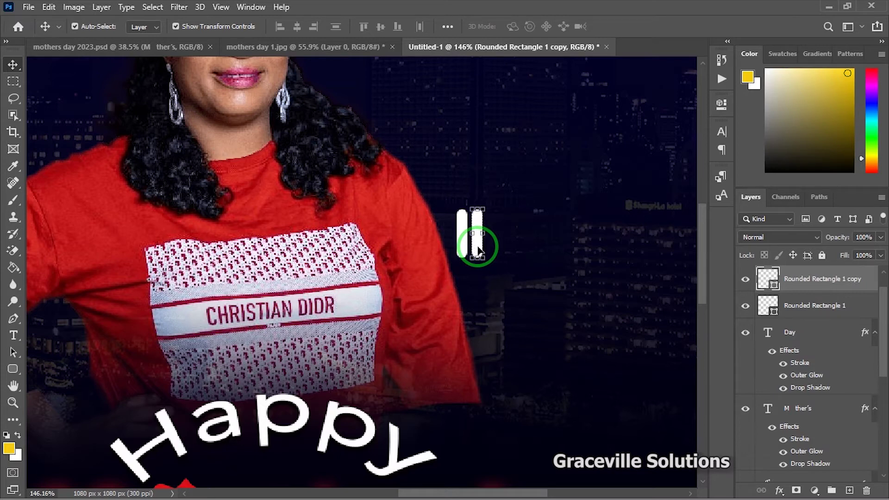
pyautogui.click(532, 252)
pyautogui.scroll(-6, 533, 252)
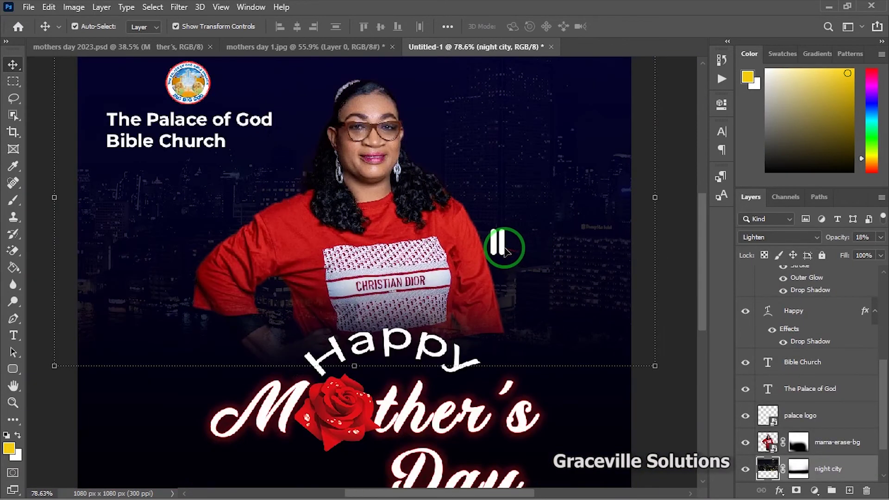
# Fill the Rounded Rectangle 1 copy bar with a bright, slightly lightened orange.
pyautogui.click(505, 250)
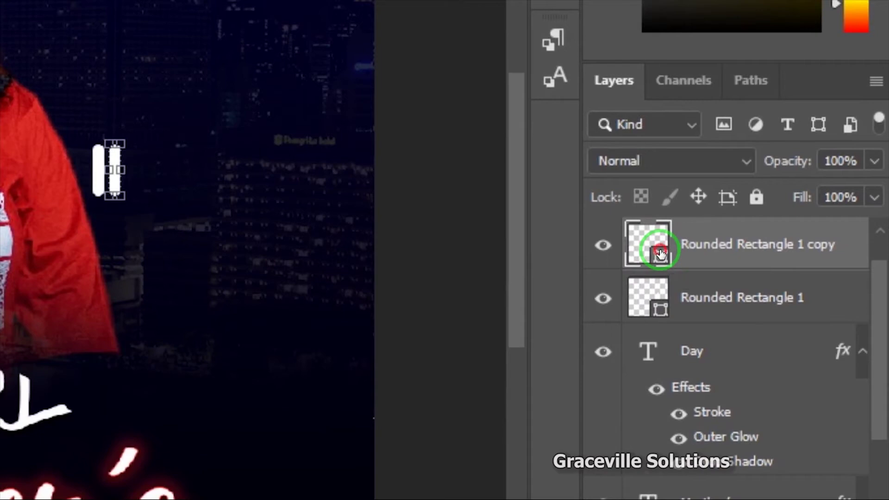
pyautogui.doubleClick(772, 281)
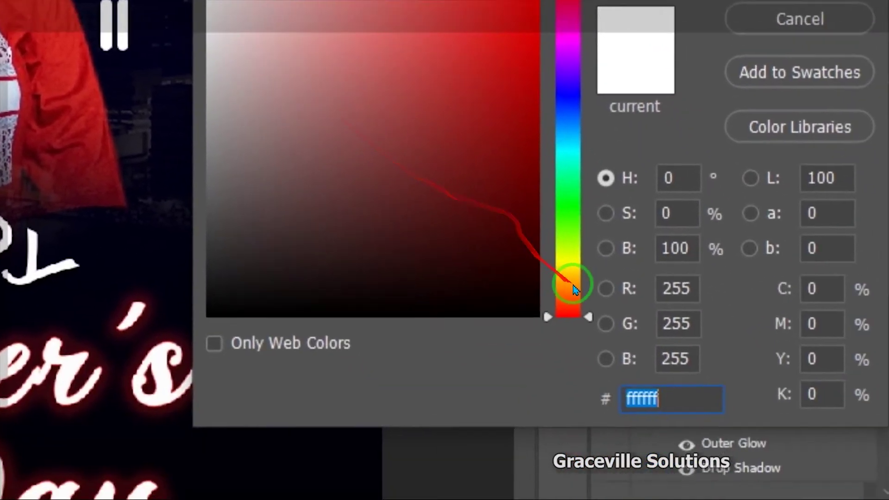
pyautogui.click(561, 427)
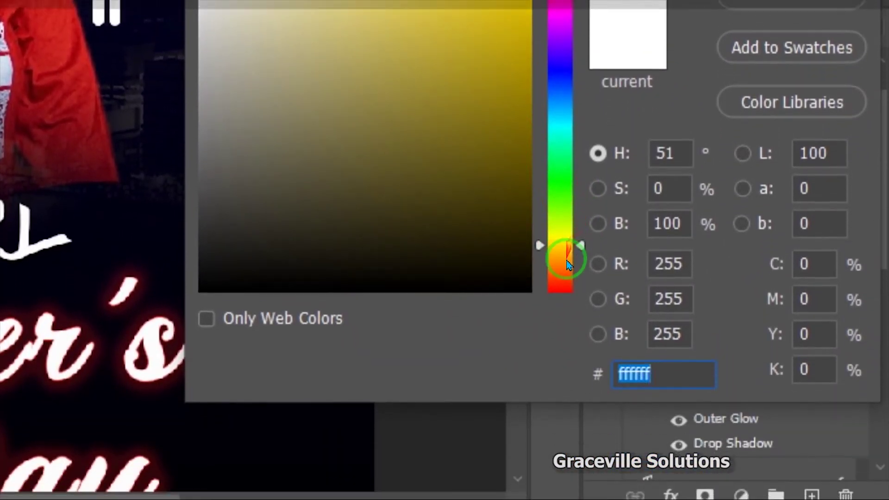
pyautogui.click(560, 329)
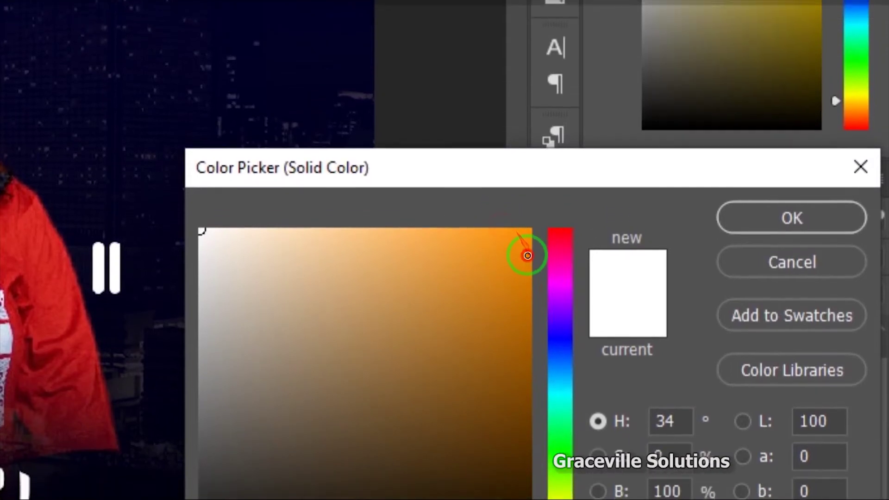
pyautogui.click(527, 244)
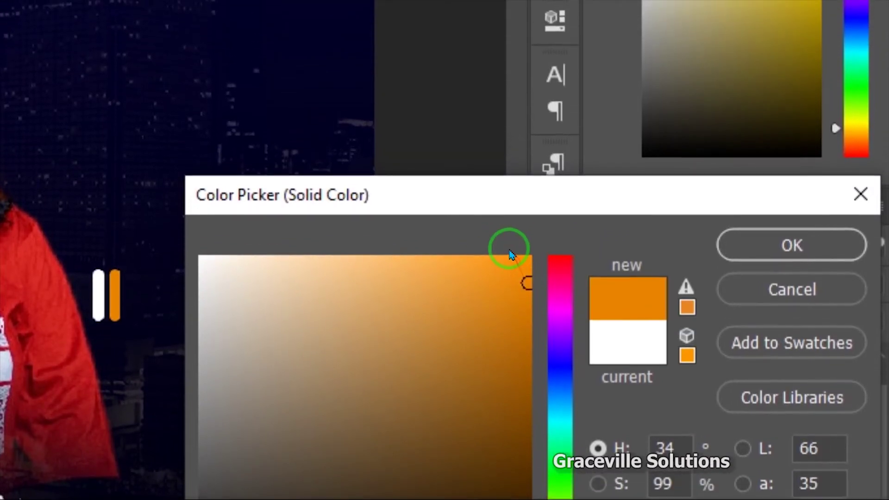
pyautogui.moveTo(532, 261); pyautogui.dragTo(516, 246)
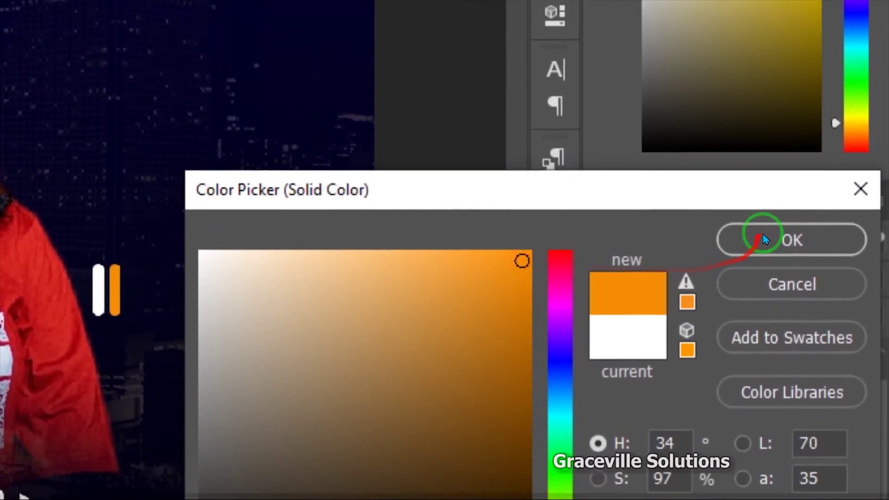
pyautogui.click(762, 230)
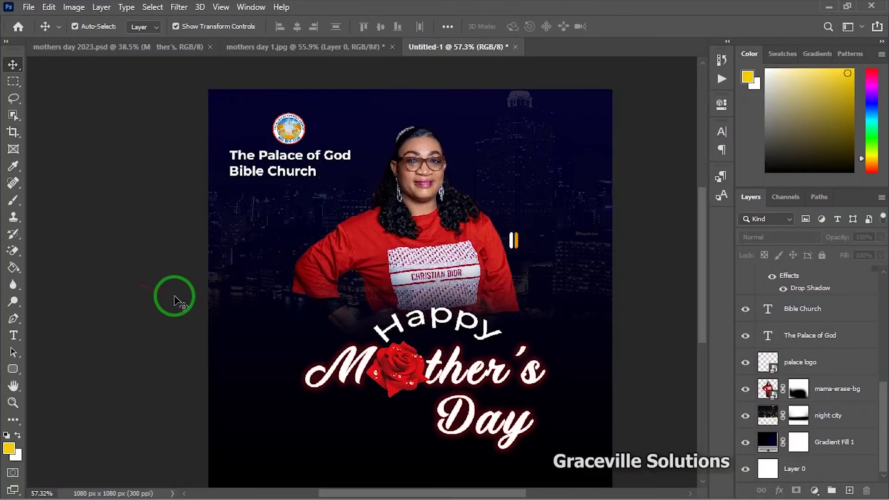
# Move the Pastor (Mrs) text beside the two bars and shrink it slightly.
pyautogui.scroll(2, 423, 391)
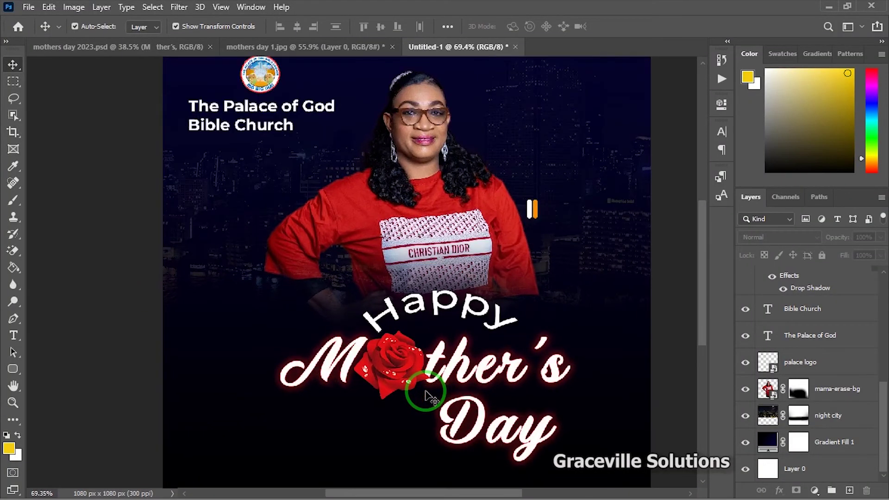
pyautogui.hscroll(3, 383, 302)
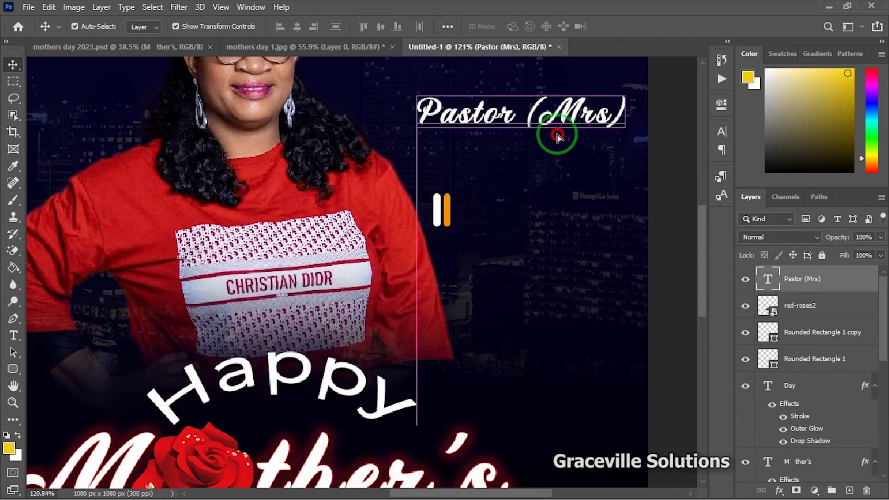
pyautogui.moveTo(557, 136); pyautogui.dragTo(588, 256)
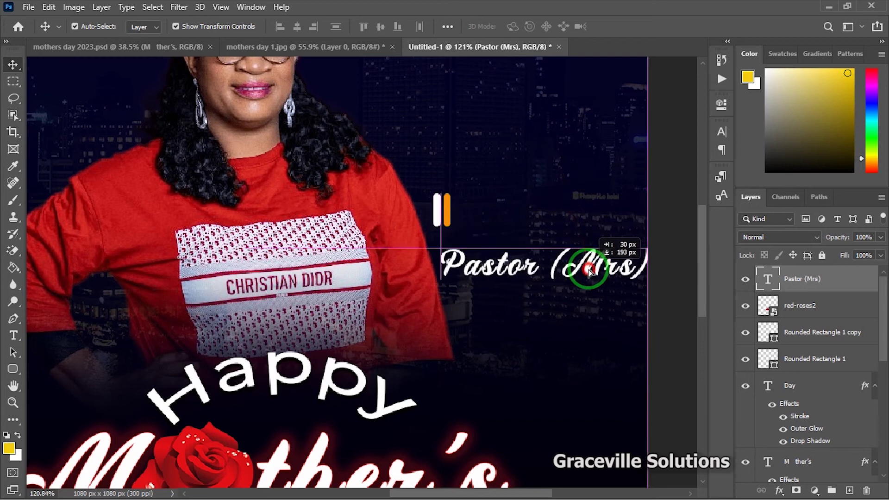
pyautogui.click(644, 244)
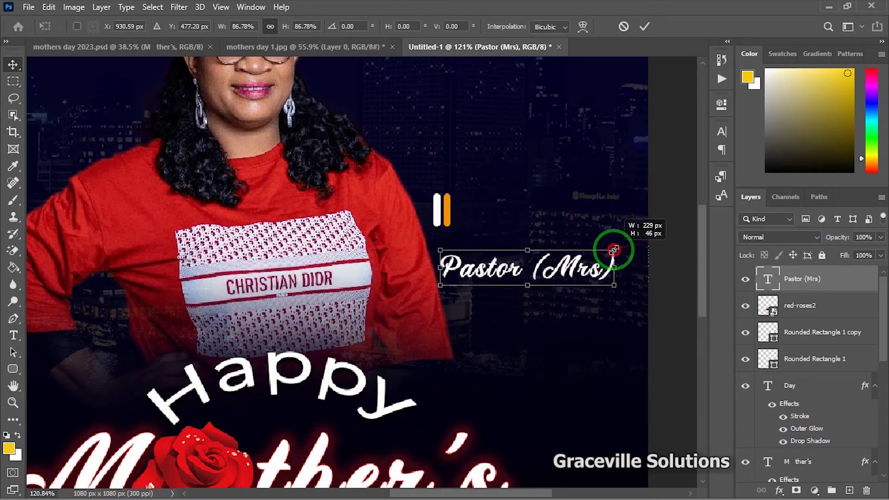
pyautogui.moveTo(614, 251); pyautogui.dragTo(612, 251)
pyautogui.click(648, 27)
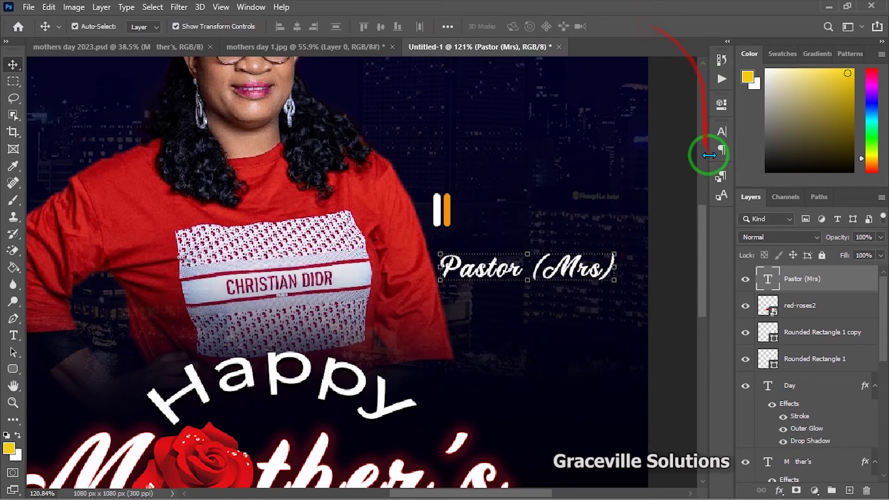
# Set the Pastor (Mrs) text in Montserrat Medium.
pyautogui.click(724, 133)
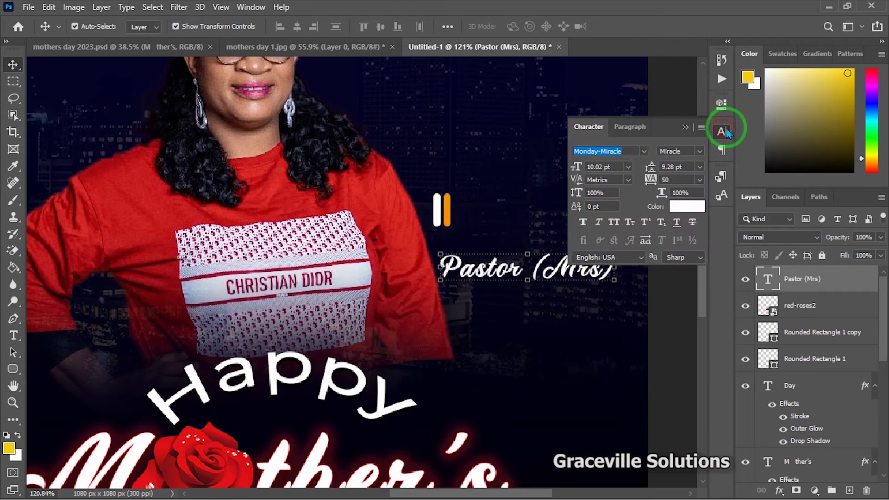
pyautogui.click(645, 154)
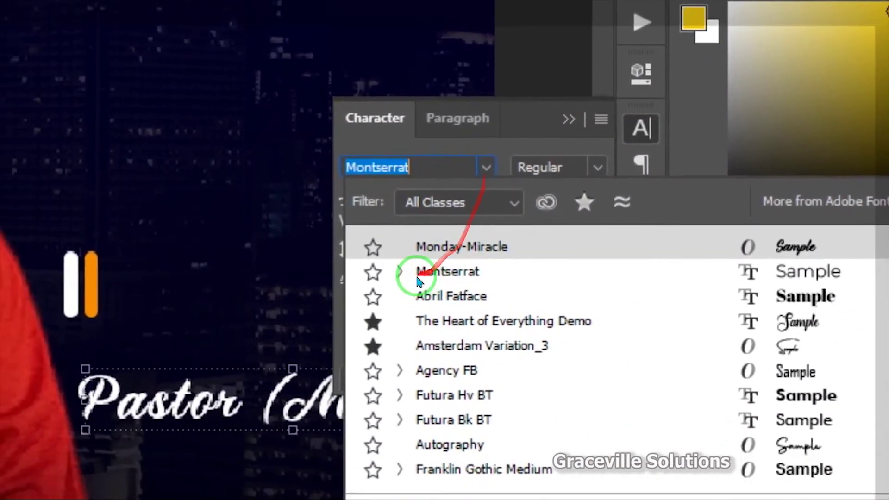
pyautogui.click(615, 203)
pyautogui.click(440, 254)
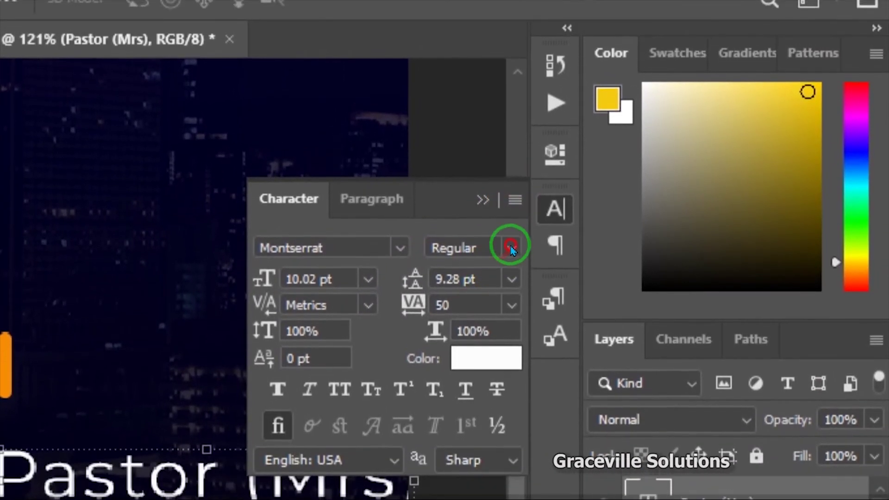
pyautogui.click(513, 226)
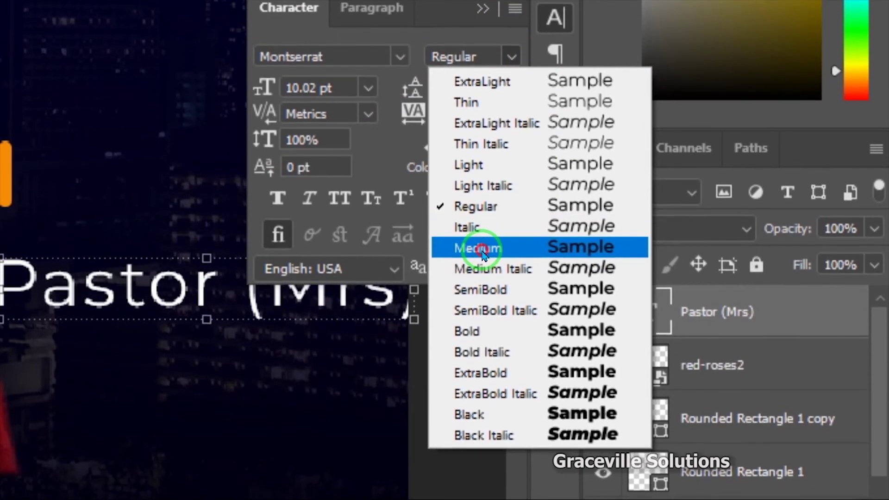
pyautogui.click(478, 263)
pyautogui.click(482, 23)
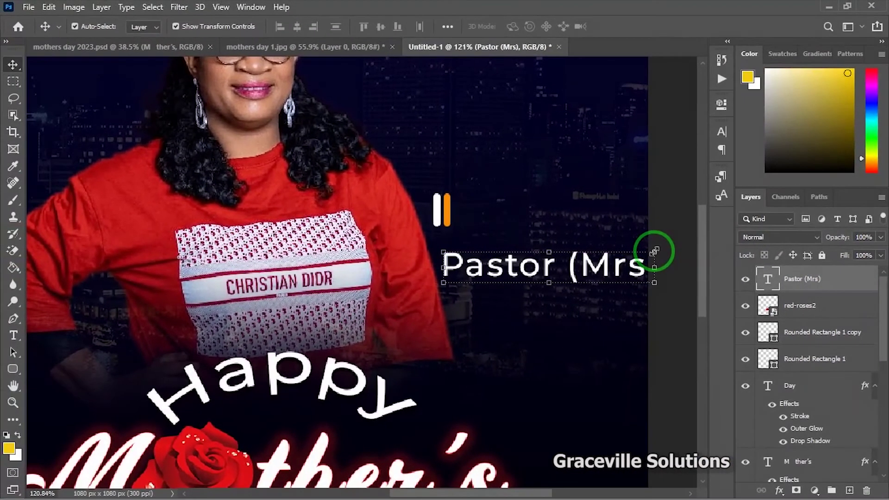
# Scale Pastor (Mrs) to about 64% and duplicate it just below the original.
pyautogui.moveTo(655, 252); pyautogui.dragTo(600, 204)
pyautogui.press('Return')
pyautogui.scroll(3, 599, 204)
pyautogui.scroll(1, 596, 199)
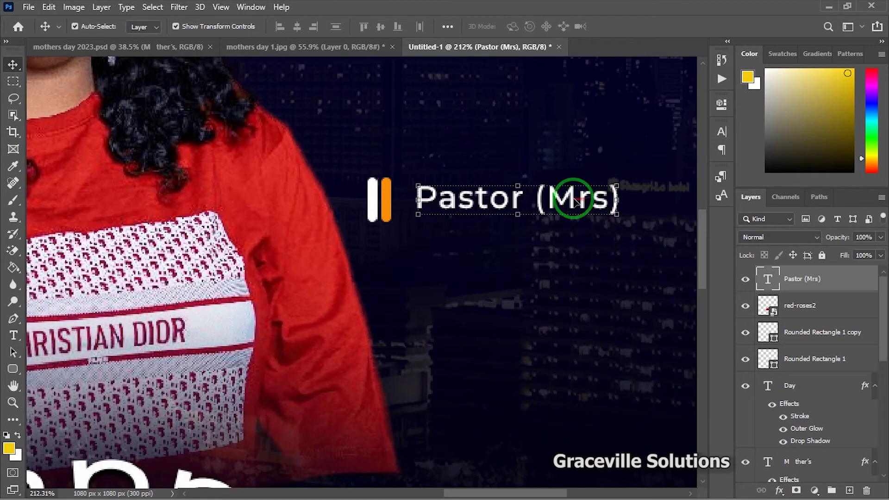
pyautogui.moveTo(577, 202); pyautogui.dragTo(572, 227)
# Replace the duplicated line's text with the pastor's full name.
pyautogui.doubleClick(571, 227)
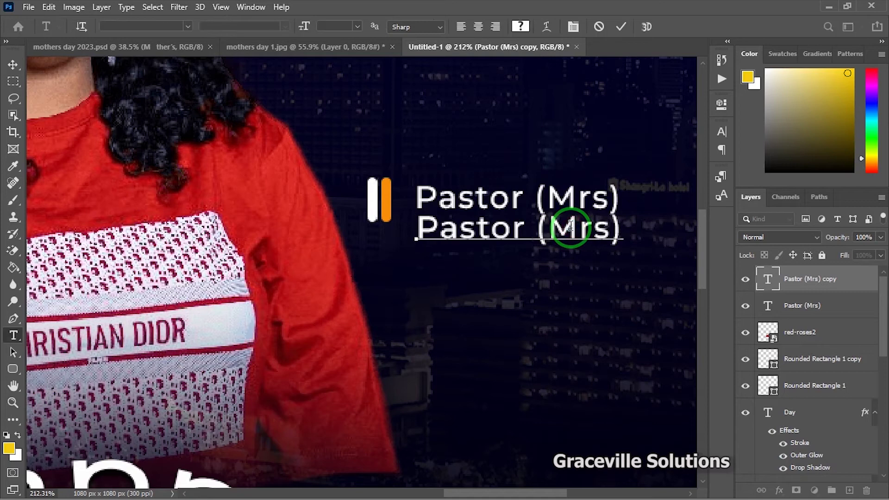
pyautogui.tripleClick(571, 227)
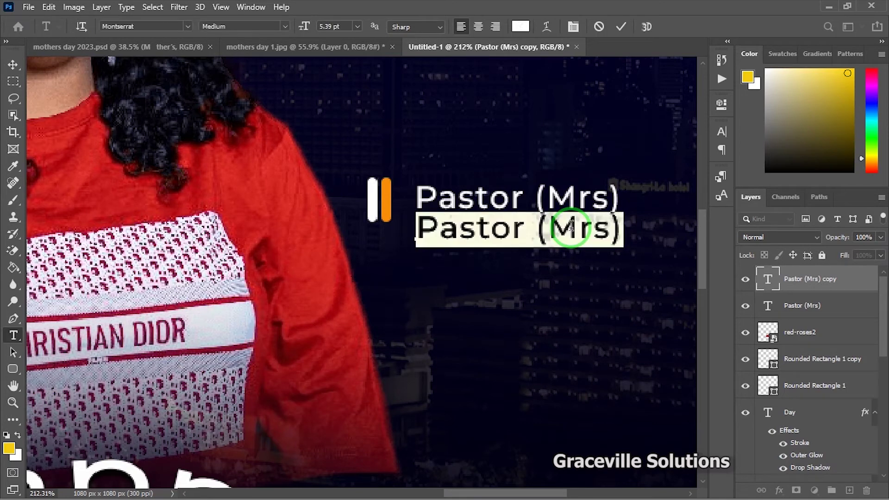
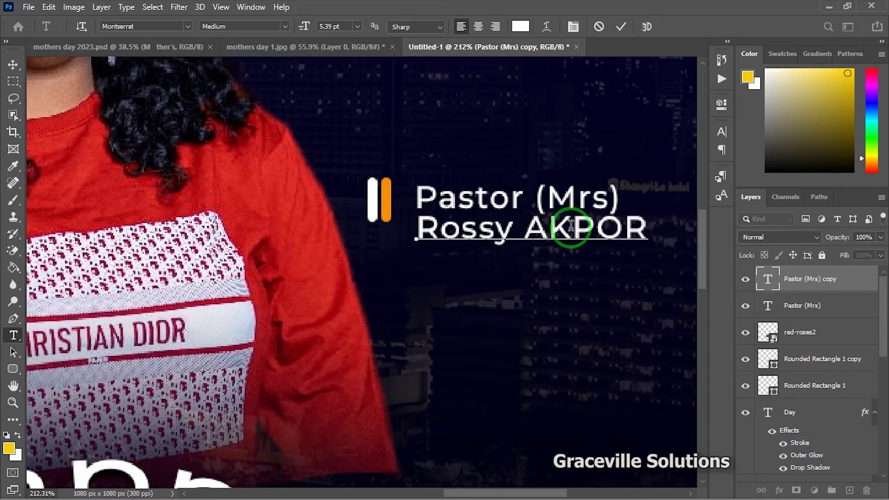
pyautogui.moveTo(534, 230); pyautogui.dragTo(638, 237)
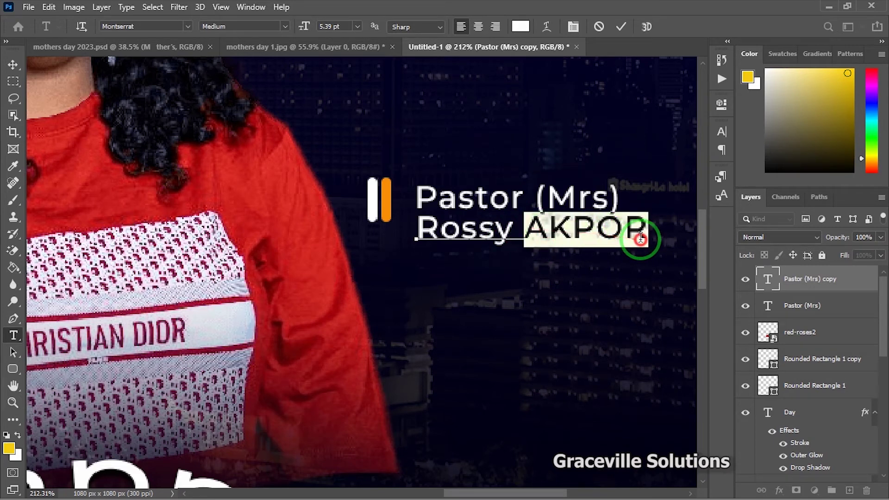
pyautogui.click(622, 29)
pyautogui.press('v')
# Make the name line Montserrat Bold.
pyautogui.click(723, 135)
pyautogui.click(696, 151)
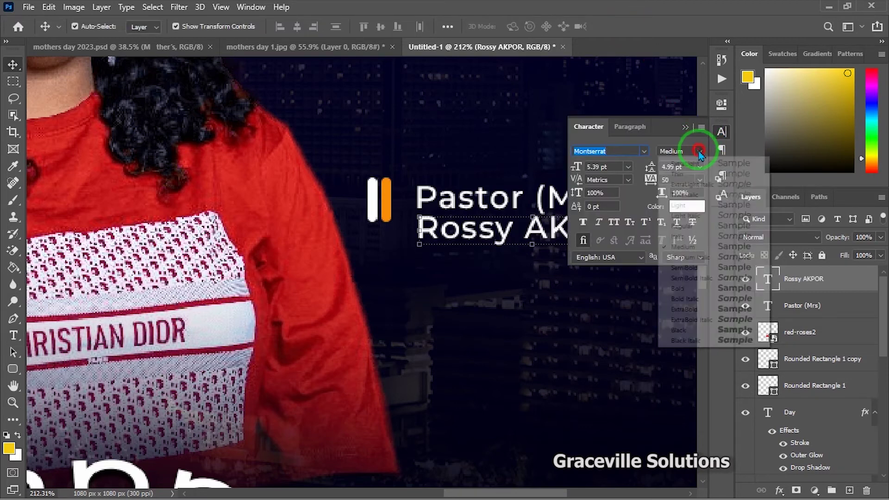
pyautogui.click(678, 289)
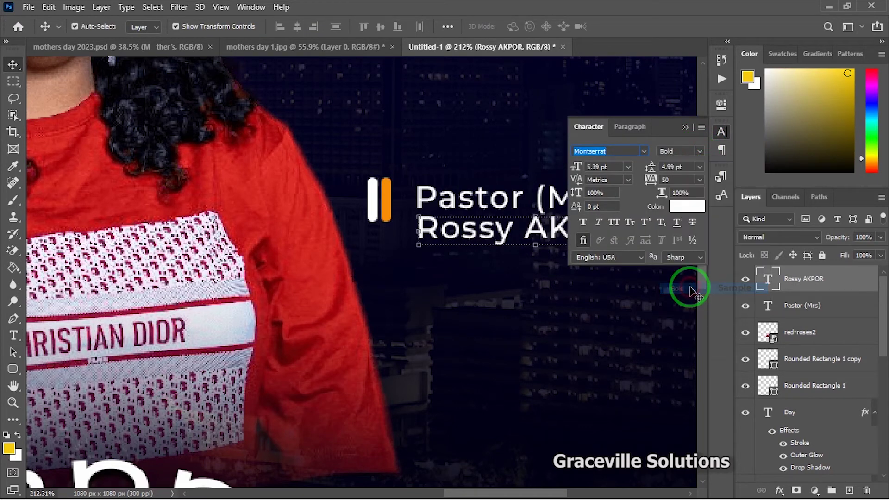
pyautogui.click(686, 128)
# Colour the surname orange #f78e07, sampled from the orange bar.
pyautogui.doubleClick(527, 232)
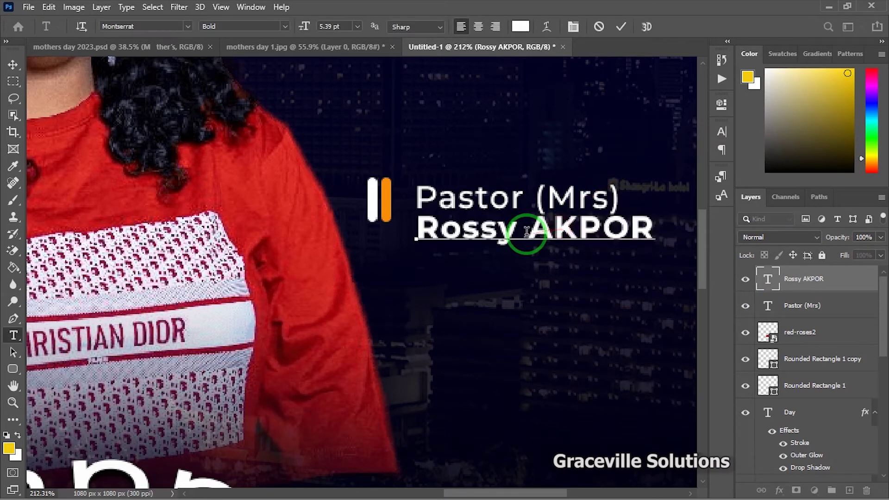
pyautogui.moveTo(528, 231); pyautogui.dragTo(653, 226)
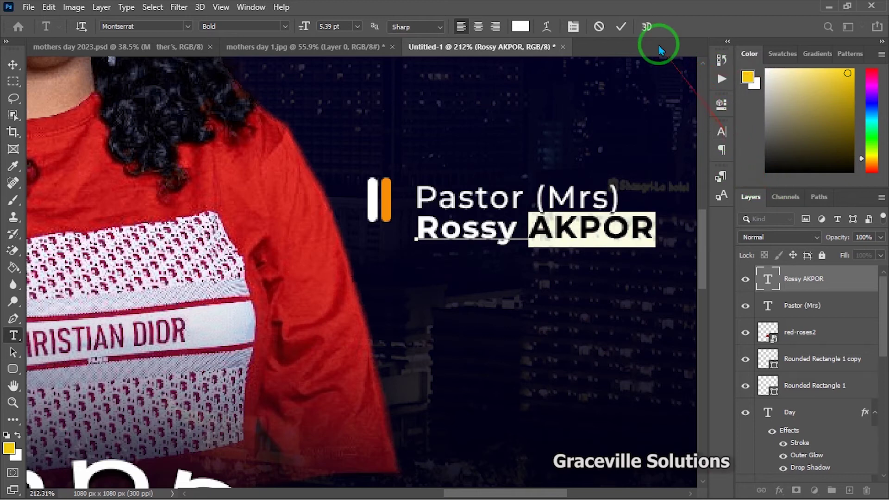
pyautogui.click(723, 132)
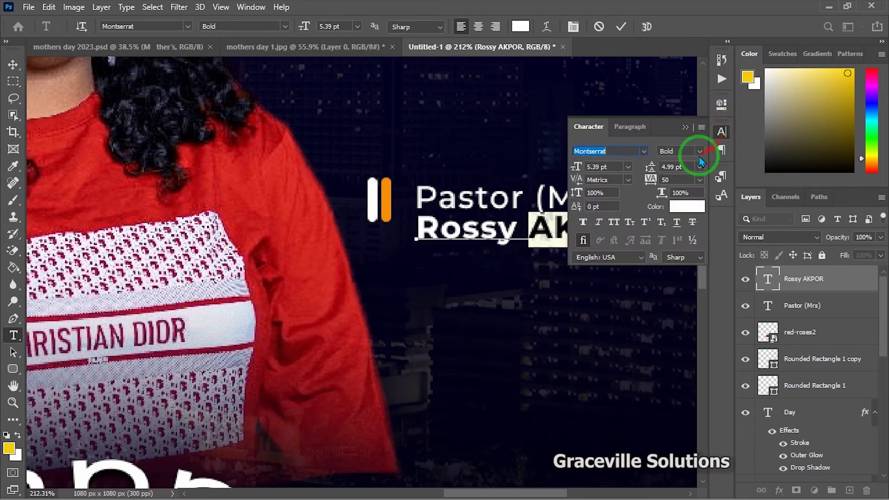
pyautogui.click(692, 207)
pyautogui.click(388, 200)
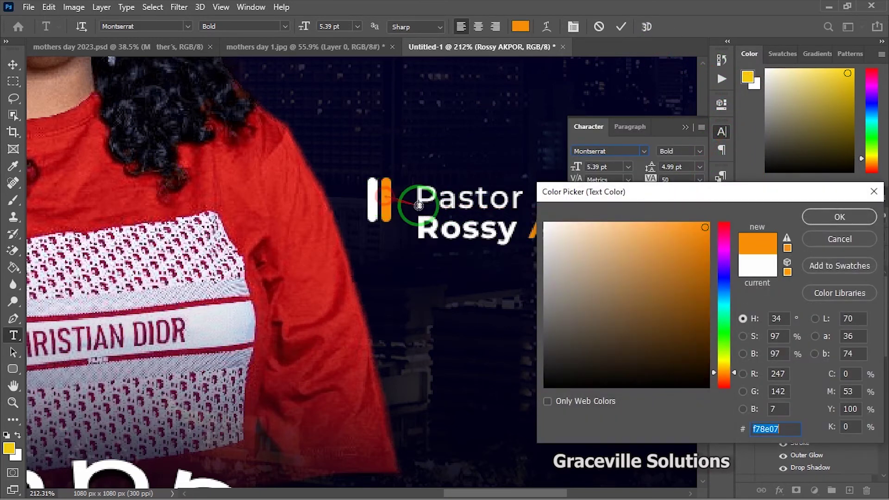
pyautogui.click(823, 215)
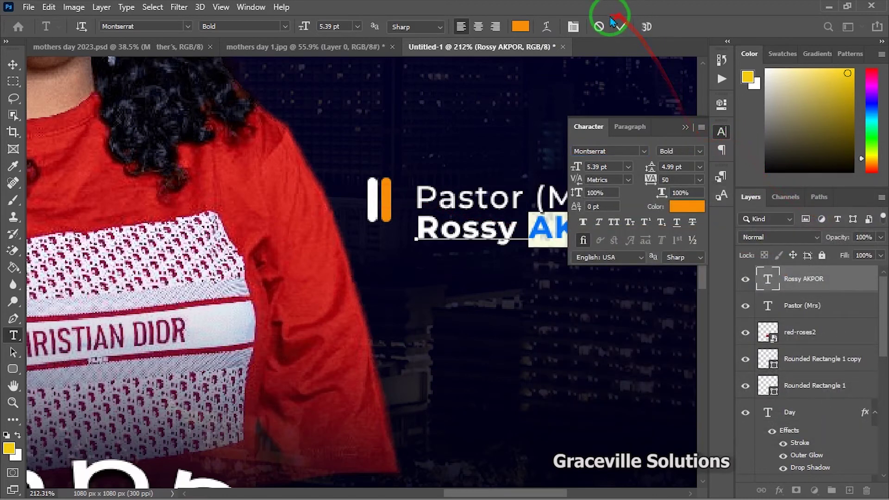
pyautogui.click(622, 28)
pyautogui.click(688, 128)
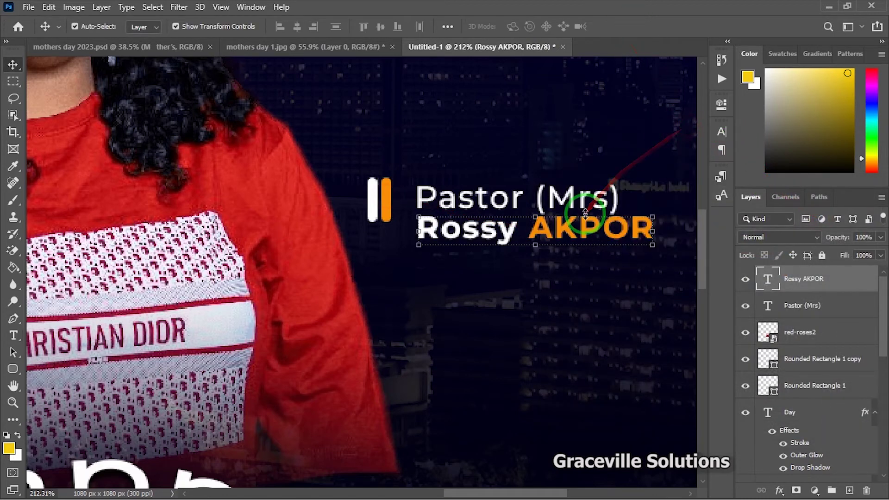
# Zoom out to show the whole flyer.
pyautogui.hotkey('ctrl', '0')
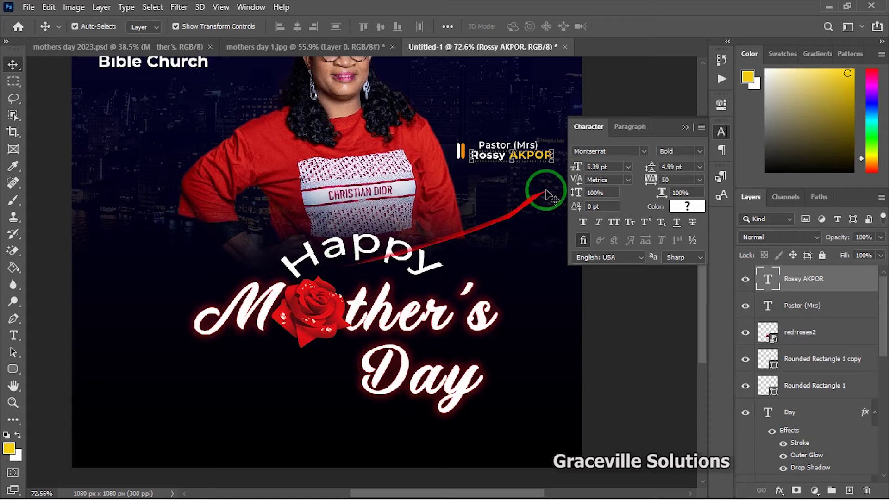
pyautogui.click(685, 128)
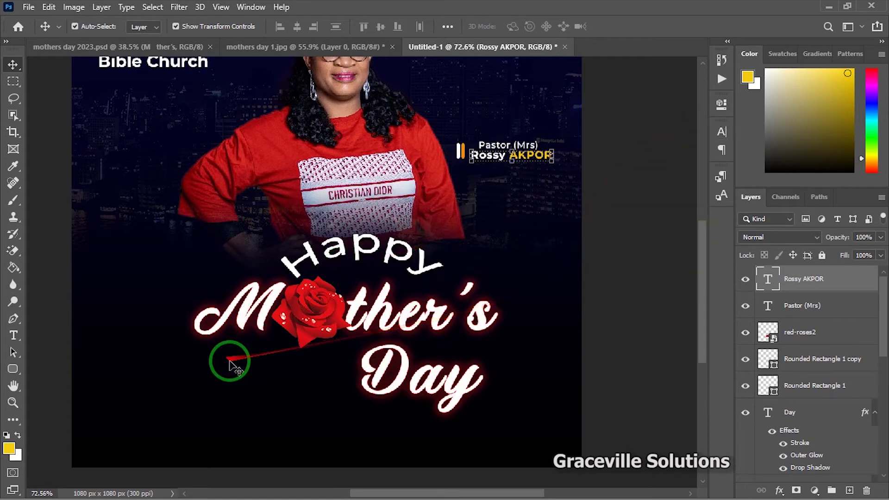
pyautogui.moveTo(232, 367); pyautogui.dragTo(324, 342)
# Select Gradient Fill 1, zoom to the white ring, hide the mask properties, and choose the Type tool.
pyautogui.scroll(-3, 324, 341)
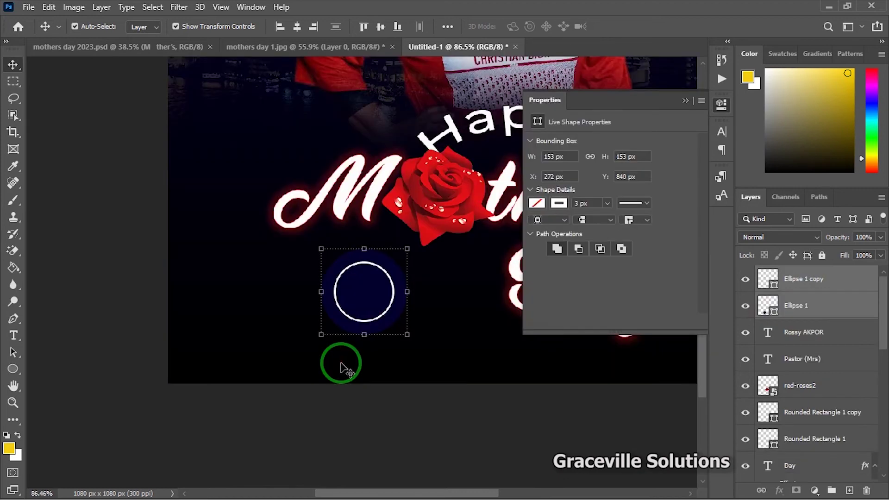
pyautogui.click(340, 359)
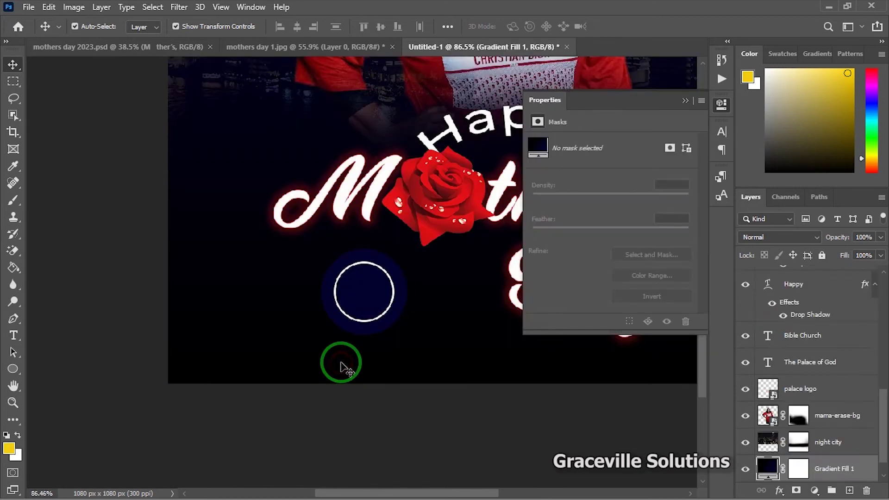
pyautogui.scroll(2, 340, 359)
pyautogui.moveTo(351, 321); pyautogui.dragTo(317, 332)
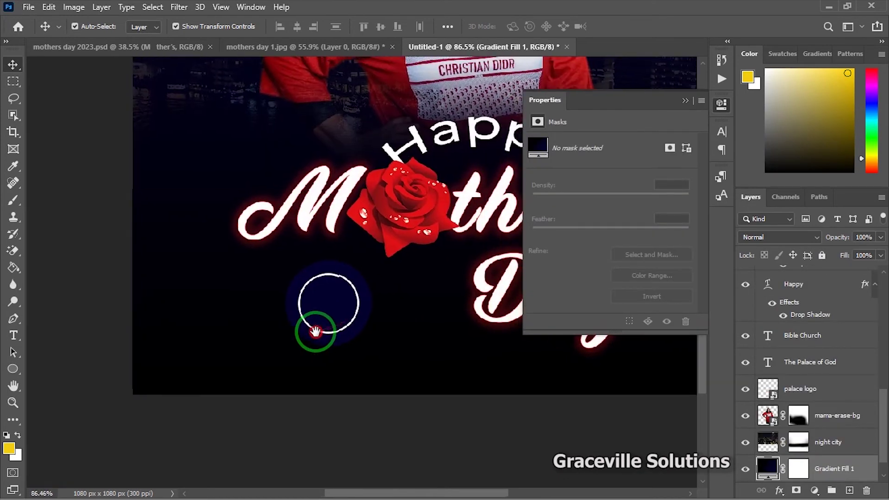
pyautogui.click(686, 103)
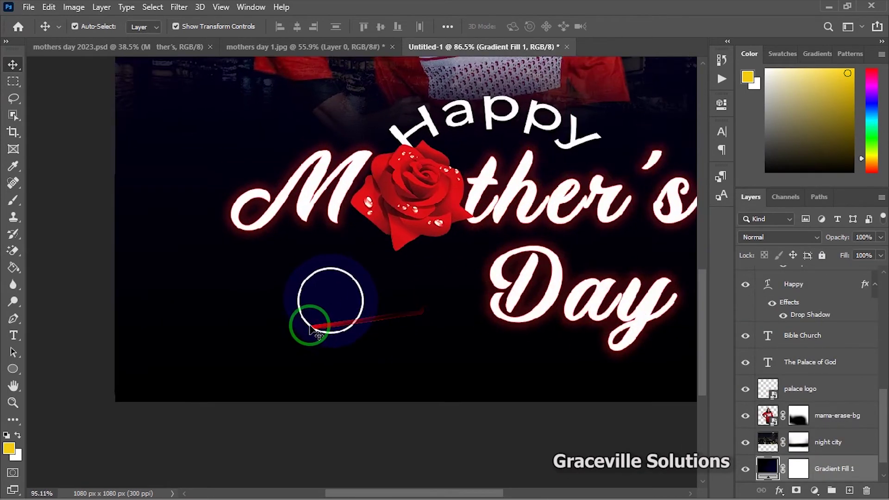
pyautogui.scroll(3, 320, 320)
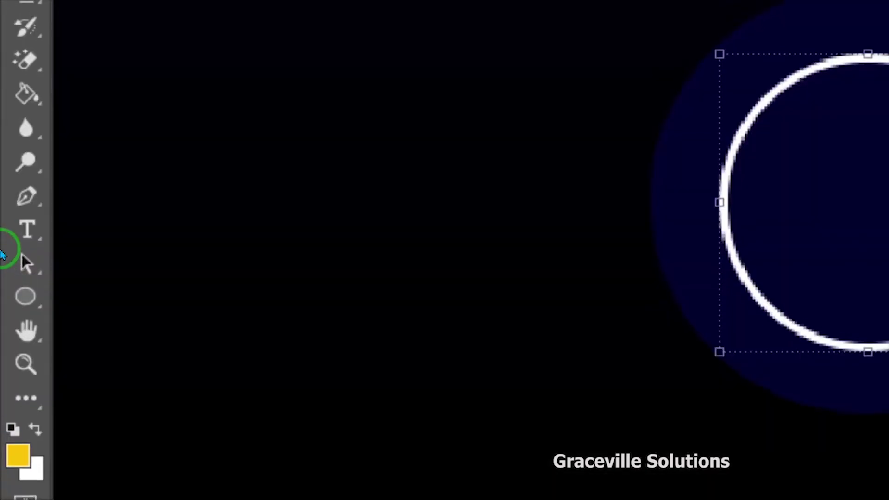
pyautogui.click(15, 337)
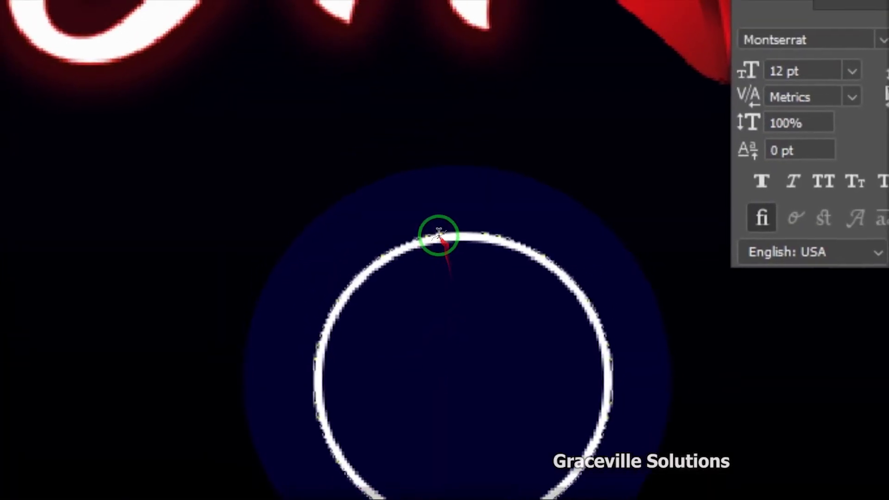
pyautogui.scroll(1, 444, 248)
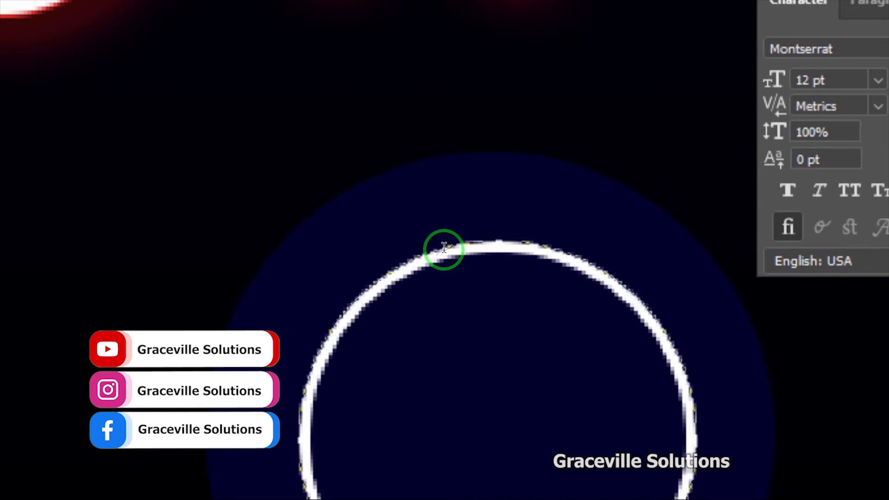
# Start type on the white ring's path and paste MAY 14TH over the placeholder.
pyautogui.click(443, 248)
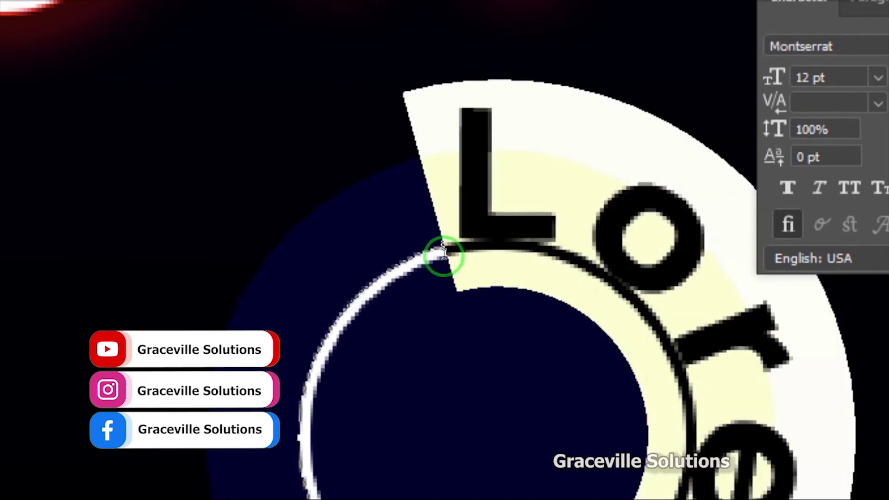
pyautogui.scroll(-2, 444, 247)
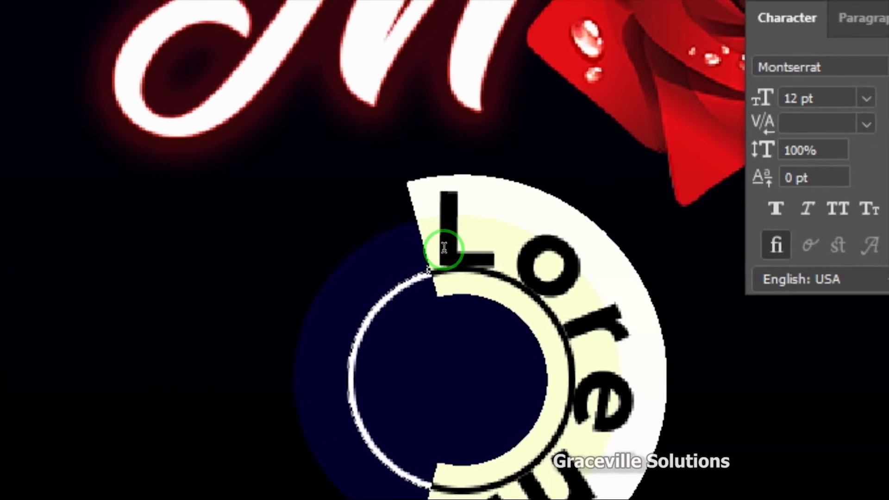
pyautogui.scroll(-3, 443, 248)
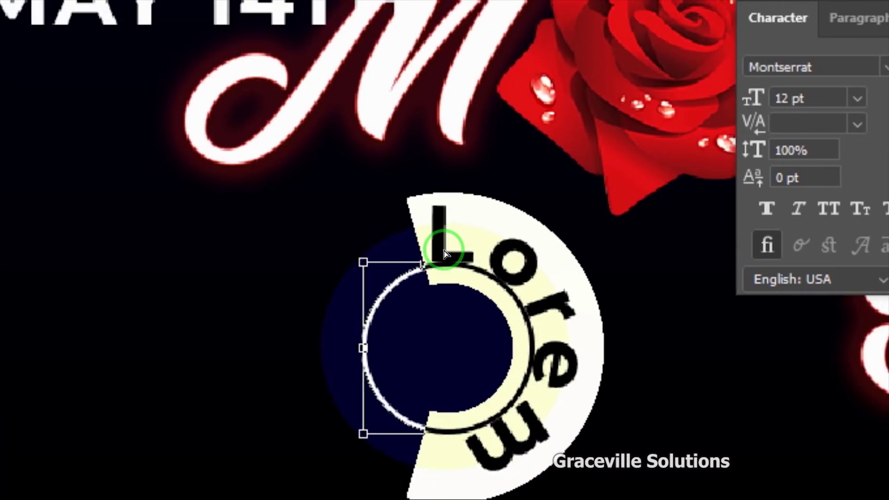
pyautogui.write('MAY 14TH')
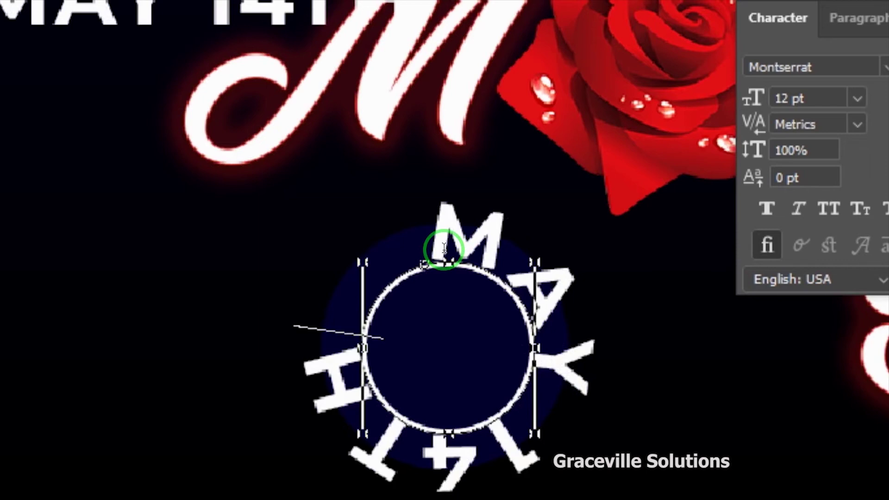
pyautogui.scroll(2, 444, 248)
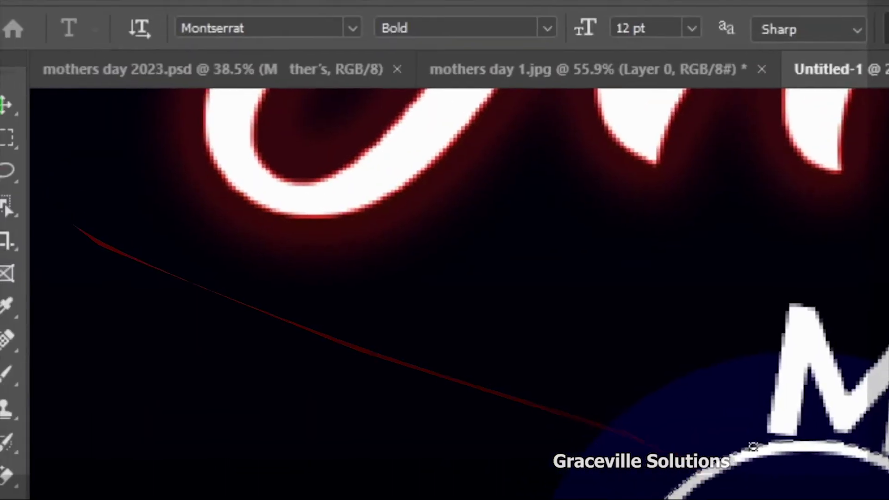
# Set the curved date text to 8 pt.
pyautogui.click(23, 135)
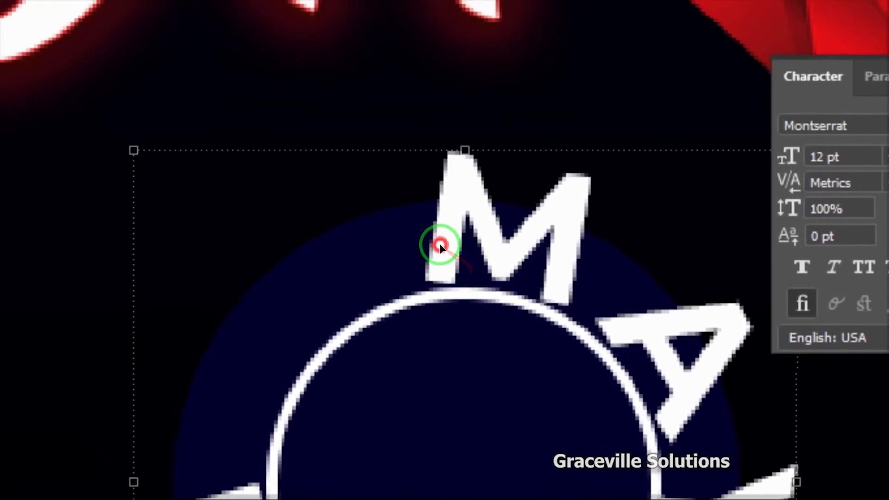
pyautogui.doubleClick(753, 237)
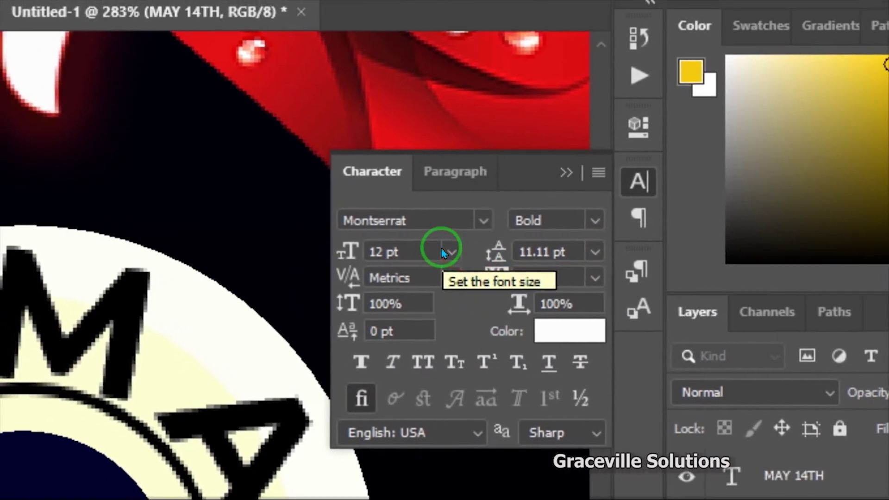
pyautogui.click(368, 255)
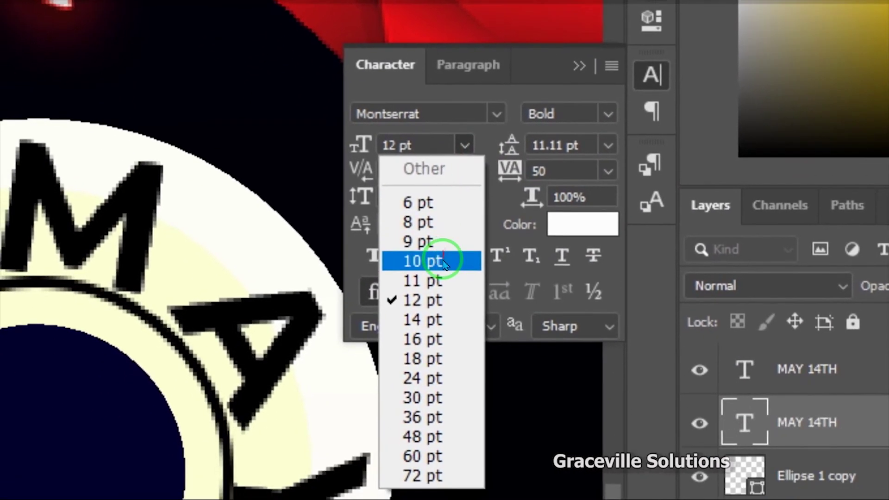
pyautogui.click(419, 323)
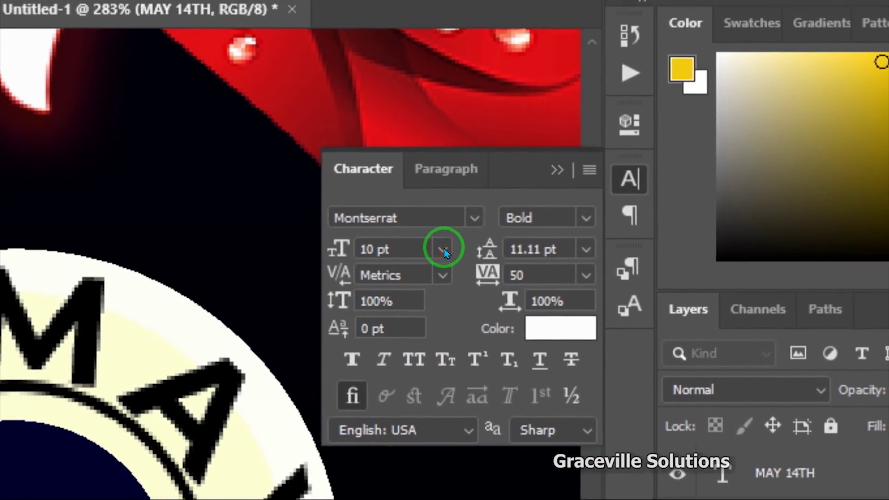
pyautogui.click(447, 234)
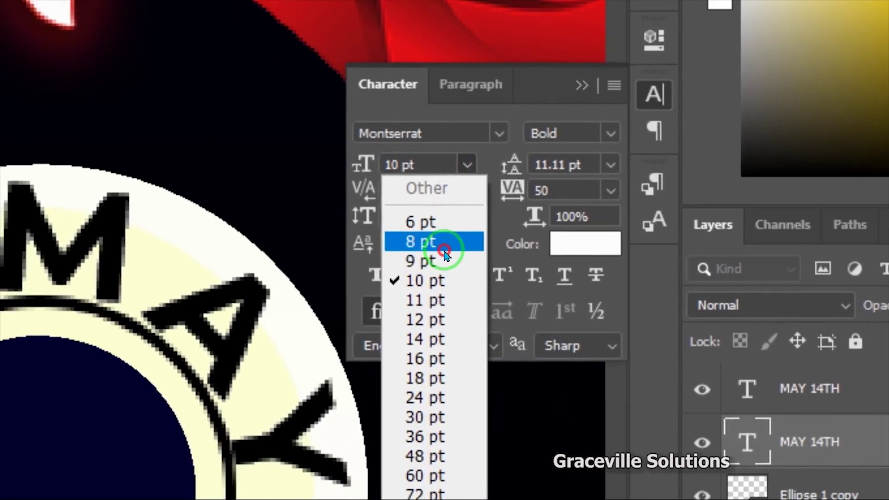
pyautogui.click(445, 252)
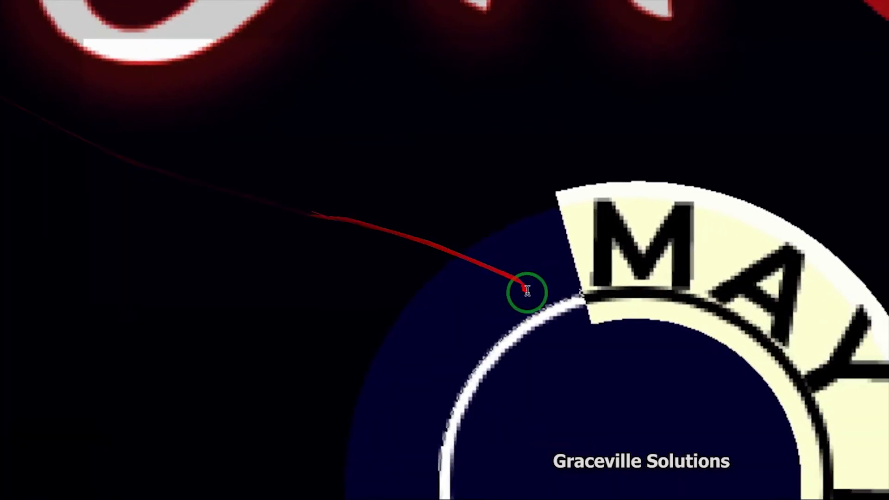
pyautogui.click(453, 242)
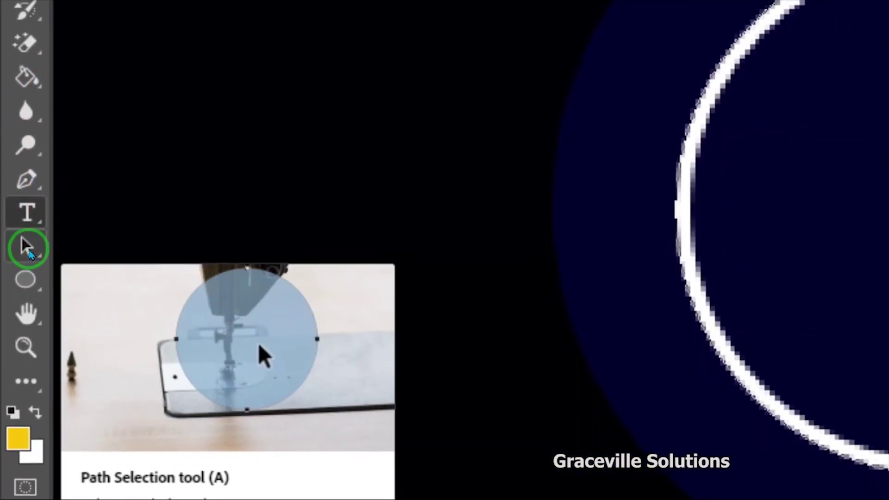
# Slide the MAY 14TH start and end markers around the ring until the text is centred on top.
pyautogui.click(28, 254)
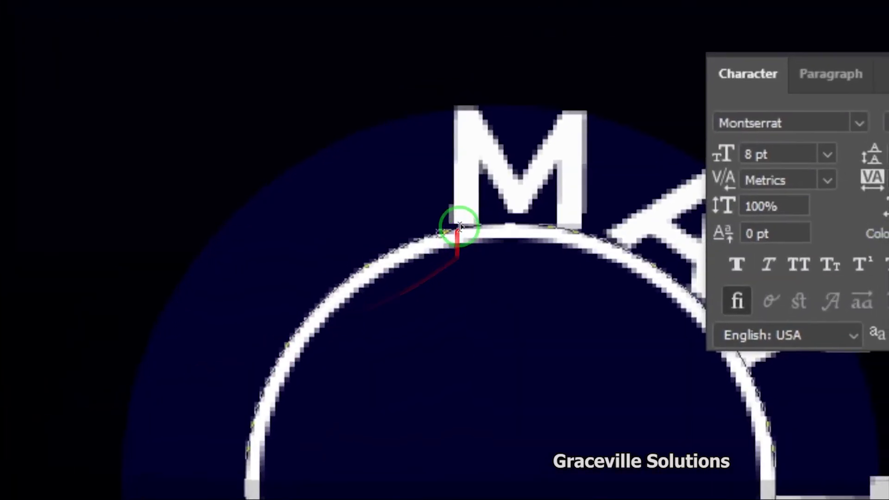
pyautogui.scroll(1, 444, 250)
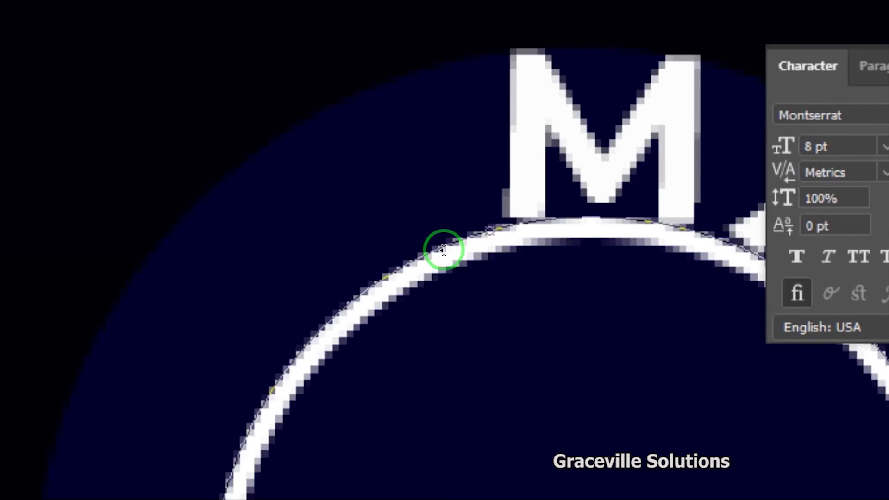
pyautogui.scroll(2, 444, 250)
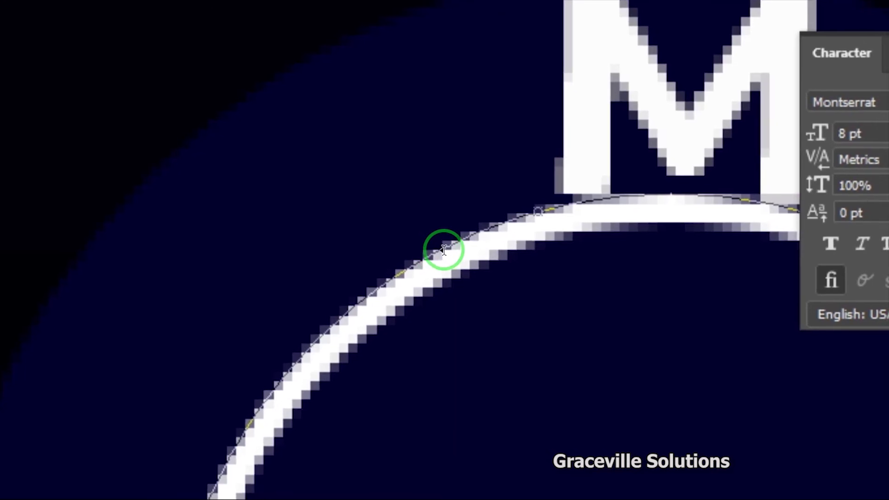
pyautogui.click(444, 250)
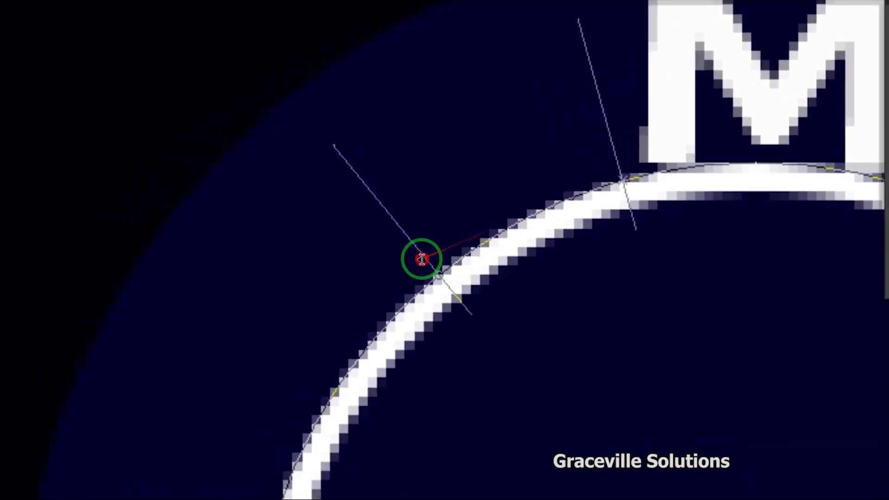
pyautogui.moveTo(428, 263); pyautogui.dragTo(568, 174)
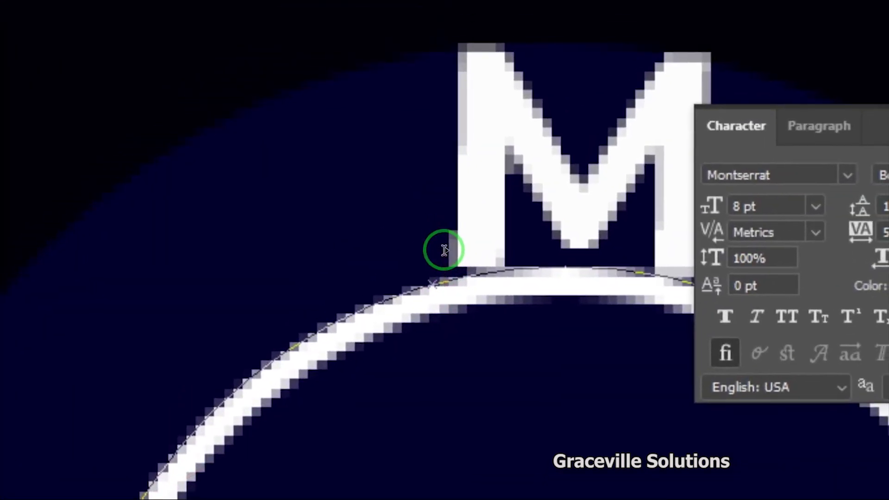
pyautogui.moveTo(443, 250); pyautogui.dragTo(277, 320)
pyautogui.moveTo(444, 250)
pyautogui.mouseDown()
pyautogui.moveTo(431, 260)
pyautogui.moveTo(443, 250)
pyautogui.mouseUp()
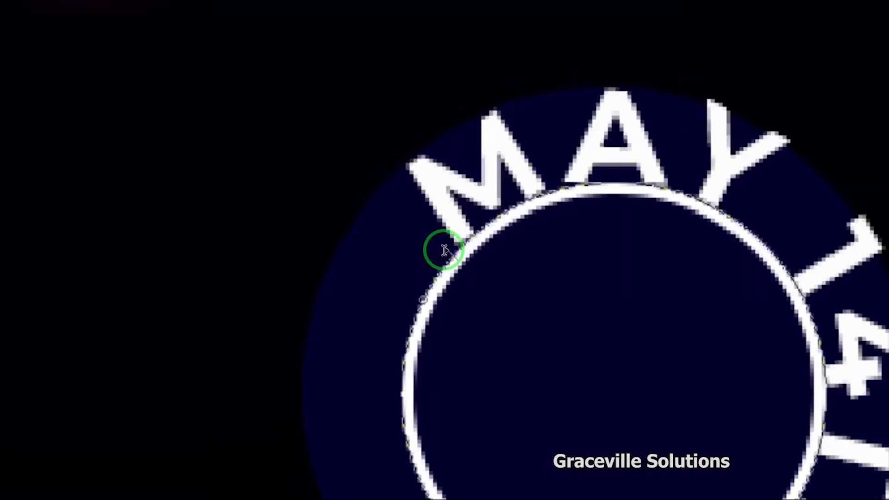
pyautogui.moveTo(441, 252)
pyautogui.mouseDown()
pyautogui.moveTo(438, 306)
pyautogui.moveTo(446, 238)
pyautogui.mouseUp()
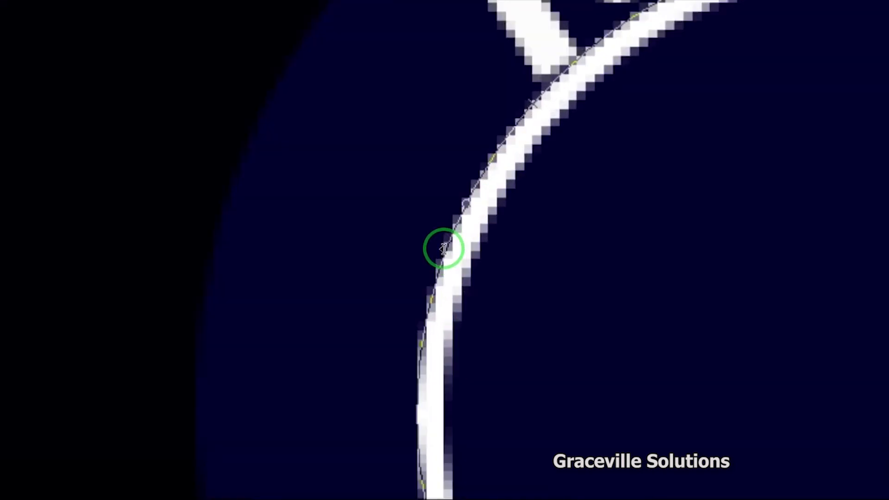
pyautogui.moveTo(437, 275)
pyautogui.mouseDown()
pyautogui.moveTo(441, 417)
pyautogui.moveTo(508, 93)
pyautogui.moveTo(437, 277)
pyautogui.moveTo(445, 251)
pyautogui.moveTo(419, 282)
pyautogui.moveTo(428, 286)
pyautogui.mouseUp()
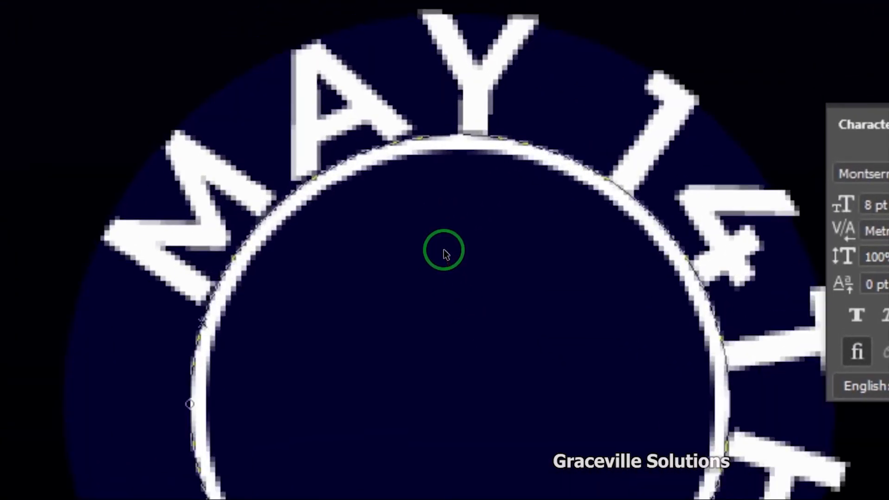
pyautogui.scroll(-2, 446, 254)
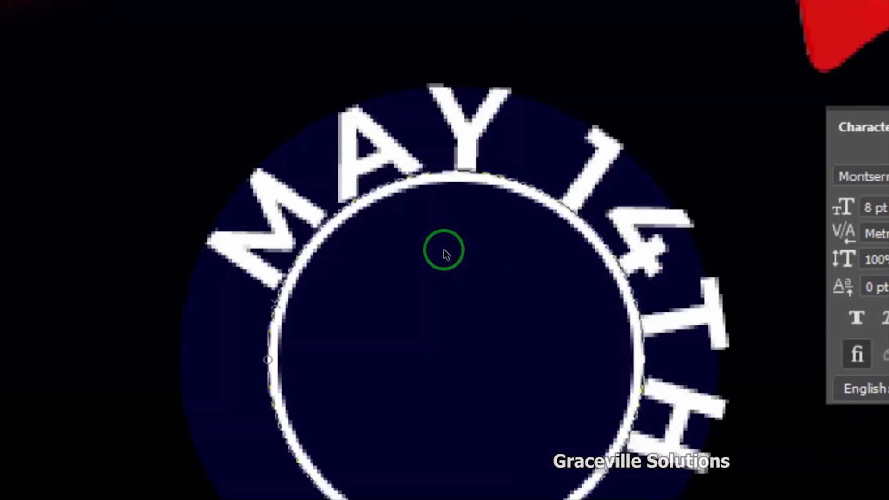
pyautogui.scroll(5, 285, 277)
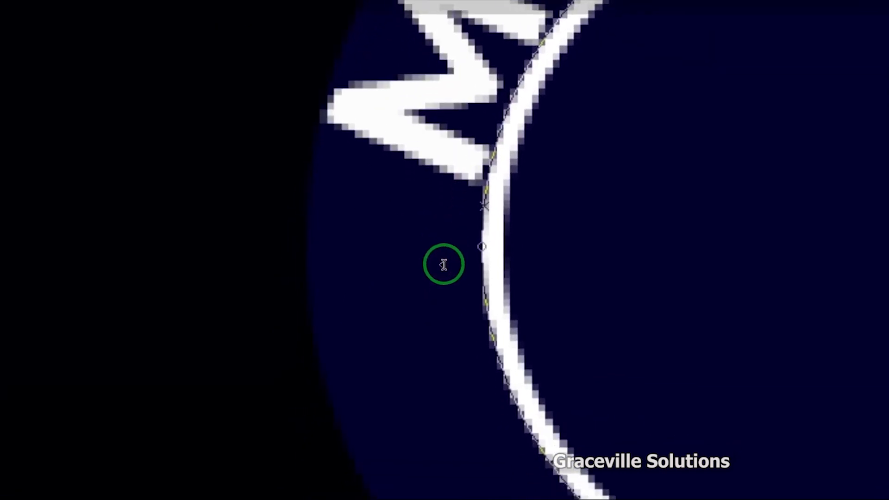
pyautogui.moveTo(442, 259); pyautogui.dragTo(444, 240)
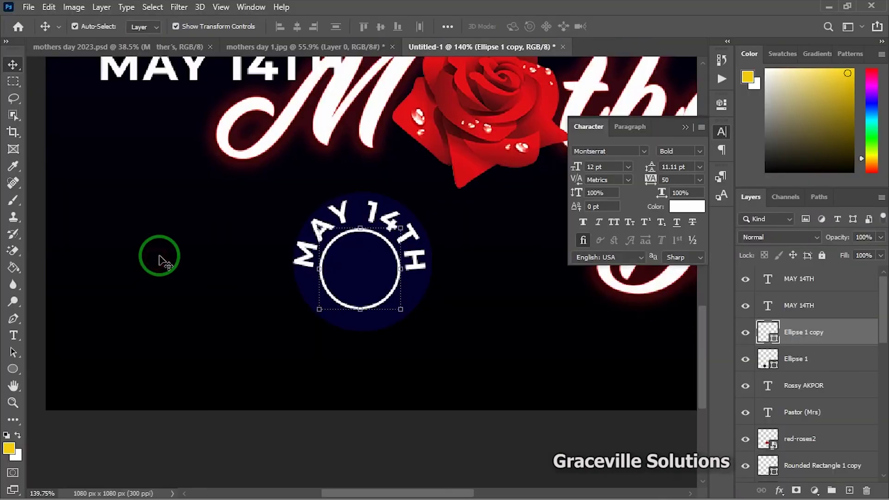
# Scale the curved MAY 14TH text to about 98% so it hugs the badge ring.
pyautogui.scroll(-2, 159, 254)
pyautogui.scroll(2, 159, 255)
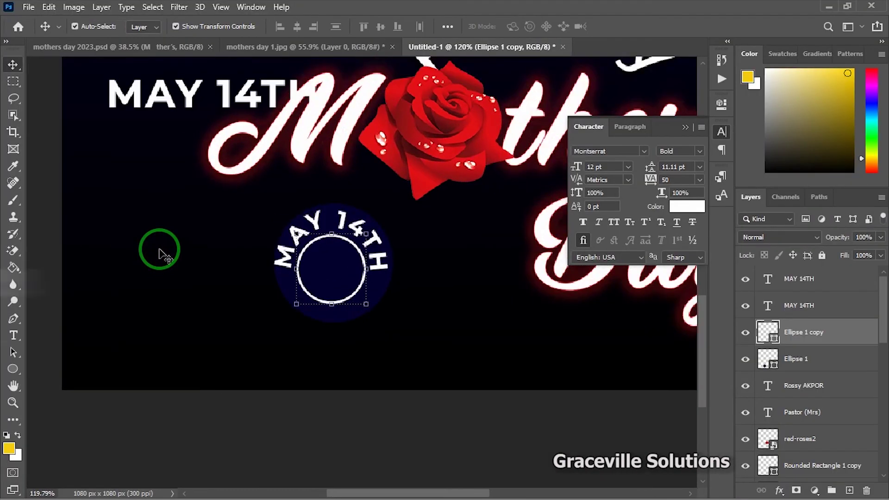
pyautogui.scroll(3, 159, 255)
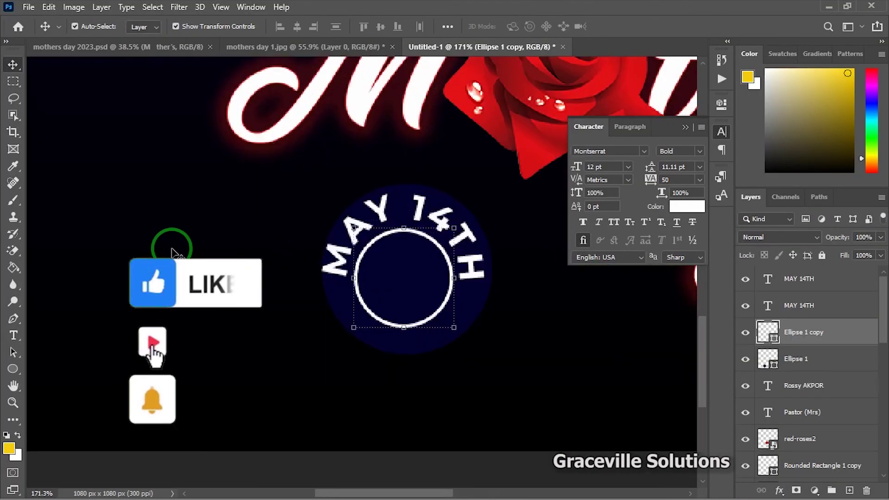
pyautogui.click(335, 268)
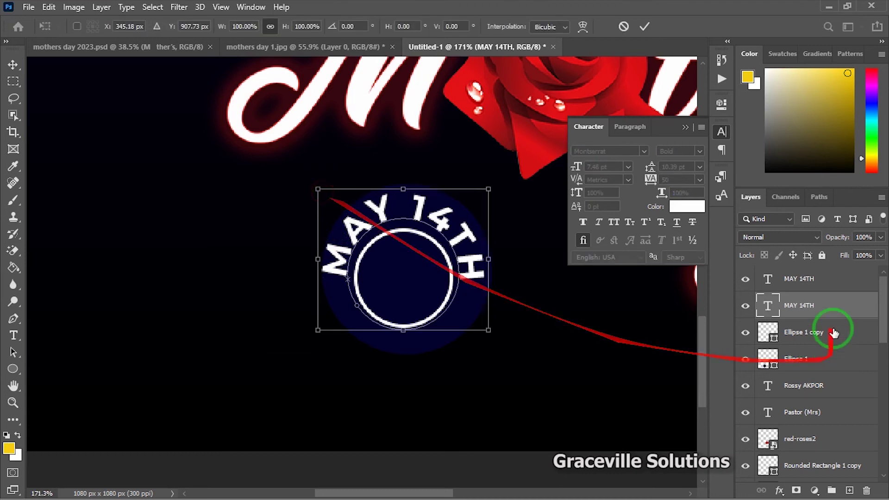
pyautogui.click(834, 286)
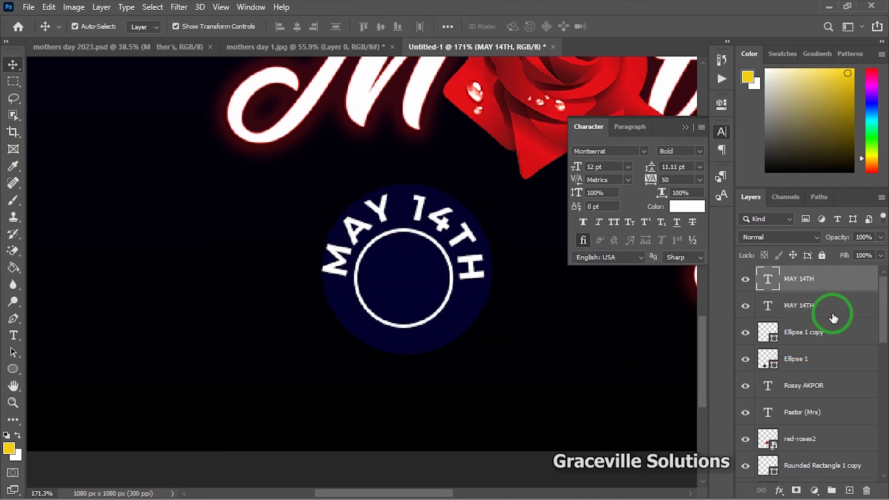
pyautogui.keyDown('alt'); pyautogui.scroll(3, 308, 197); pyautogui.keyUp('alt')
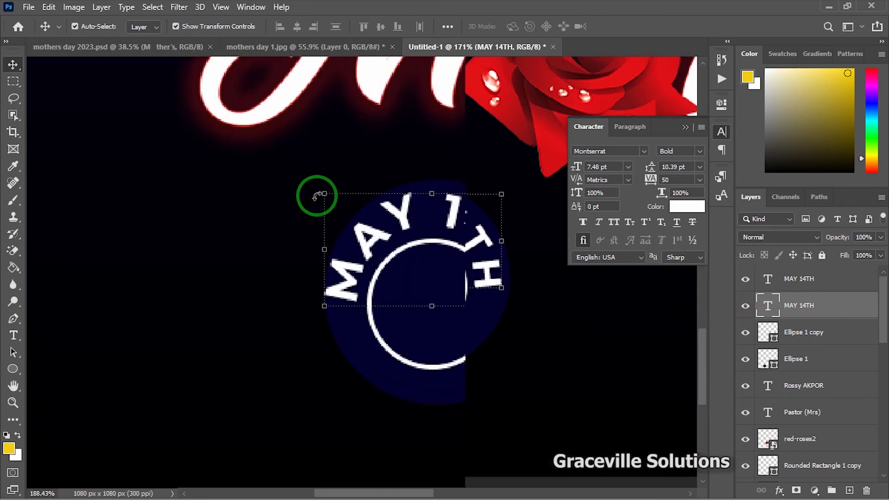
pyautogui.hotkey('ctrl', 't')
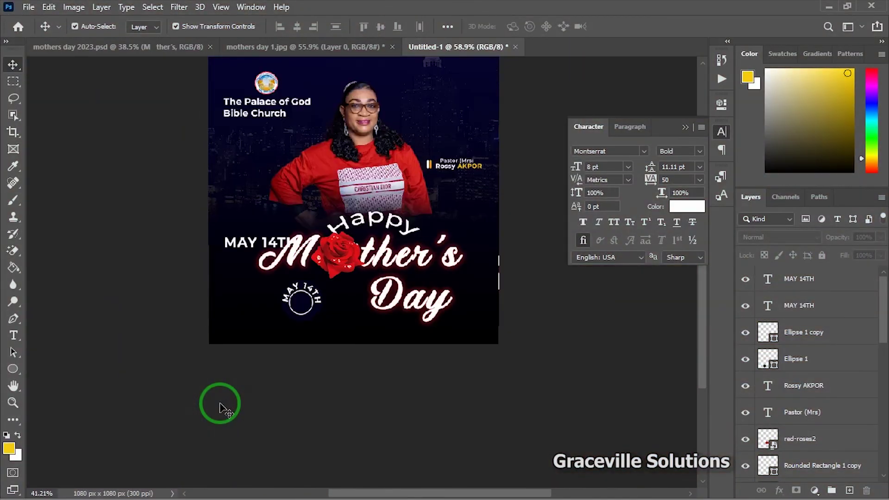
pyautogui.keyDown('alt'); pyautogui.scroll(5, 222, 408); pyautogui.keyUp('alt')
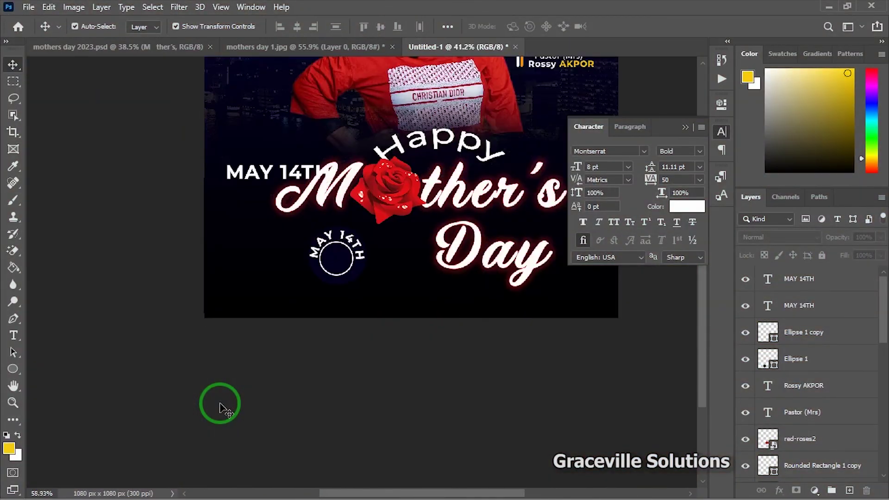
pyautogui.moveTo(411, 242); pyautogui.dragTo(373, 288)
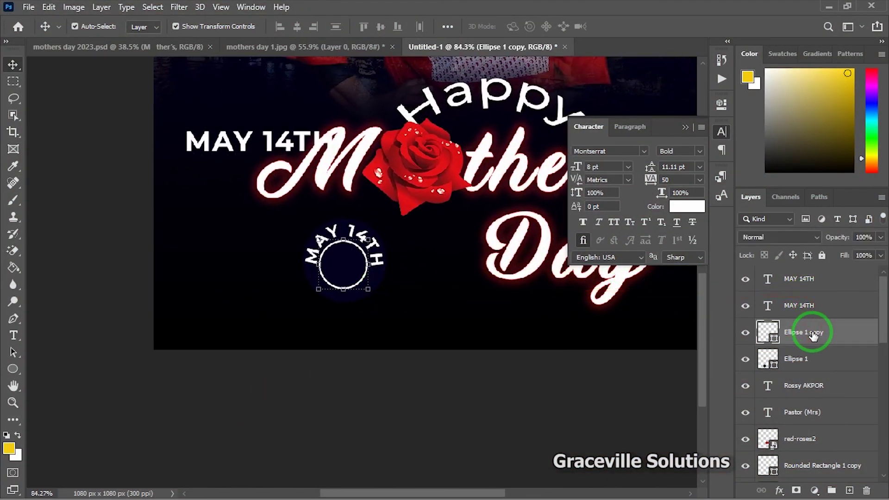
# Change the Ellipse 1 copy colour to a bright yellow.
pyautogui.doubleClick(769, 335)
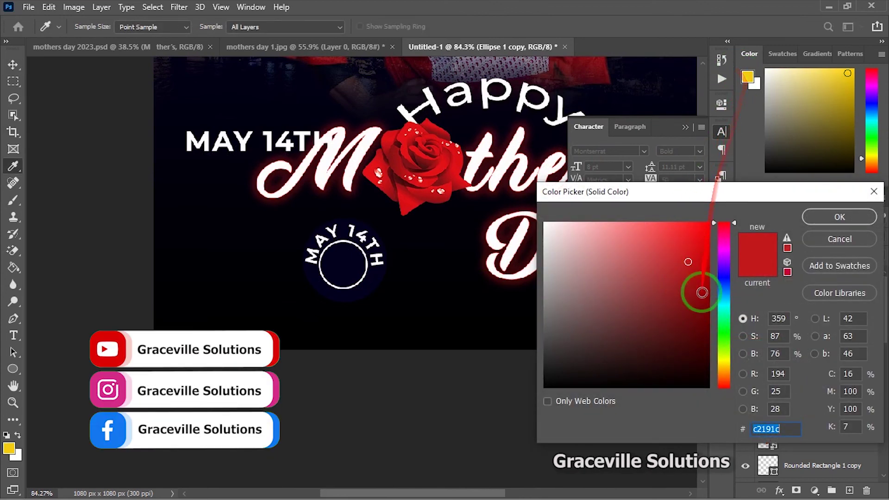
pyautogui.click(723, 357)
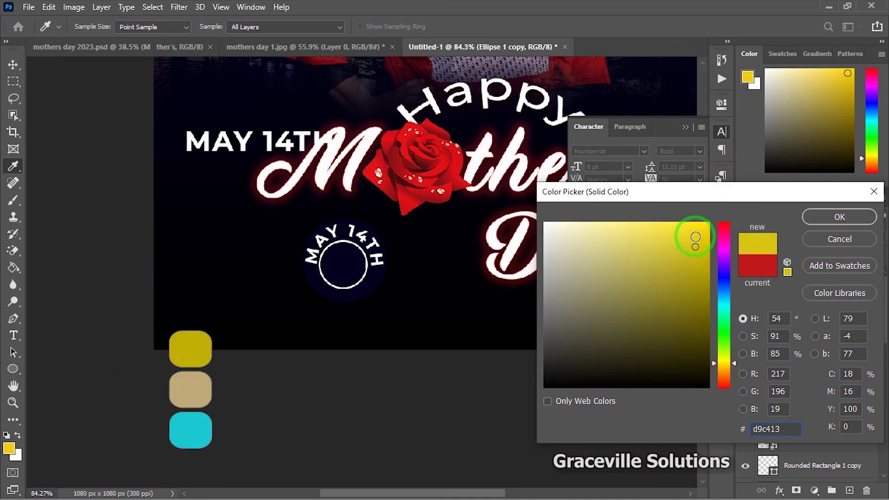
pyautogui.click(835, 217)
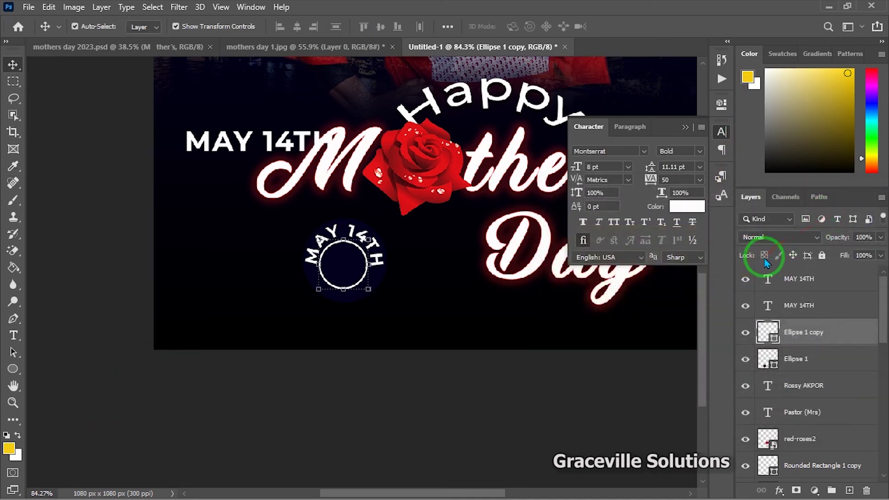
pyautogui.doubleClick(774, 339)
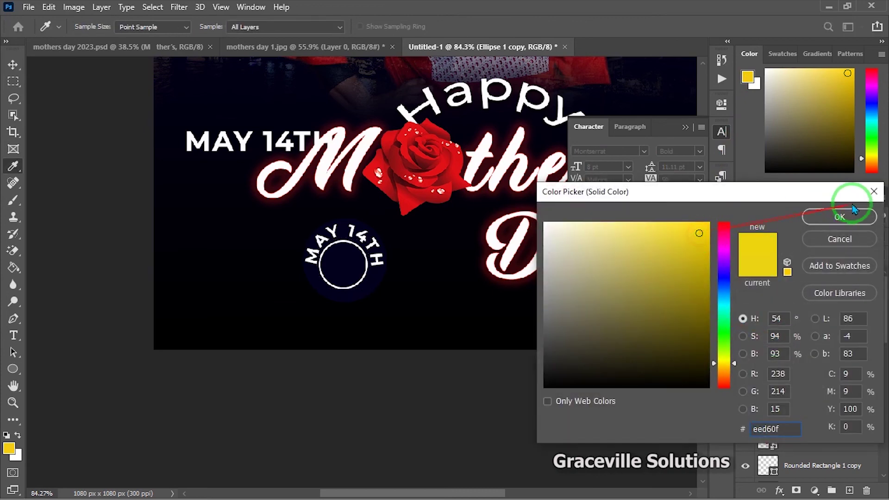
pyautogui.click(858, 218)
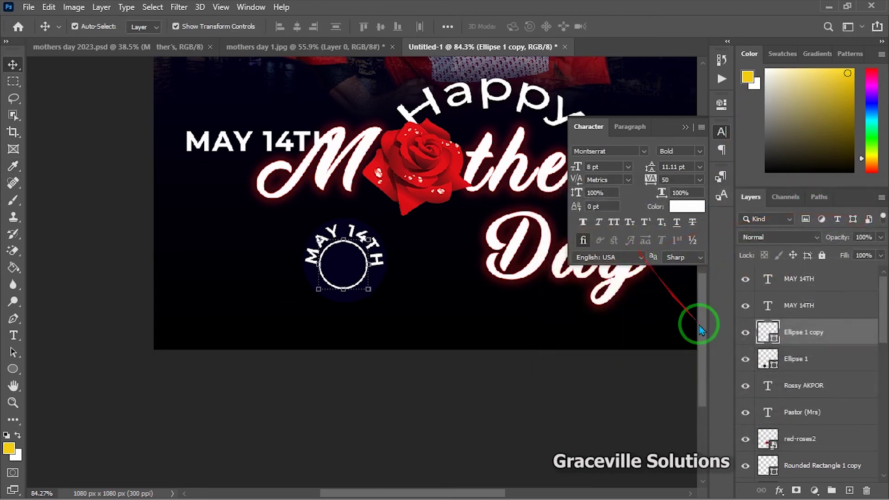
pyautogui.scroll(2, 641, 261)
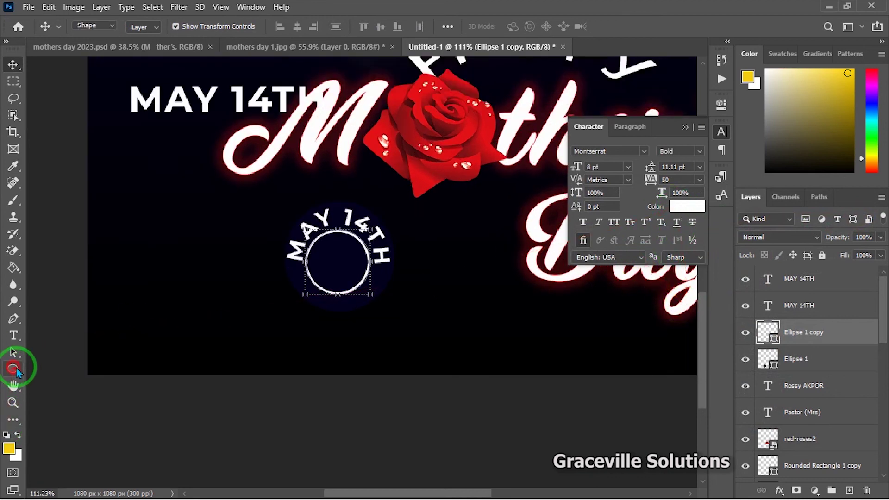
# Give the badge circle a yellow stroke from the recent swatch.
pyautogui.click(13, 369)
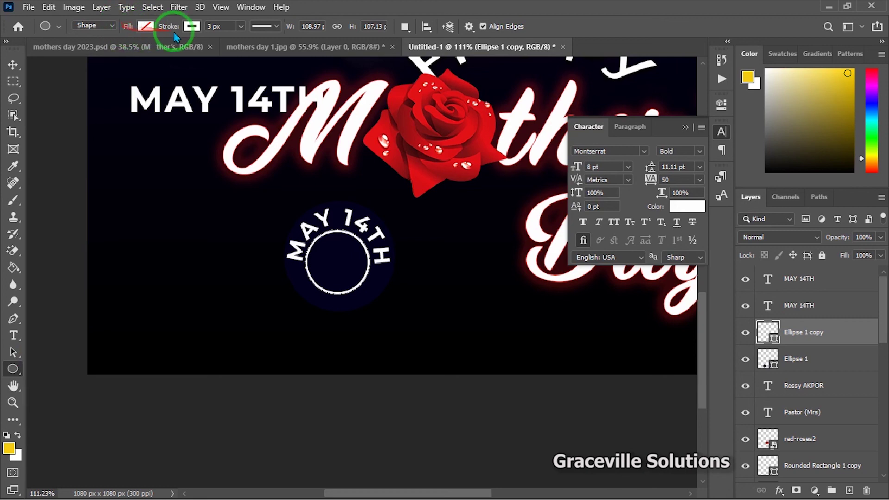
pyautogui.click(191, 27)
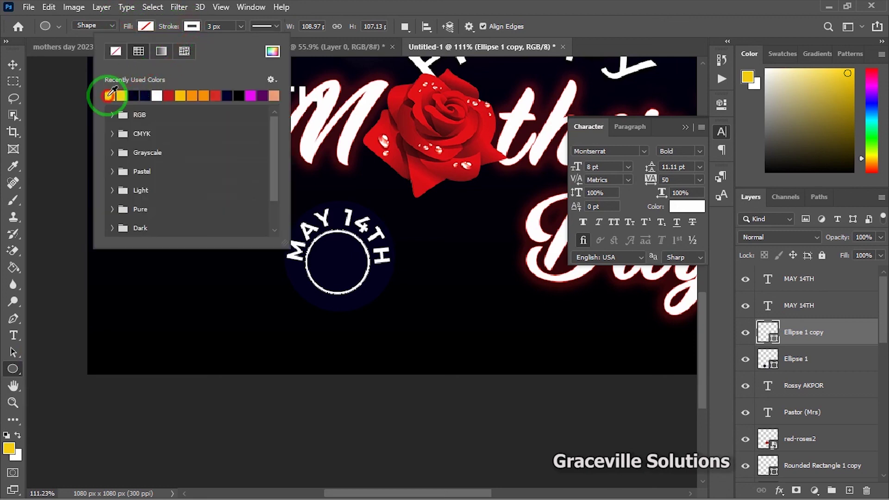
pyautogui.click(14, 65)
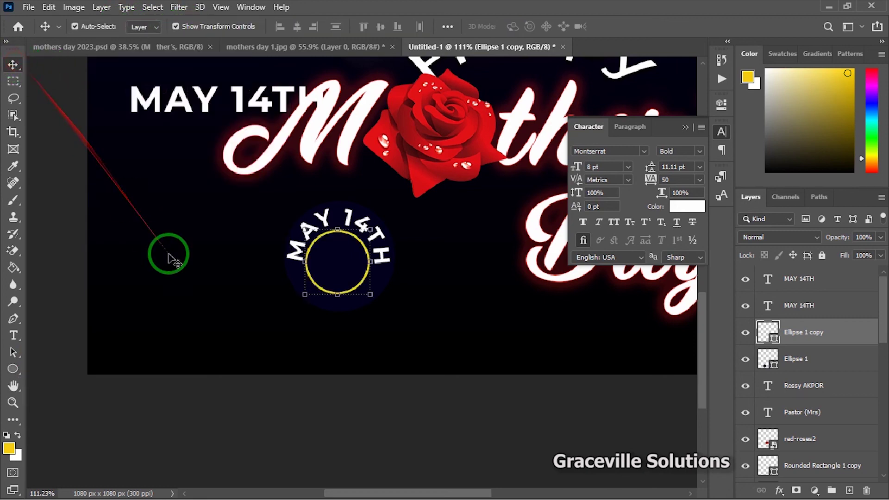
pyautogui.scroll(-6, 198, 288)
# Add a new text layer reading 2023 on the flyer.
pyautogui.scroll(-2, 297, 352)
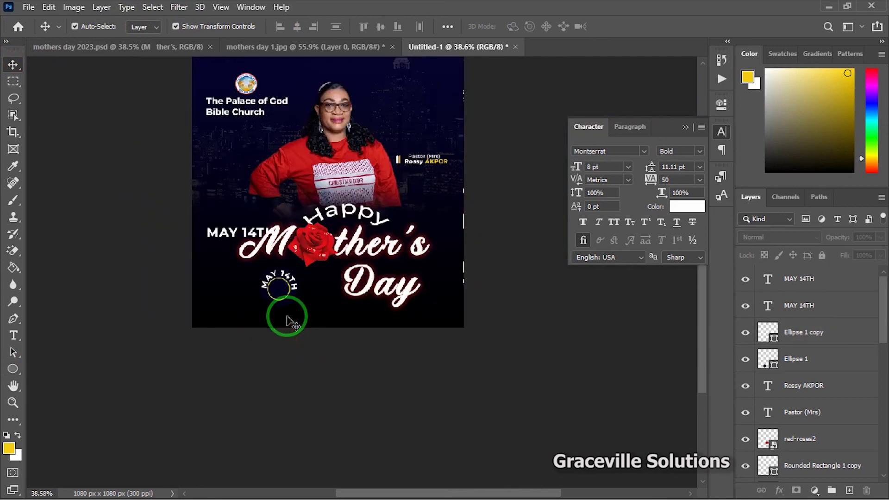
pyautogui.scroll(2, 287, 320)
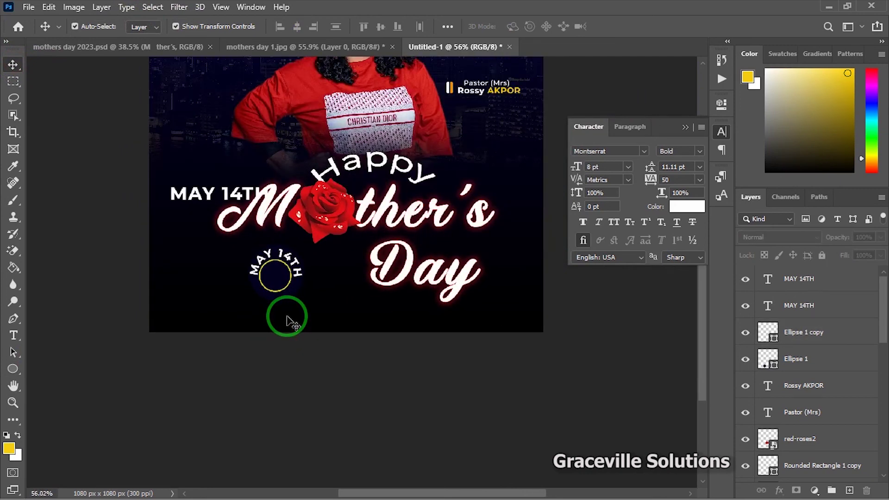
pyautogui.scroll(3, 288, 320)
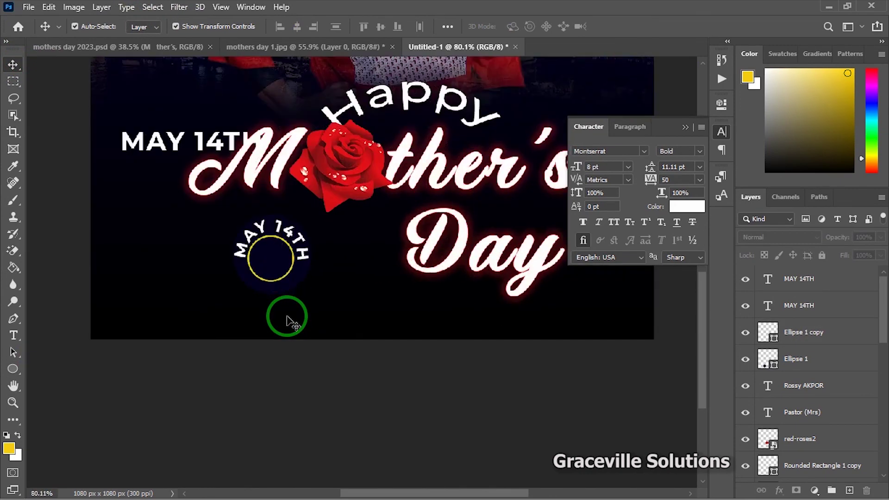
pyautogui.scroll(-3, 288, 320)
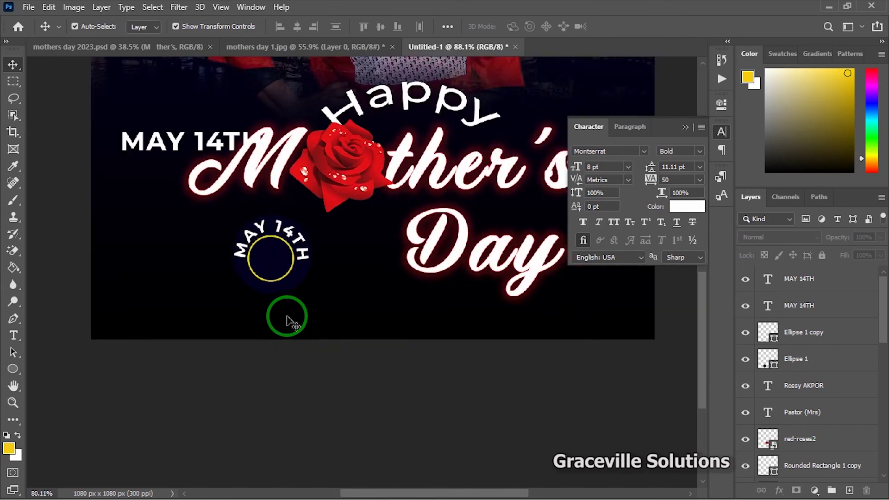
pyautogui.press('t')
pyautogui.scroll(3, 206, 348)
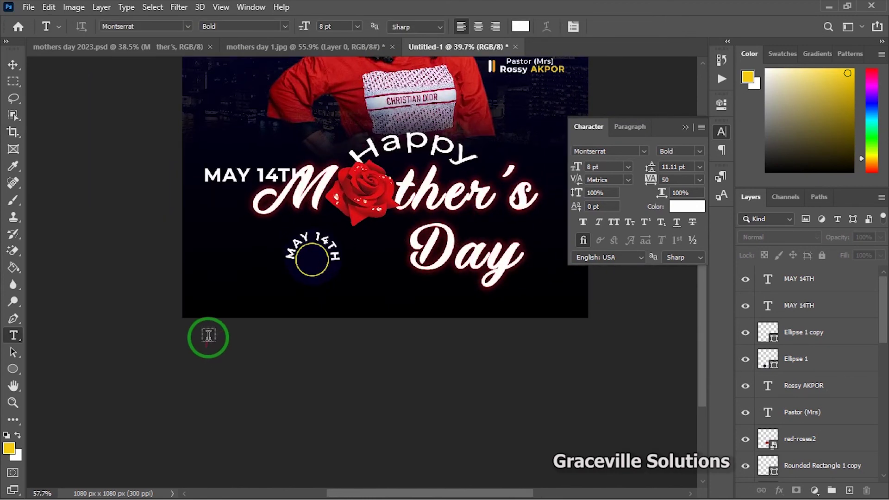
pyautogui.click(211, 106)
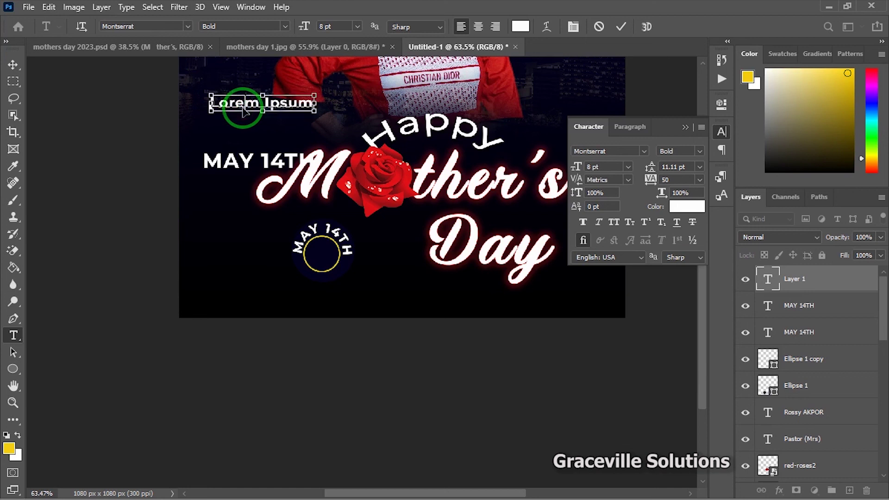
pyautogui.write('2023')
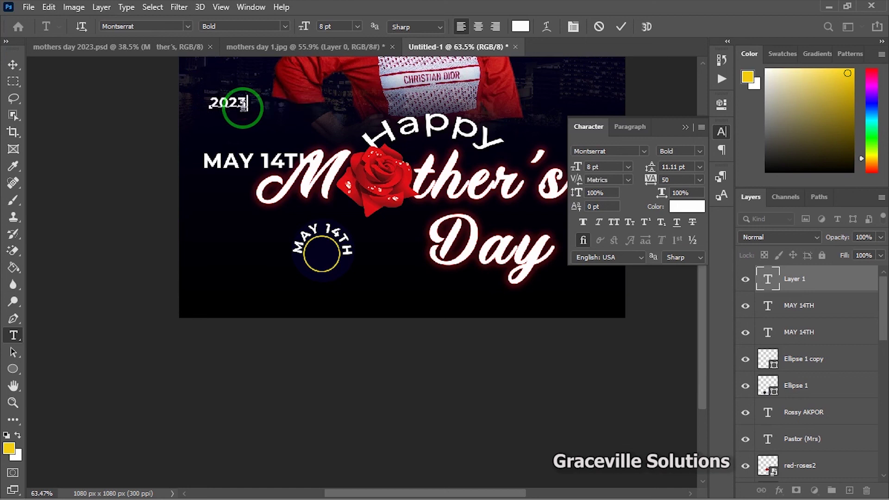
pyautogui.click(13, 66)
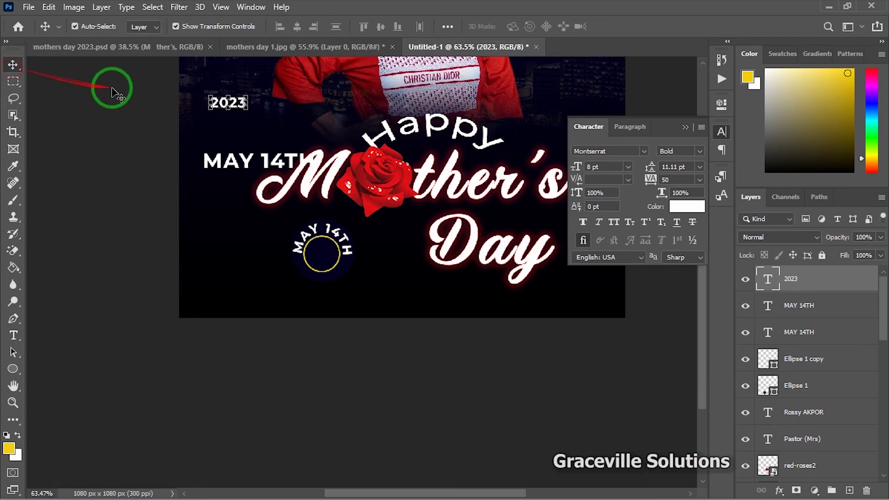
# Scale 2023 to about 82% and place it inside the badge ring, under MAY 14TH.
pyautogui.moveTo(248, 93); pyautogui.dragTo(319, 244)
pyautogui.scroll(4, 330, 257)
pyautogui.scroll(-4, 263, 232)
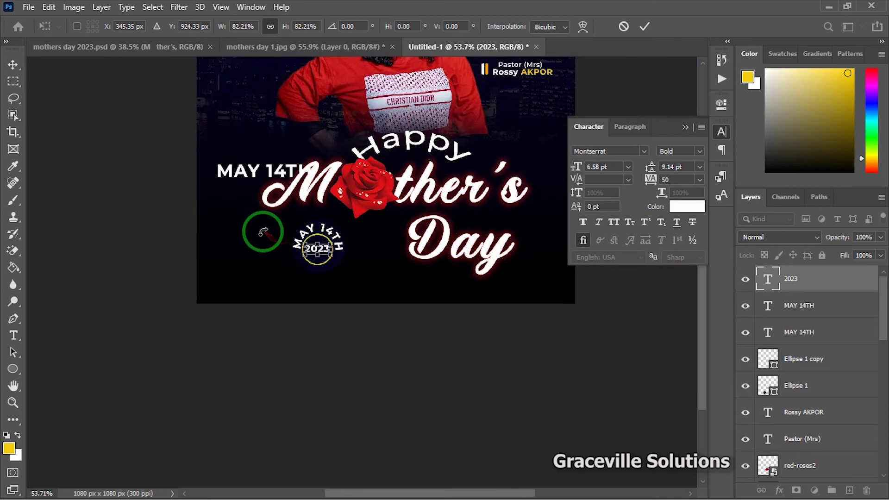
pyautogui.press('Return')
pyautogui.scroll(-3, 246, 223)
pyautogui.click(253, 224)
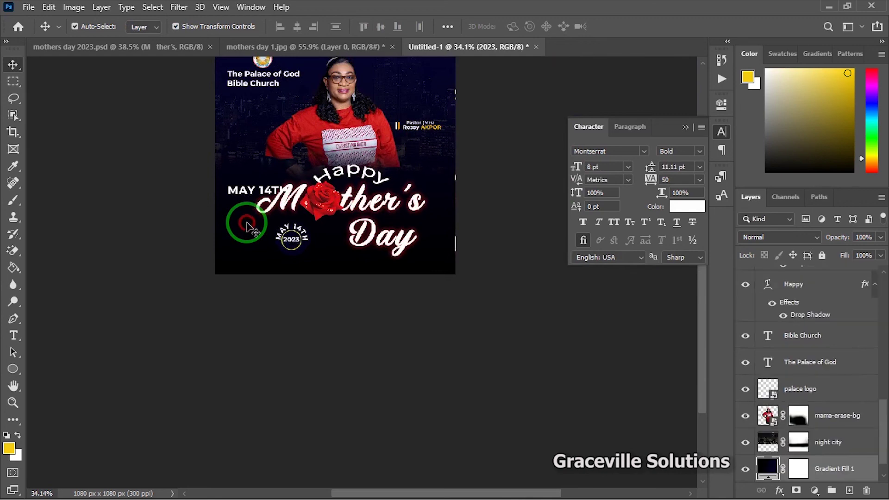
pyautogui.scroll(3, 255, 225)
pyautogui.scroll(3, 290, 168)
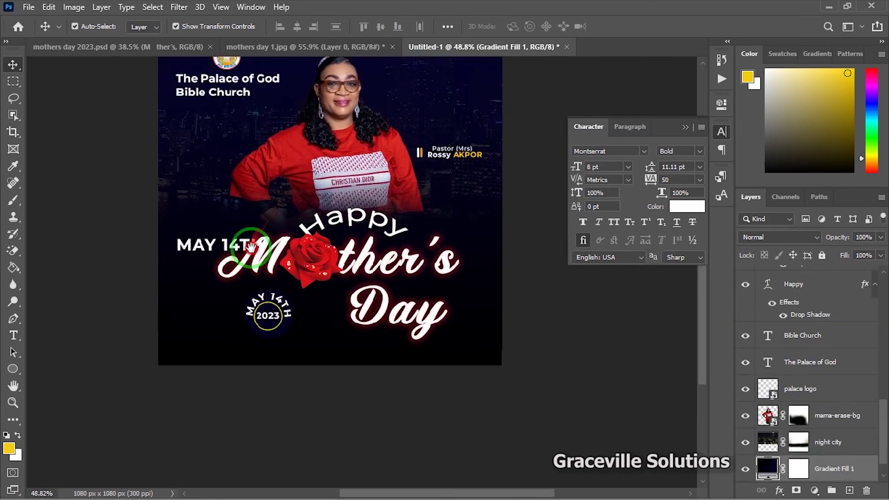
pyautogui.click(685, 127)
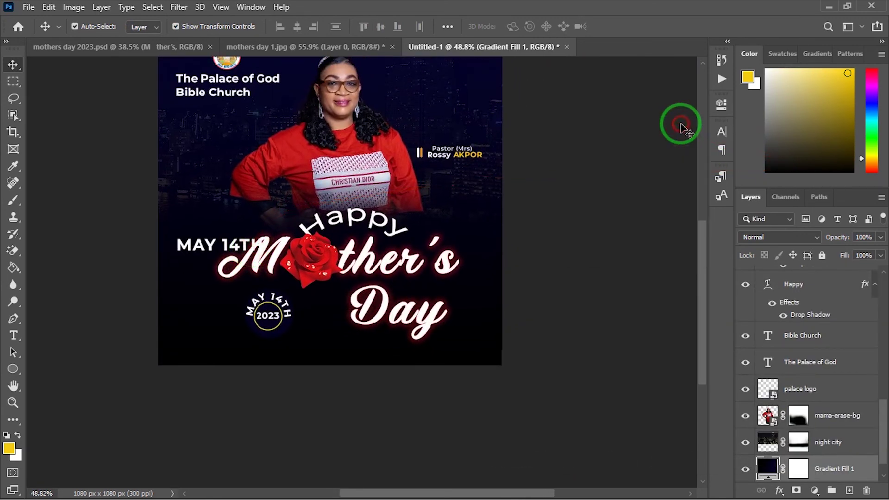